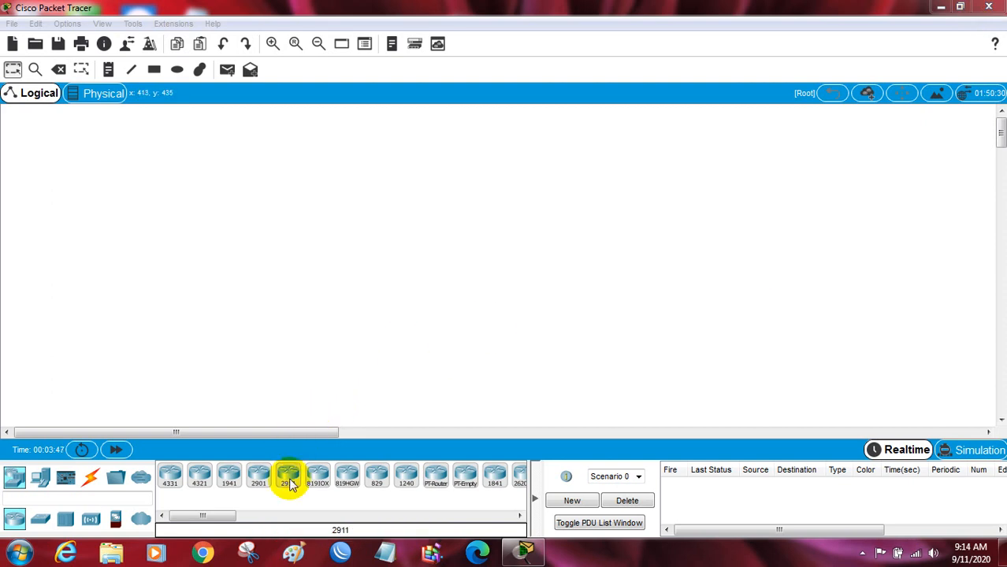
Step: Place four 2911 routers in a row across the upper part of the logical workspace
left_click_drag(287, 479, 288, 483)
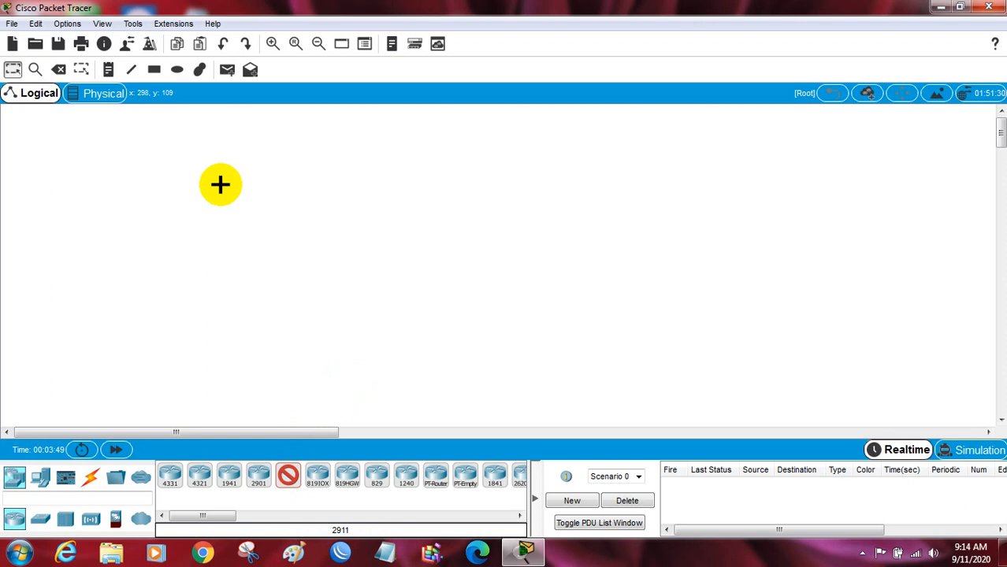
left_click(220, 189)
left_click(221, 189)
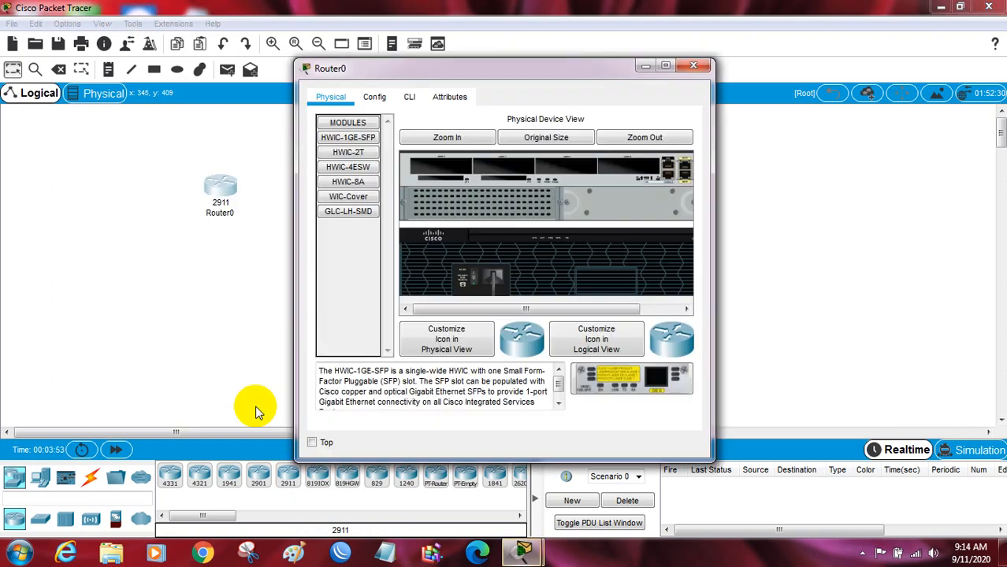
left_click(683, 66)
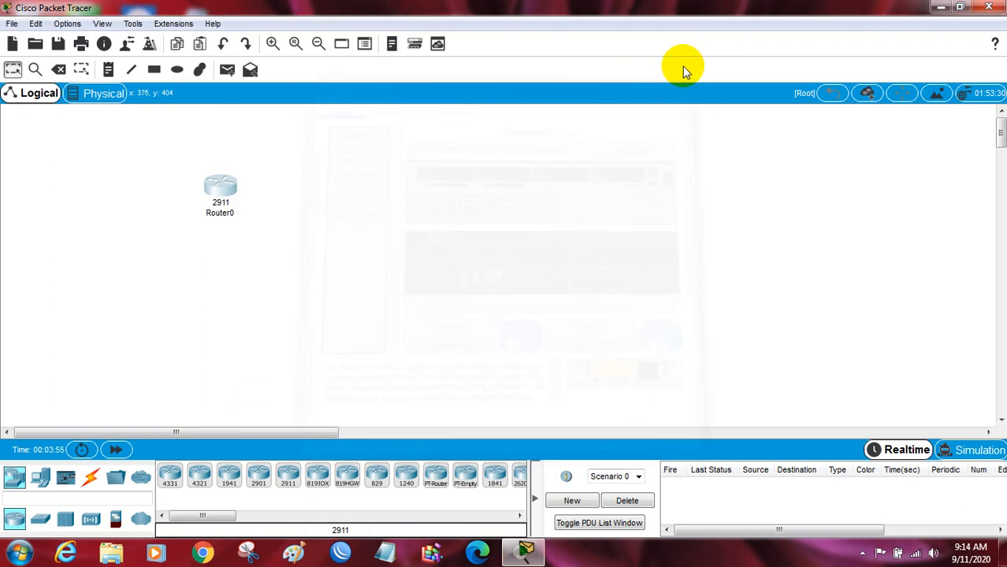
left_click(289, 476)
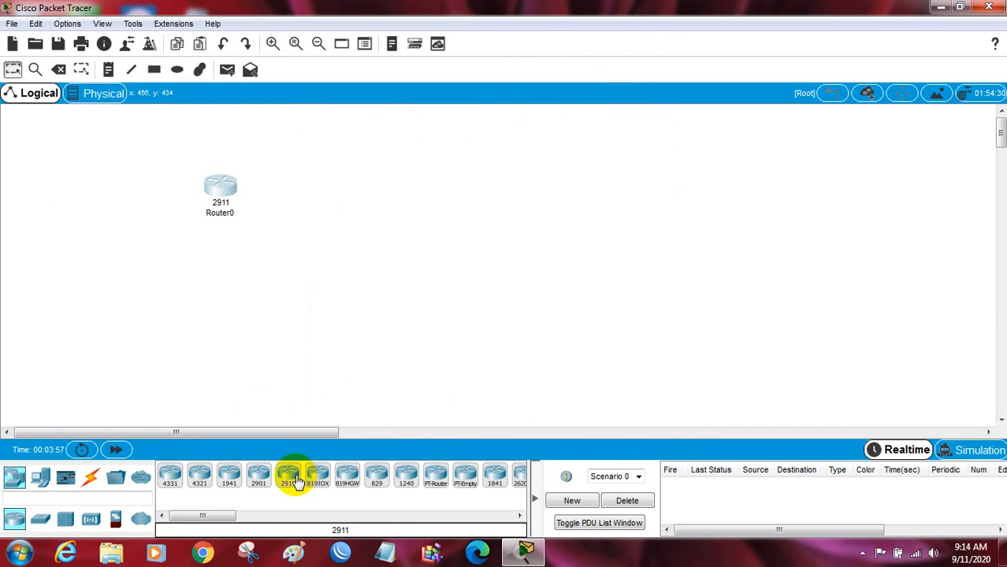
left_click(319, 182)
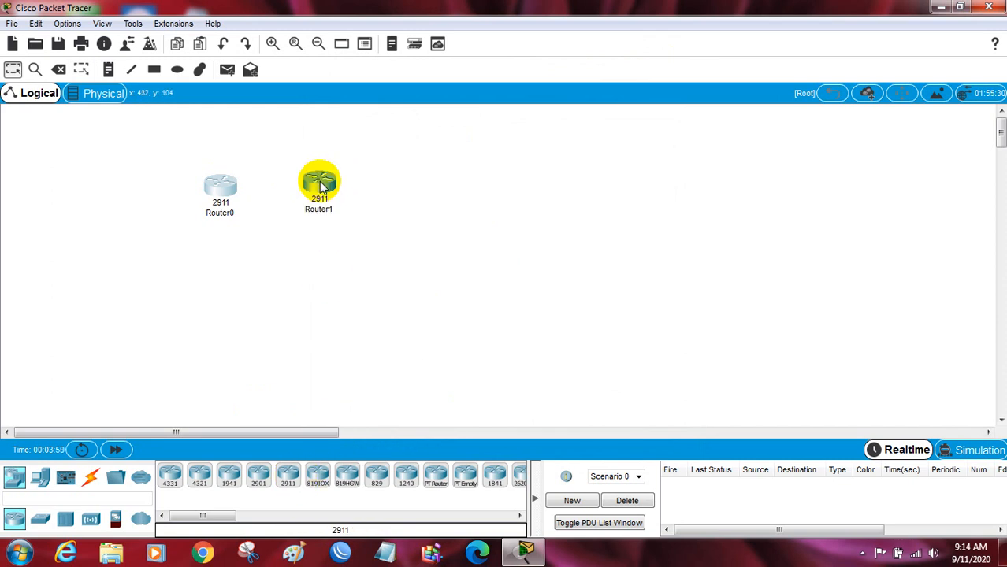
left_click(285, 478)
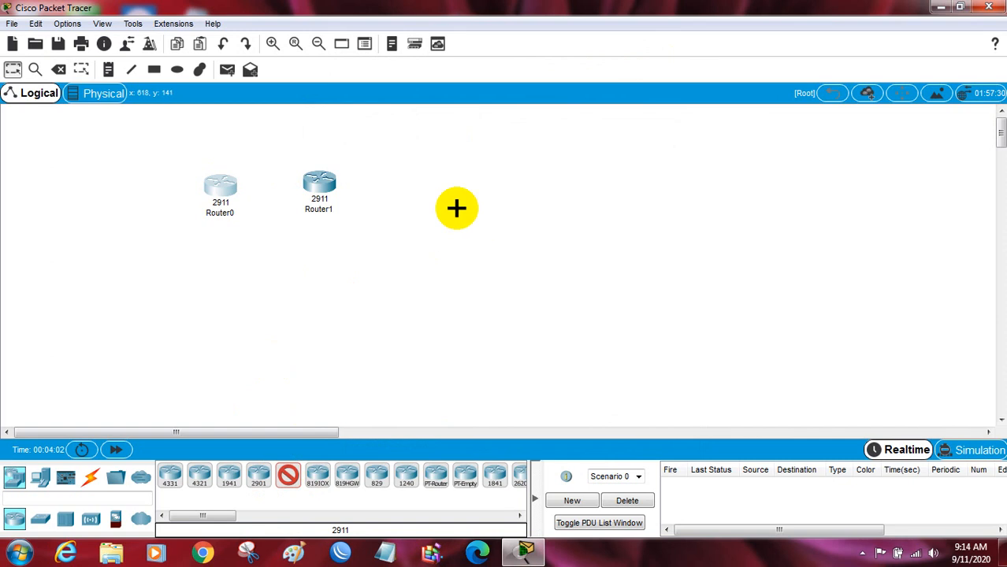
left_click(458, 184)
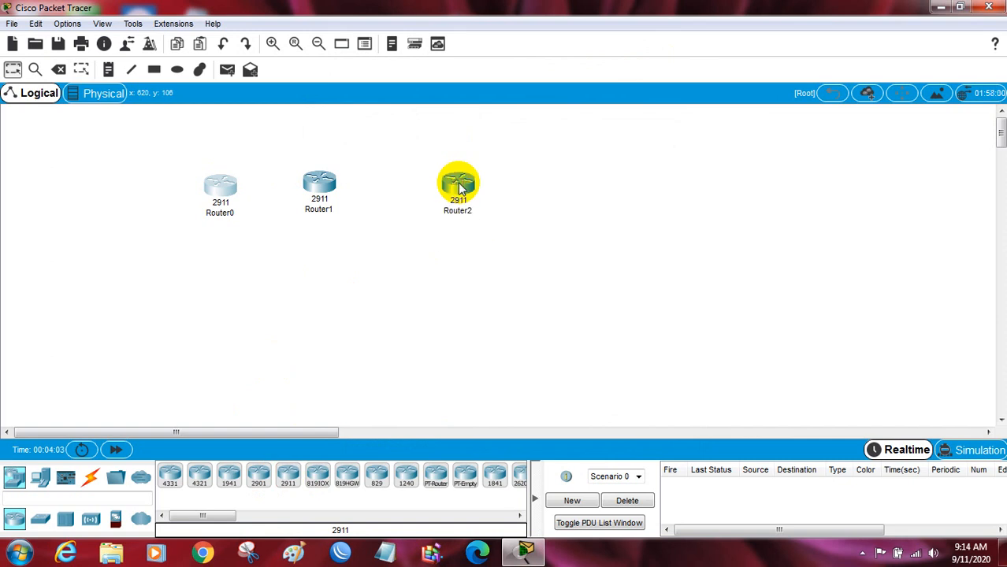
left_click(287, 478)
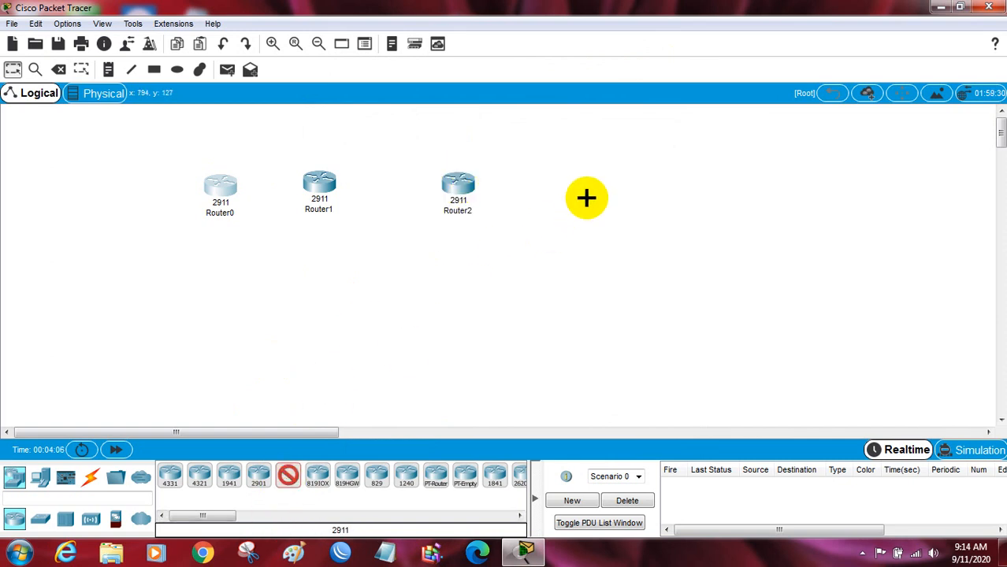
left_click(586, 198)
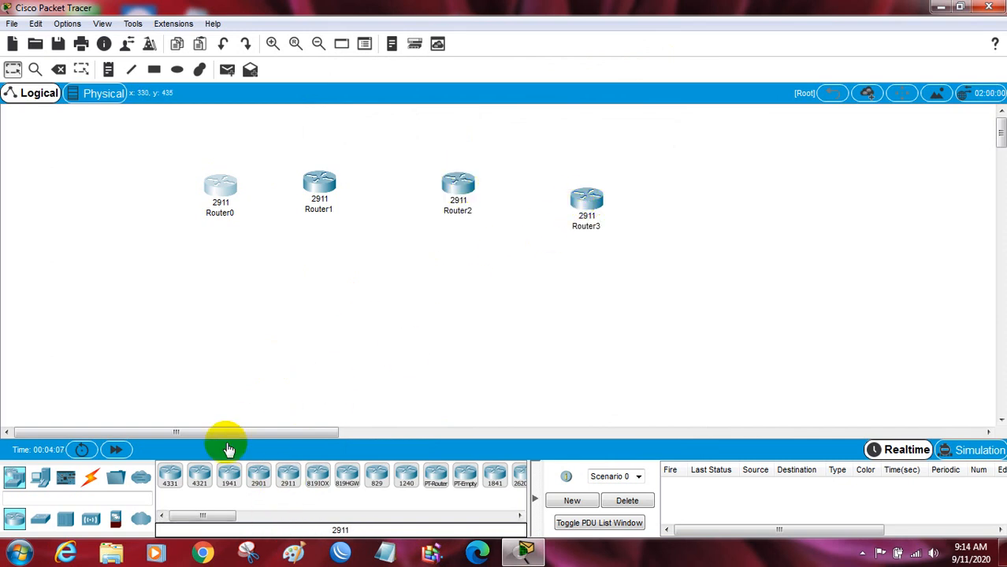
Step: Add four PC end devices in a row below the routers
left_click(38, 479)
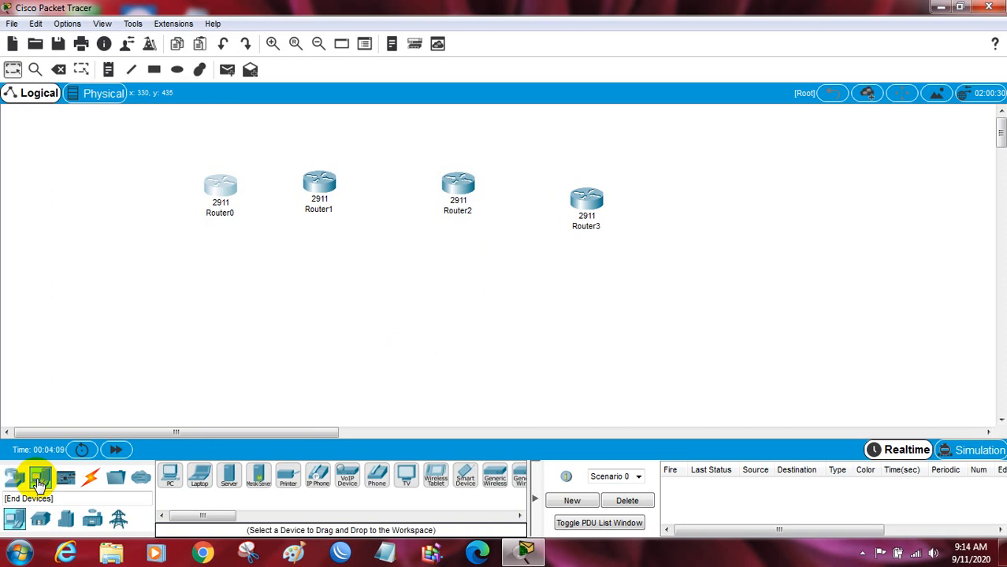
left_click(168, 475)
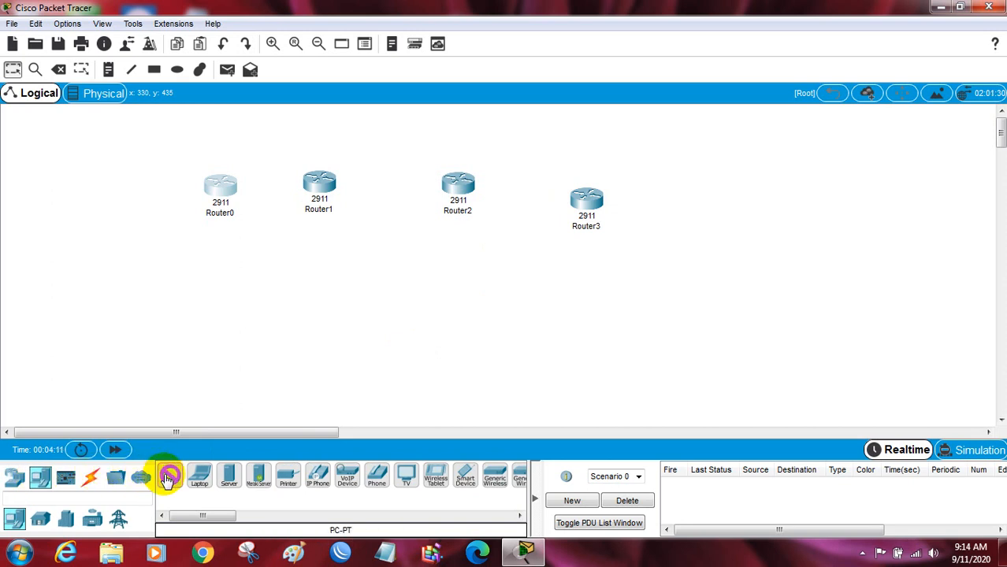
left_click(209, 360)
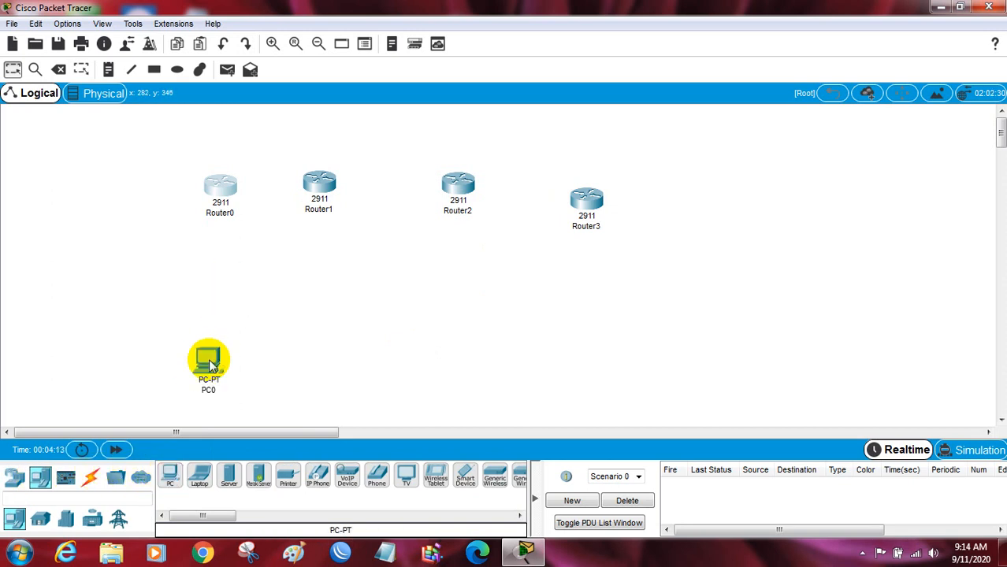
left_click(170, 481)
left_click(304, 361)
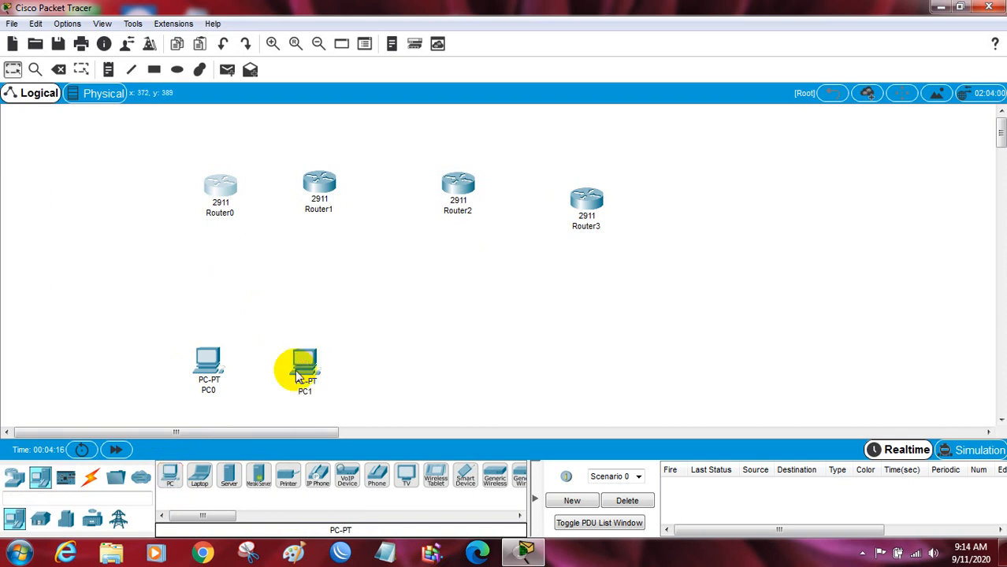
left_click(173, 475)
left_click(382, 354)
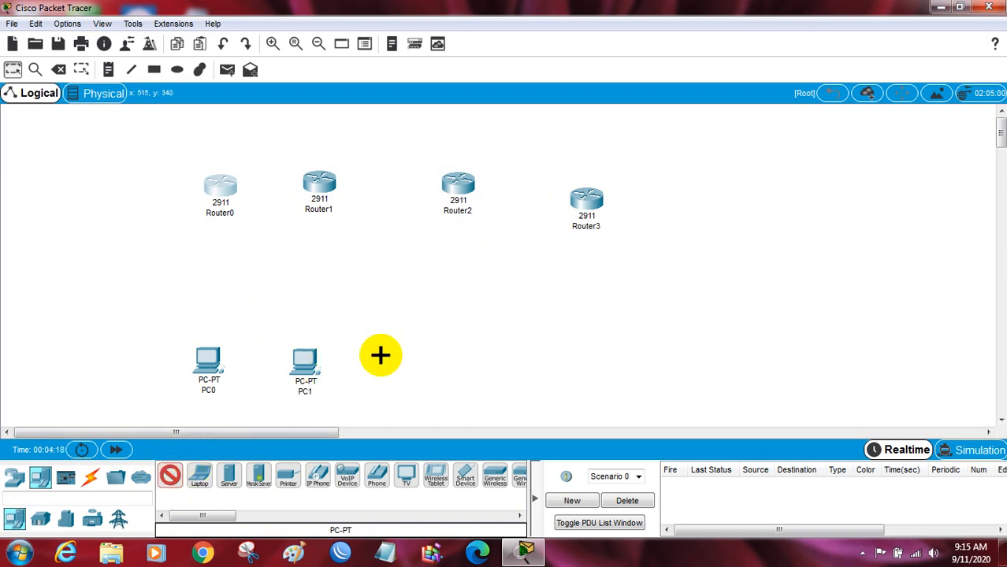
left_click(170, 475)
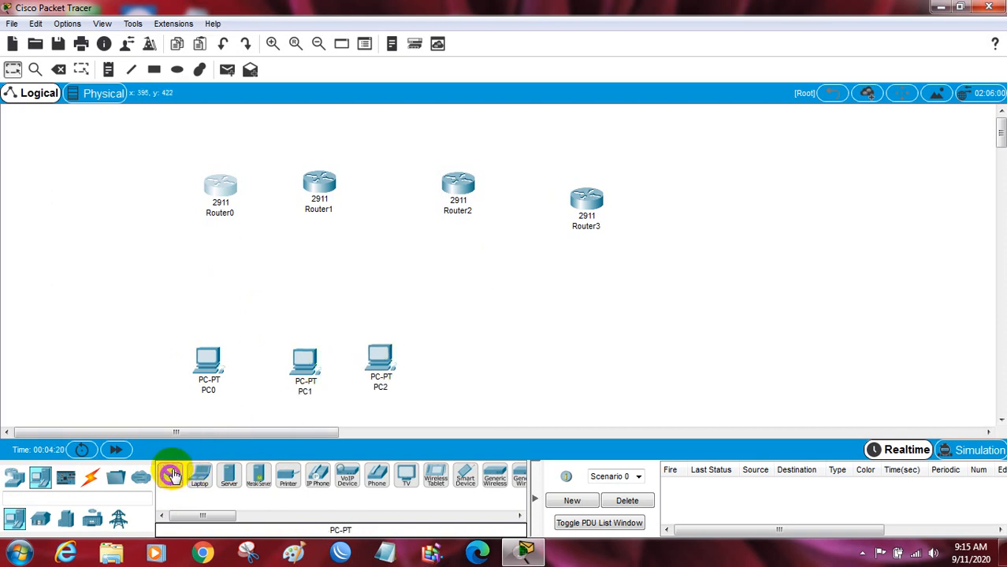
left_click(509, 352)
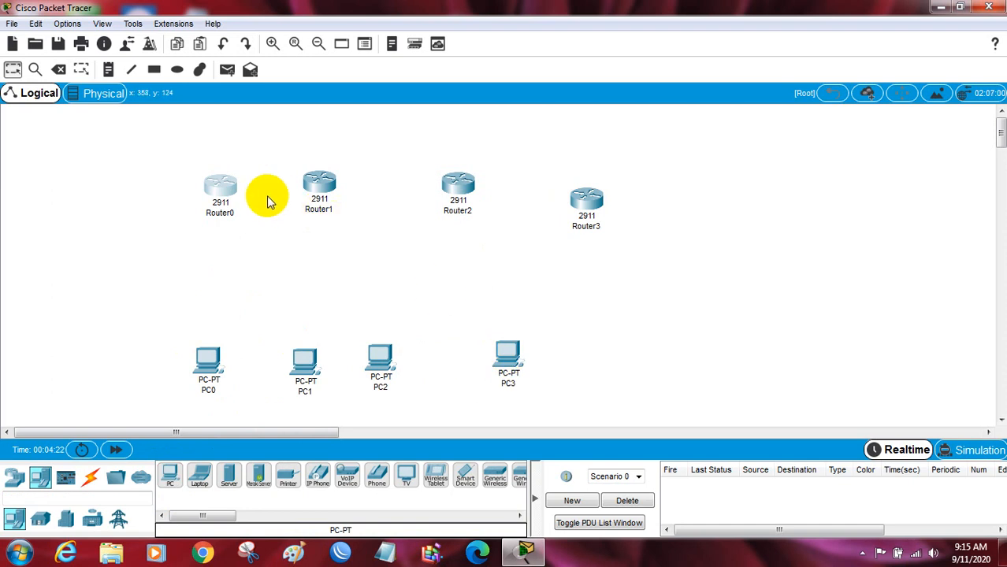
Step: Reposition Router0, PC0 and Router1 so that PC0 sits below Router0 and the first two routers are farther apart
left_click_drag(246, 195, 202, 172)
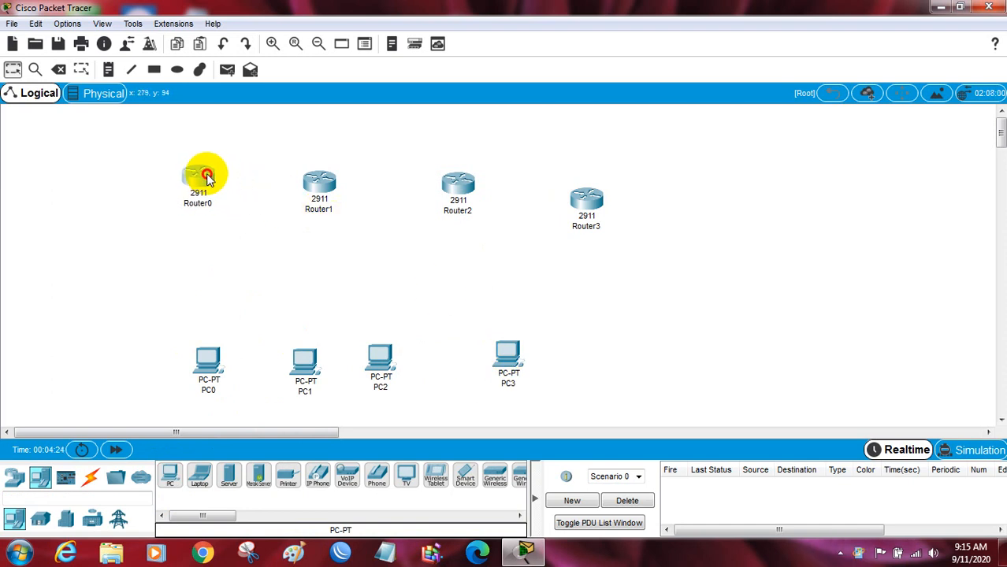
left_click_drag(210, 356, 196, 322)
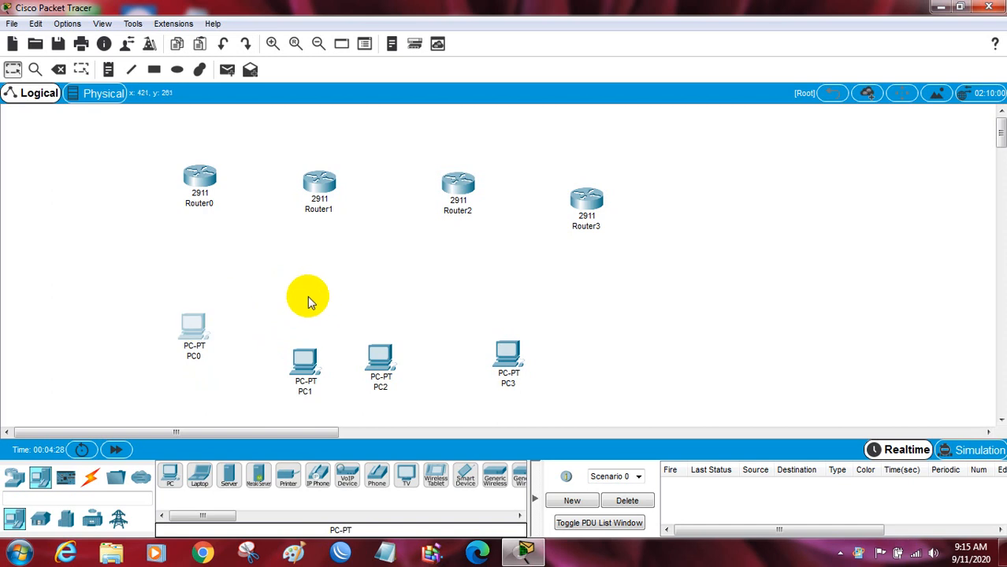
left_click_drag(321, 173, 344, 182)
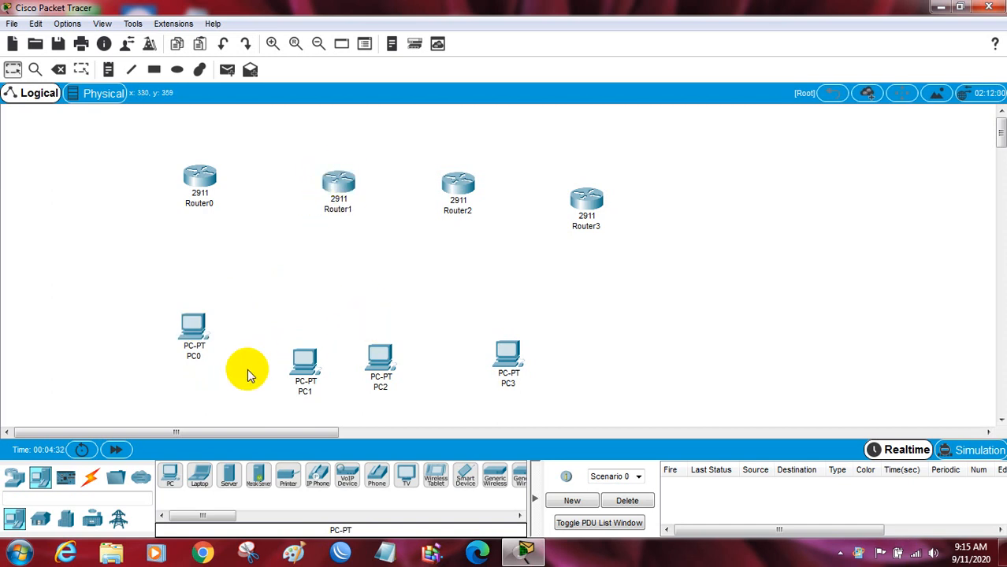
Step: Connect Router0's GigabitEthernet0/0 to Router1's GigabitEthernet0/0 with a Copper Cross-Over cable
left_click(90, 476)
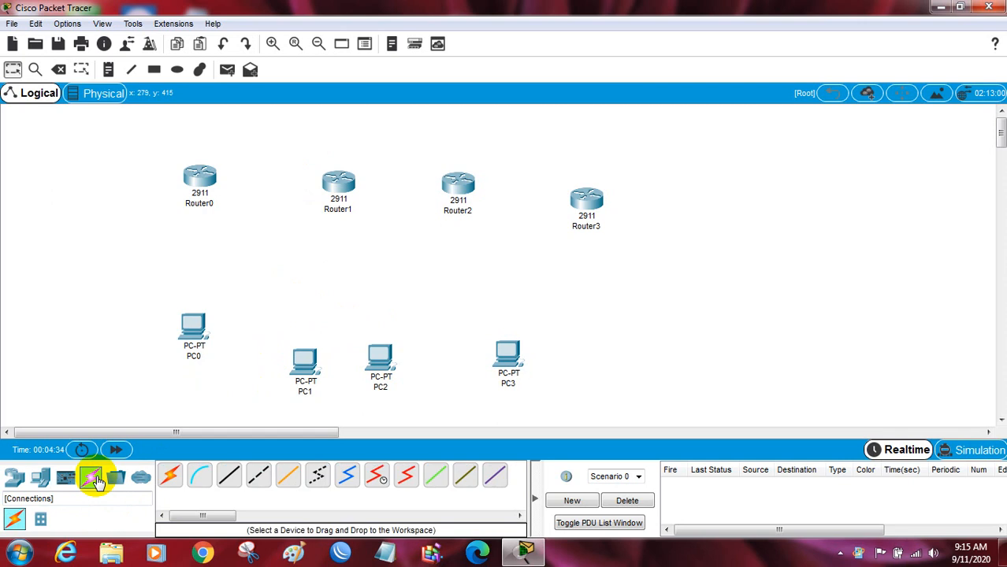
left_click(258, 476)
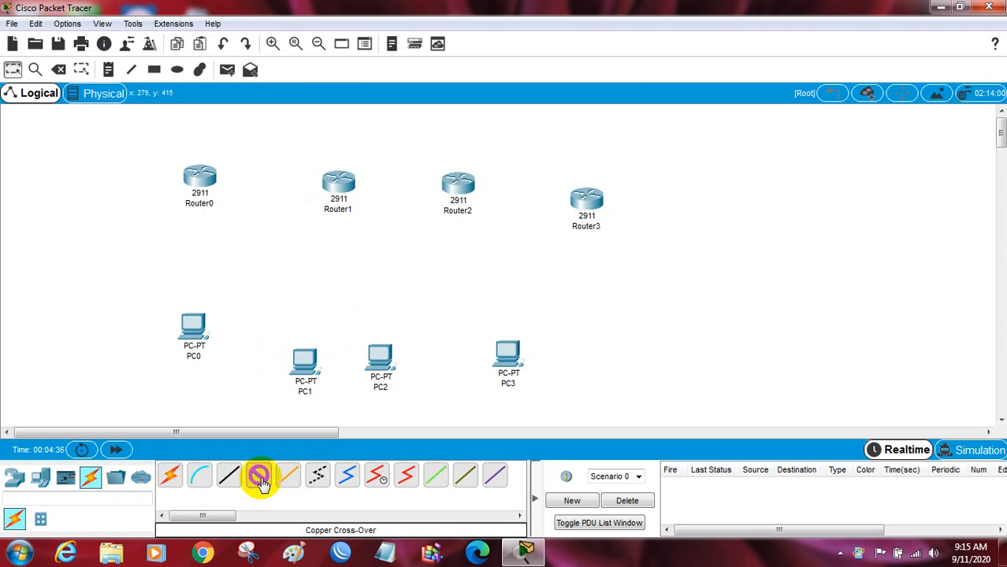
left_click(210, 167)
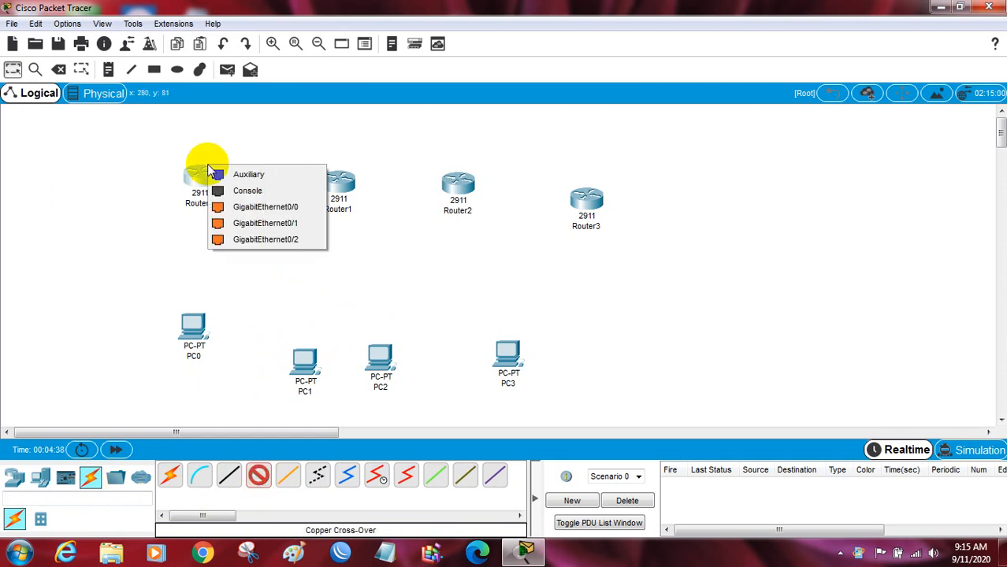
left_click(238, 207)
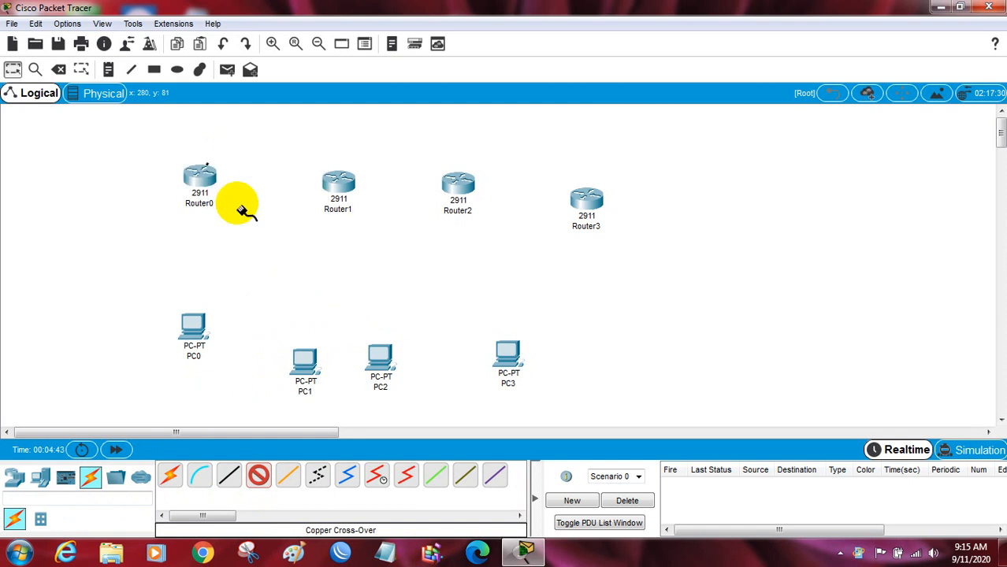
left_click(337, 185)
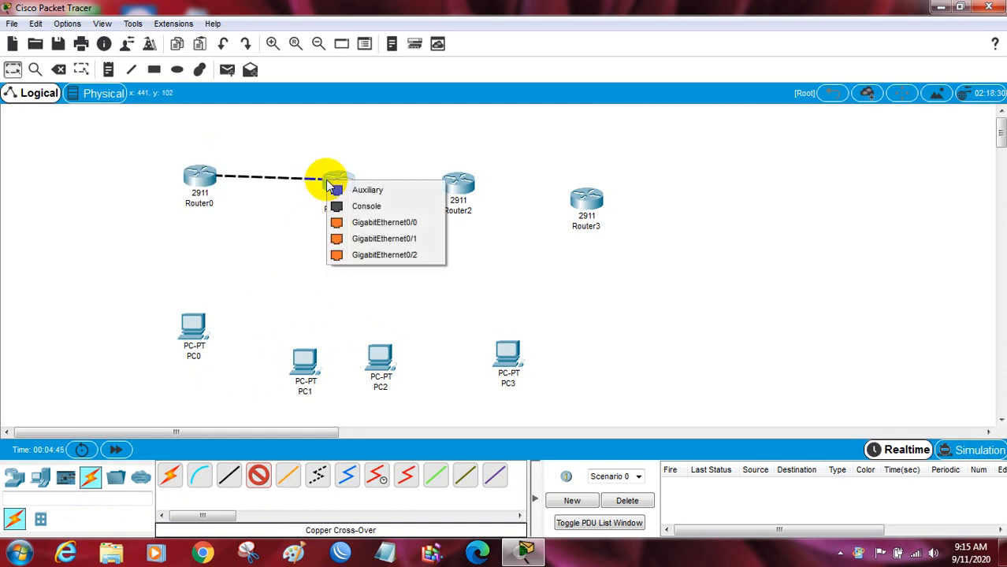
left_click(364, 229)
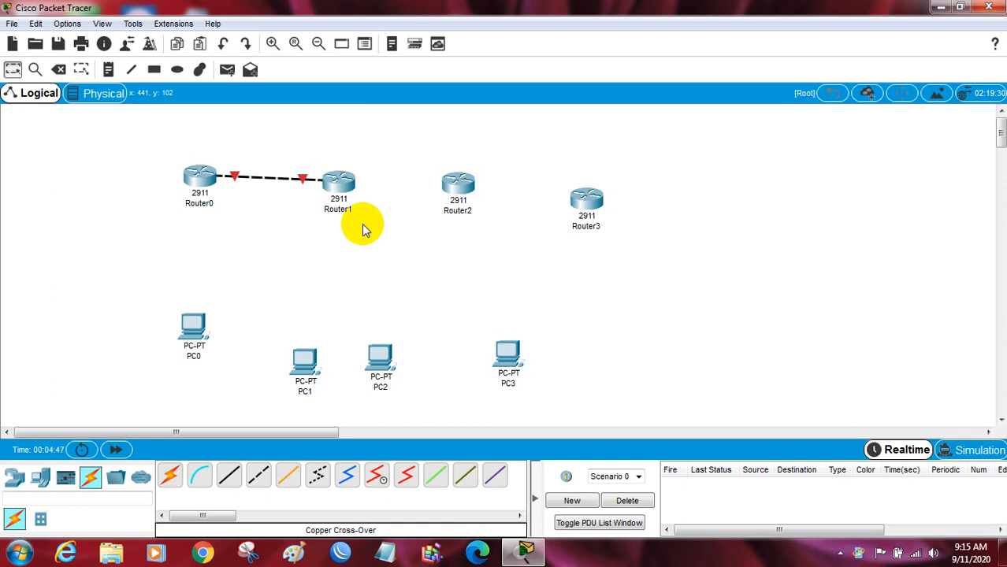
Step: Connect Router0's GigabitEthernet0/1 to PC0's FastEthernet0 with a Copper Cross-Over cable
left_click(256, 475)
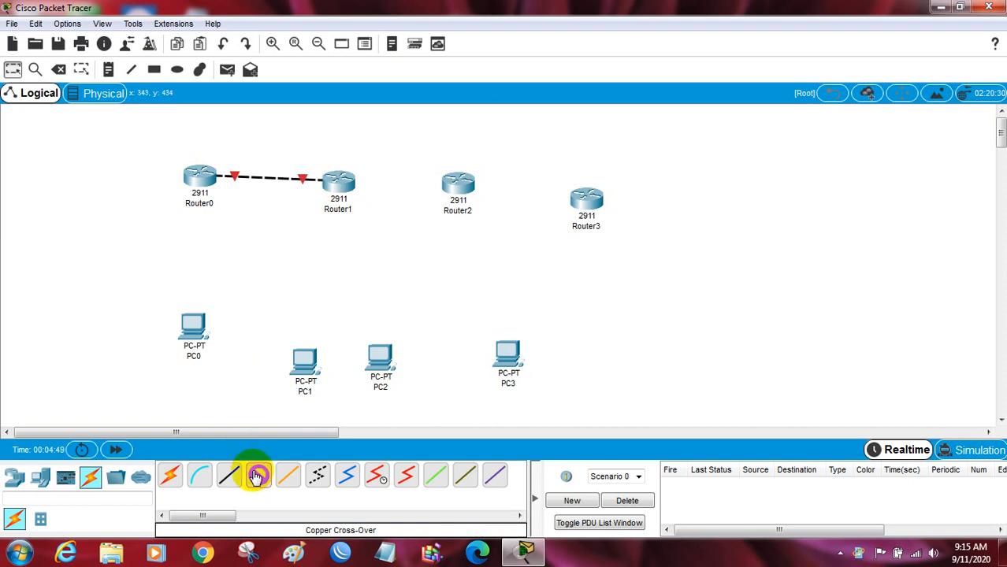
left_click(204, 177)
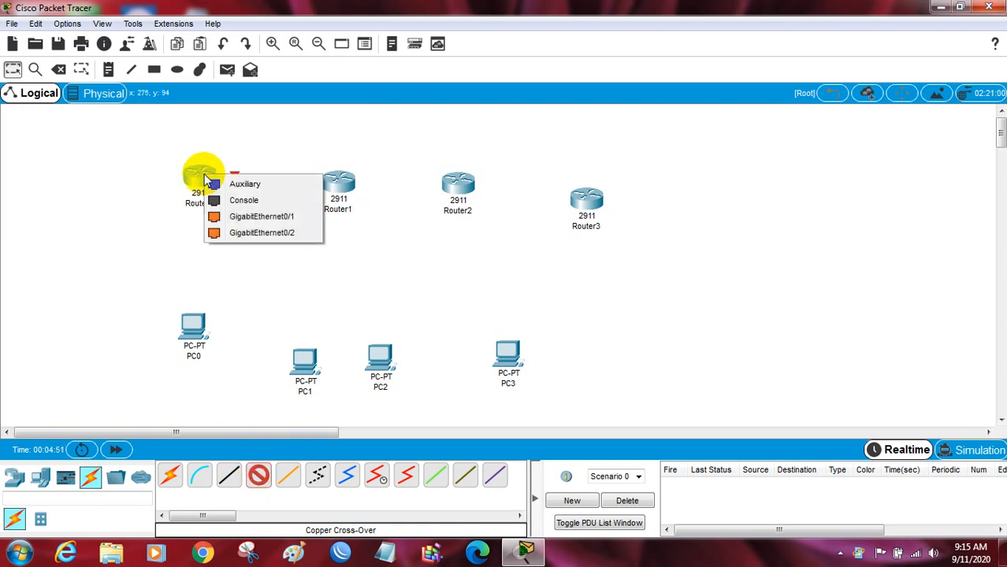
left_click(236, 218)
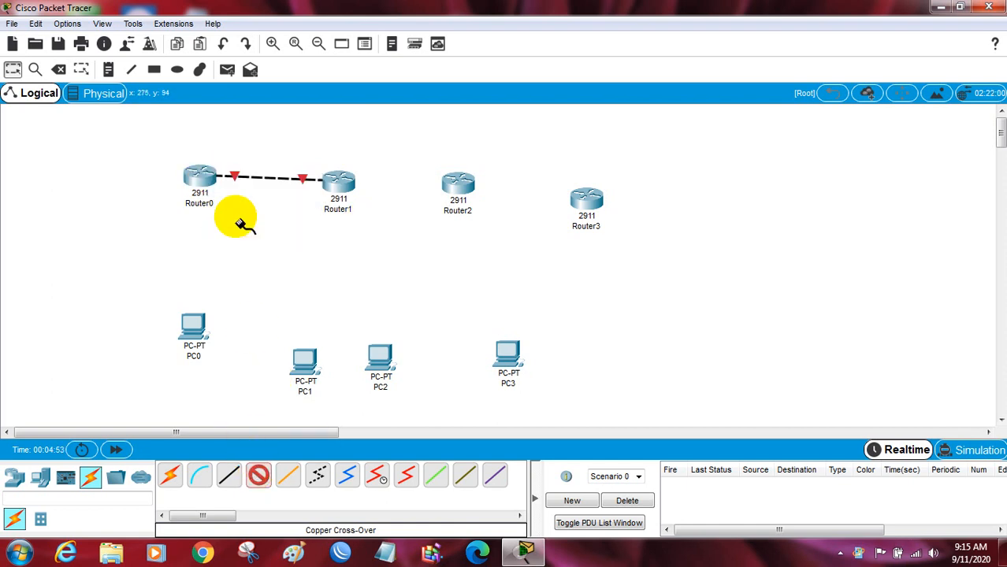
left_click(196, 323)
left_click(202, 373)
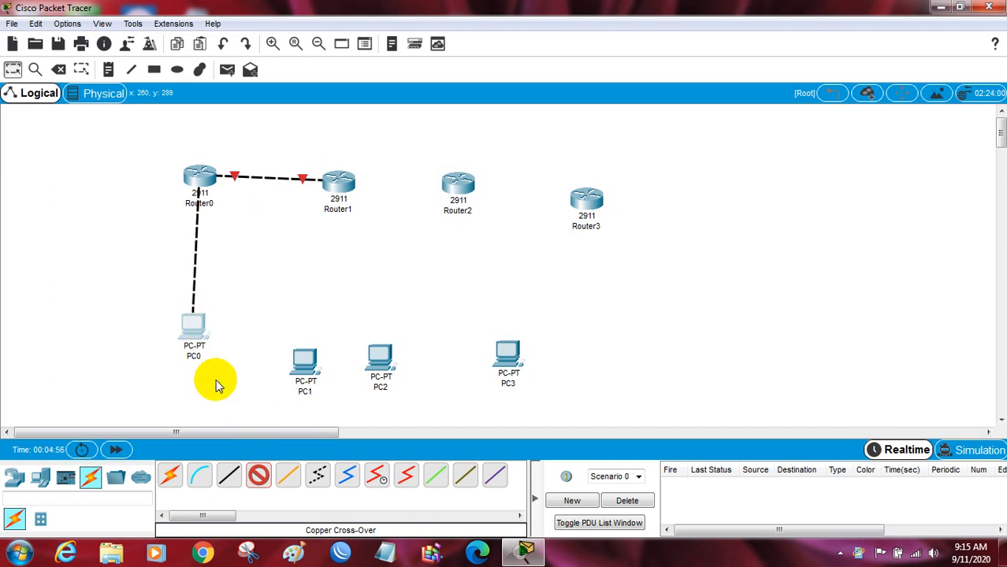
Step: Connect Router1's GigabitEthernet0/1 to PC1's FastEthernet0 with a Copper Cross-Over cable
left_click(258, 475)
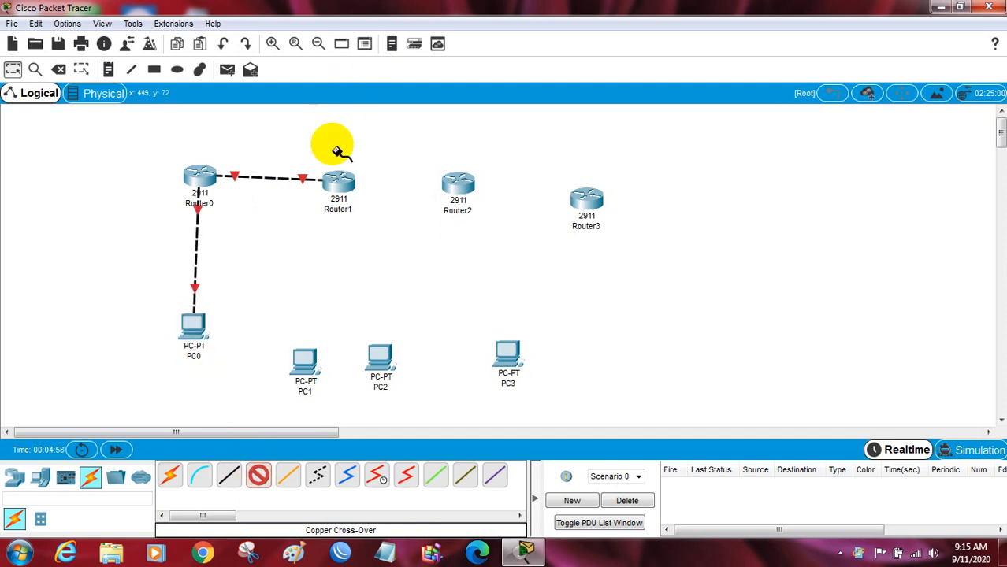
left_click(338, 181)
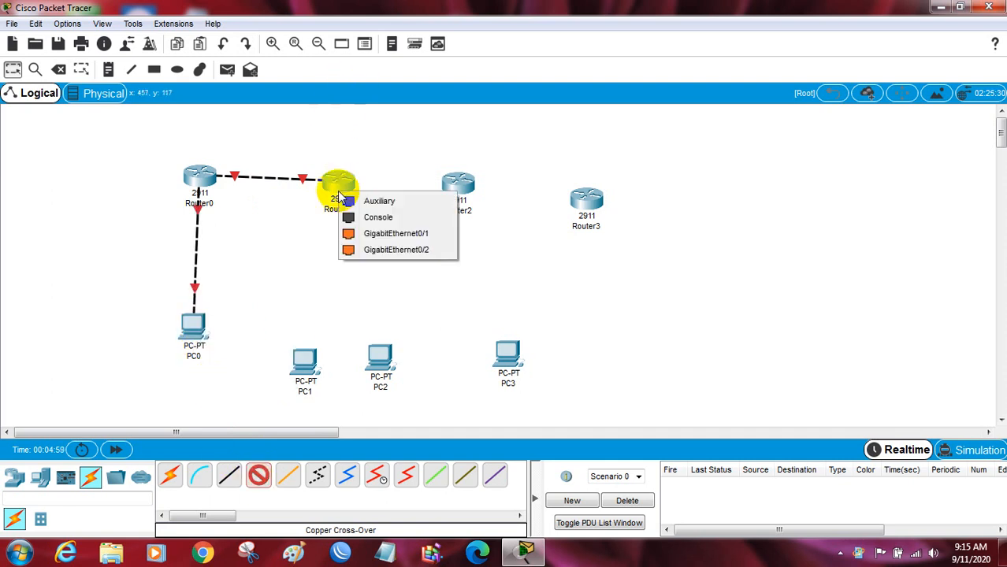
left_click(376, 234)
left_click(309, 357)
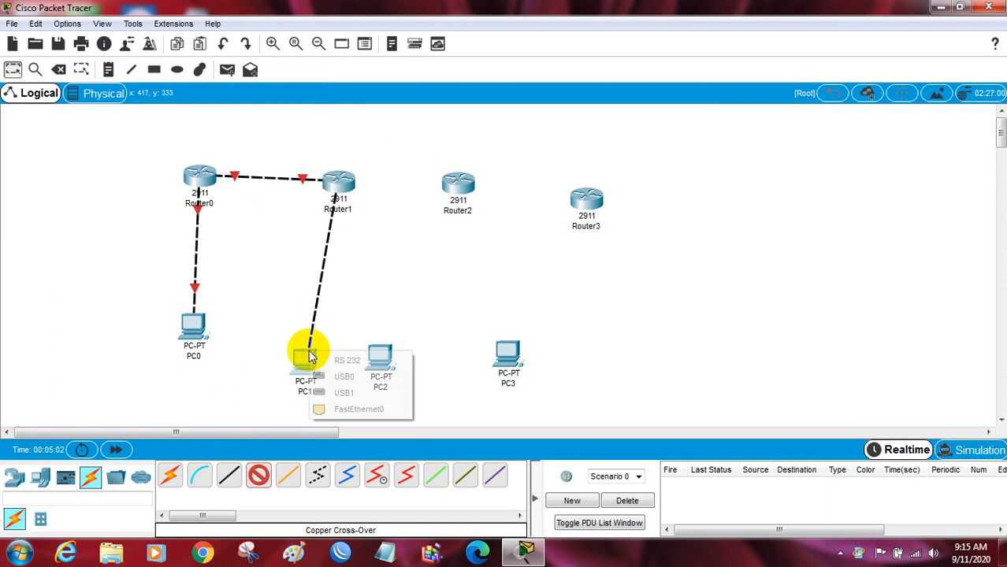
left_click(347, 411)
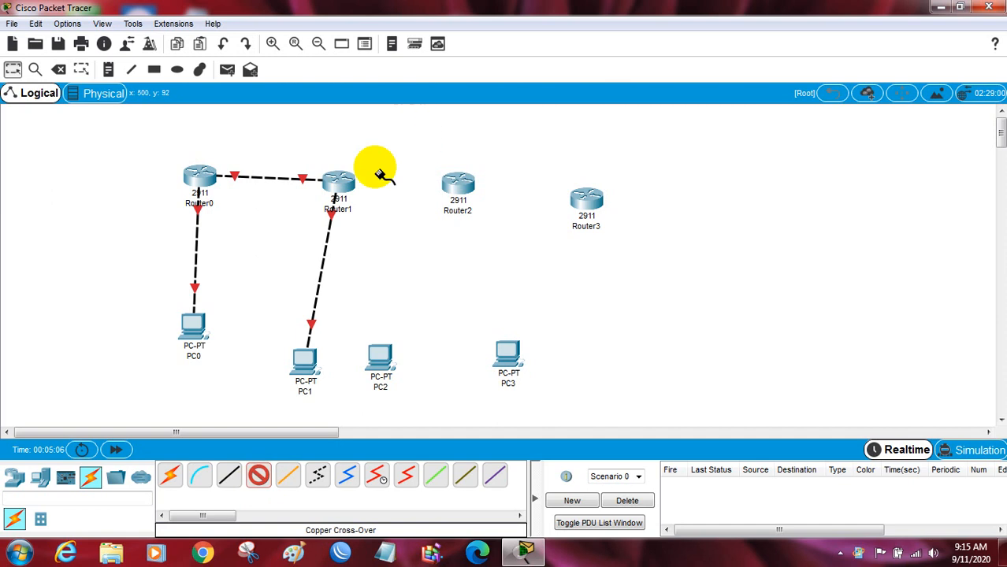
Step: Connect Router1's GigabitEthernet0/2 to Router2's GigabitEthernet0/0 with a Copper Cross-Over cable
left_click(344, 180)
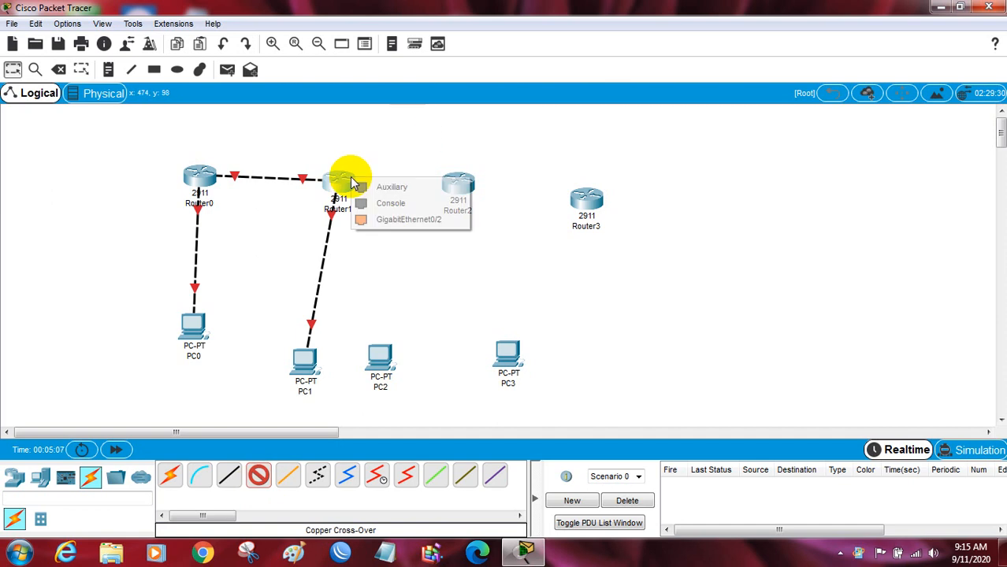
left_click(391, 220)
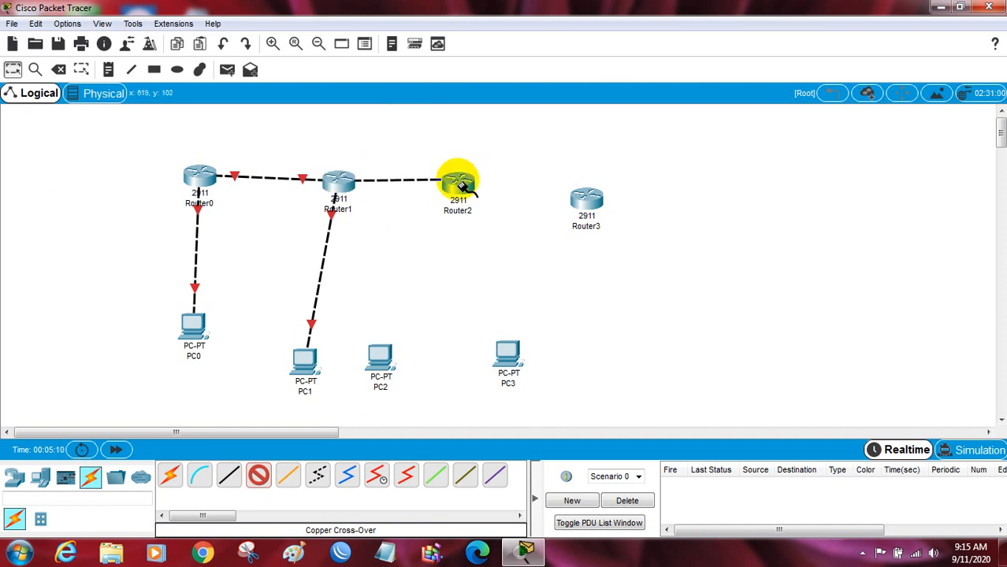
left_click(459, 181)
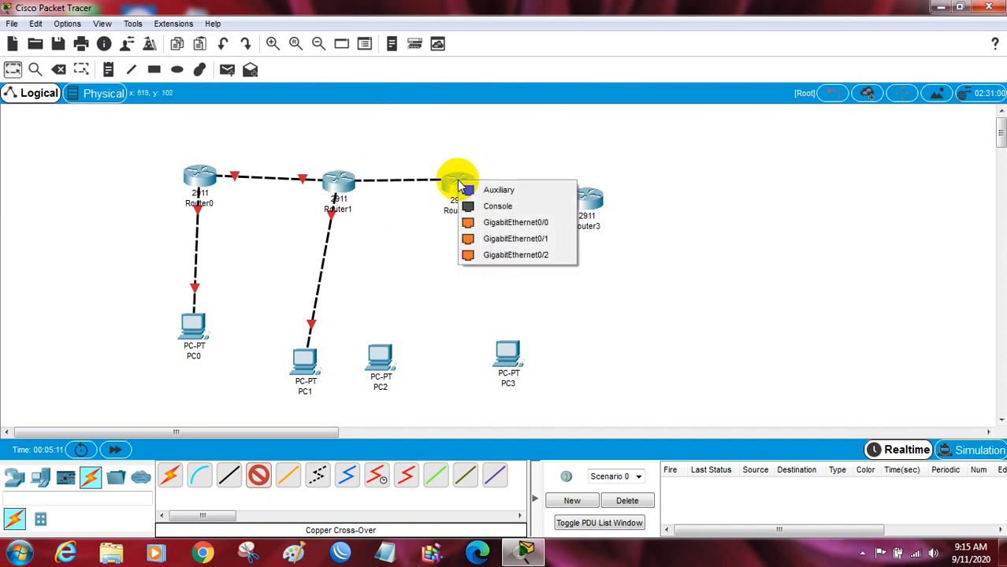
left_click(496, 226)
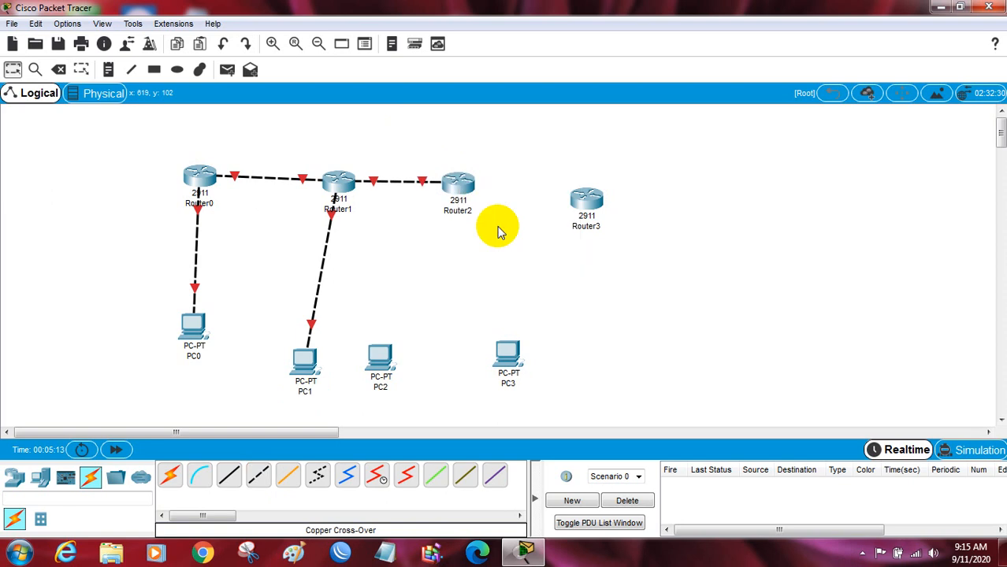
Step: Connect Router2's GigabitEthernet0/1 to PC2's FastEthernet0 with a Copper Cross-Over cable
left_click(260, 479)
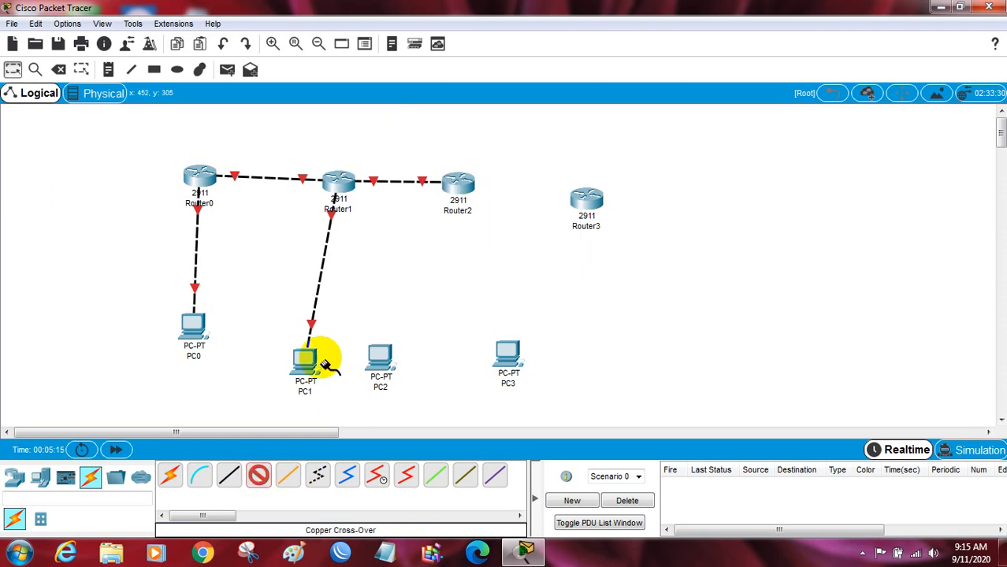
left_click(446, 180)
left_click(489, 224)
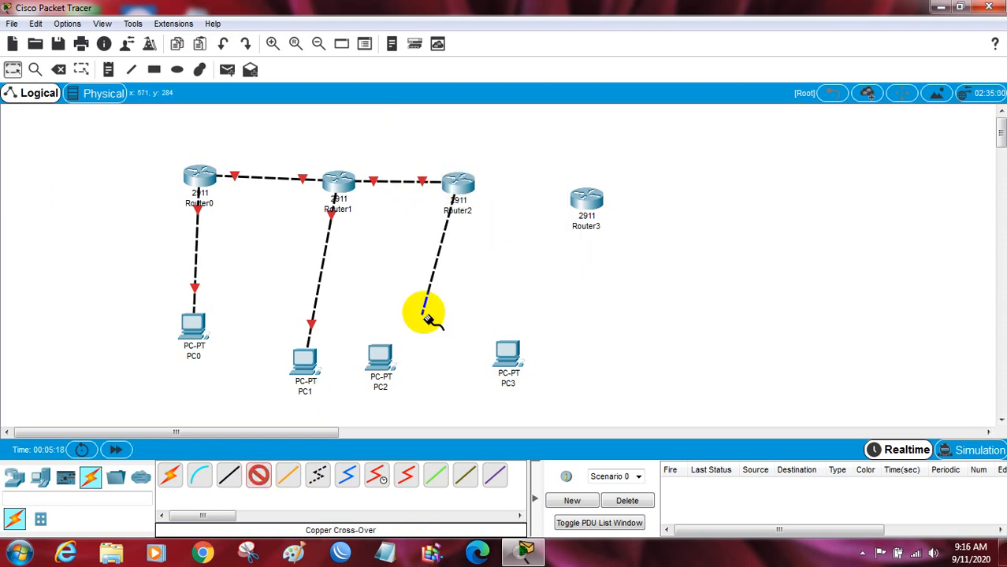
left_click(378, 356)
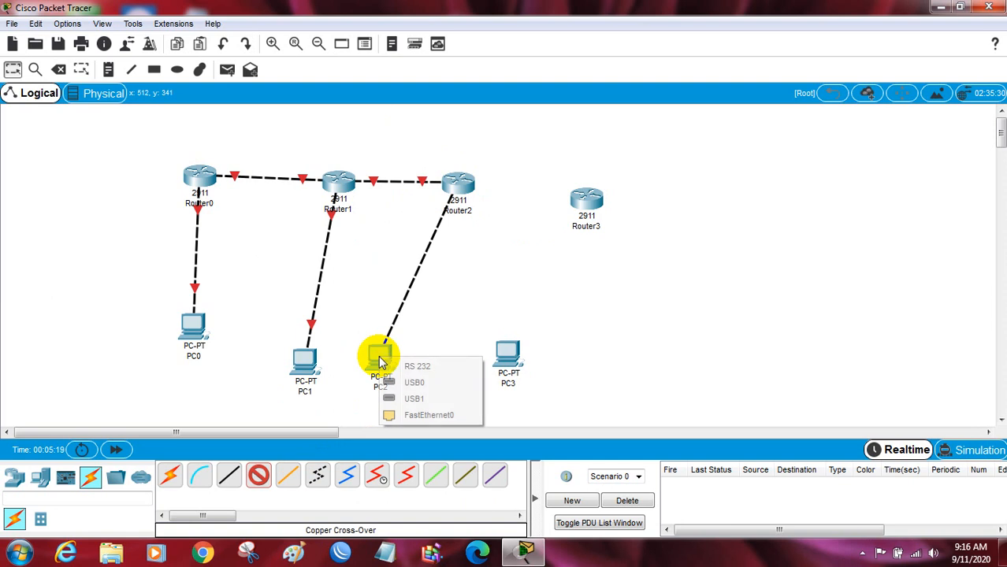
left_click(413, 415)
Step: Connect Router2's GigabitEthernet0/2 to Router3's GigabitEthernet0/0 with a Copper Cross-Over cable
left_click(258, 475)
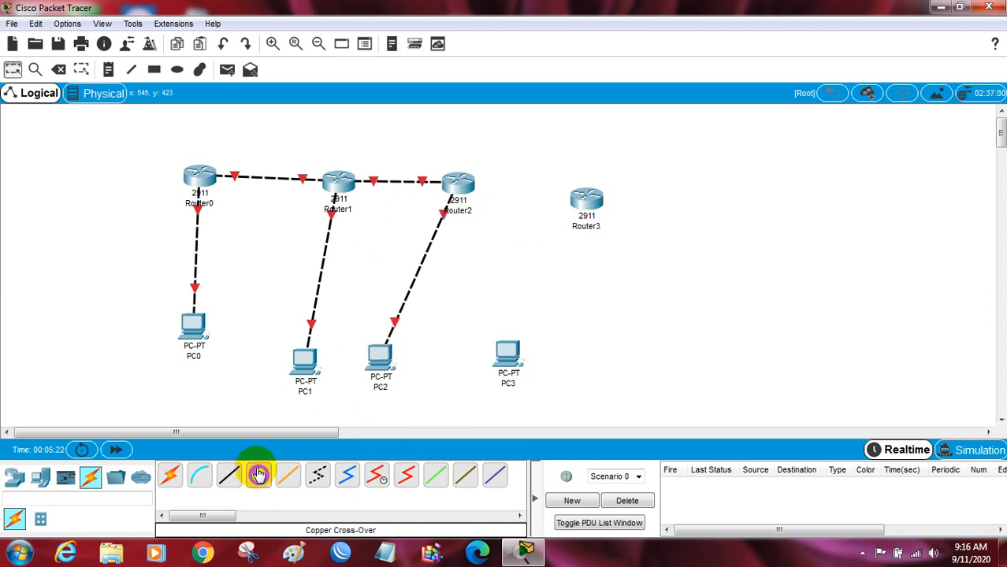
left_click(460, 178)
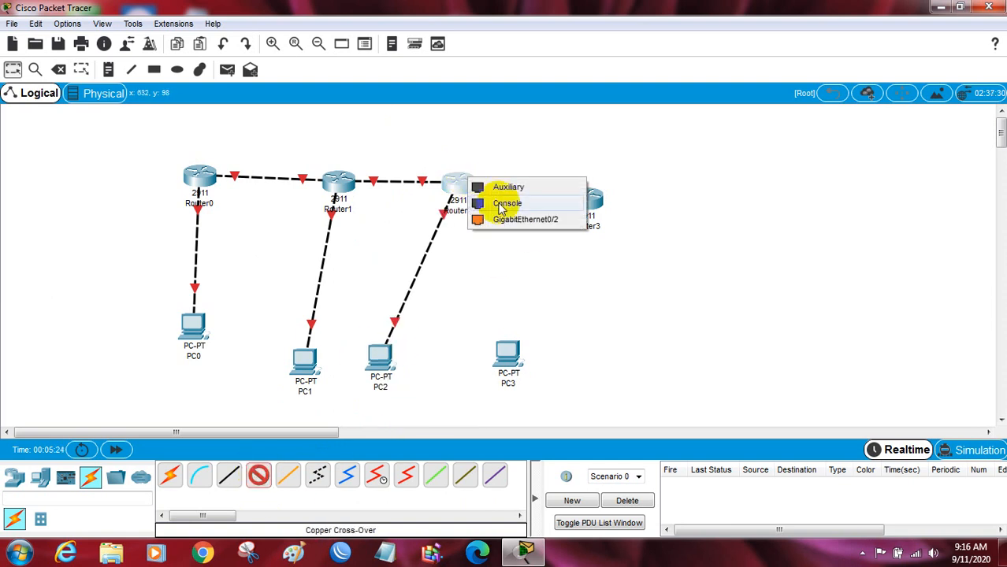
left_click(520, 220)
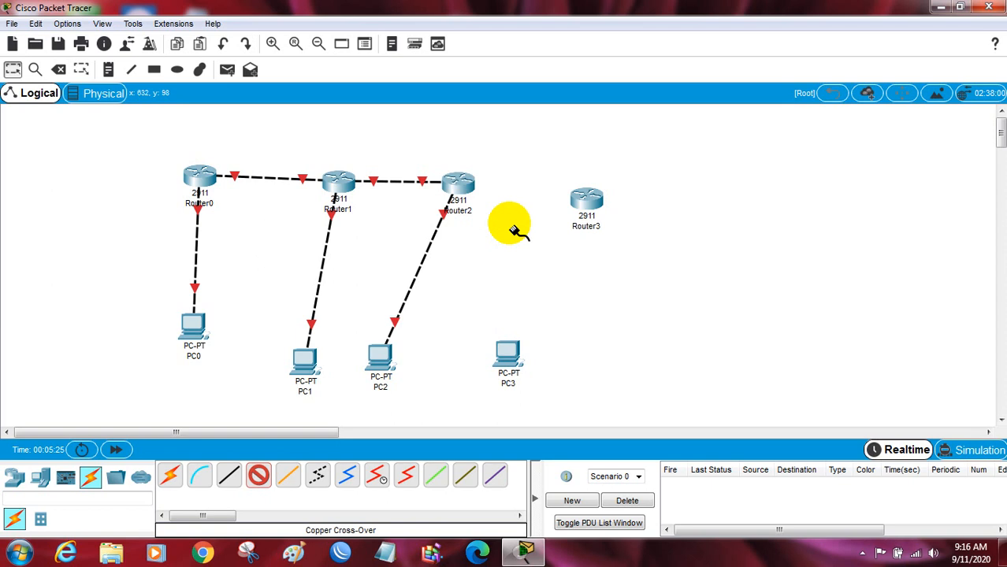
left_click(577, 200)
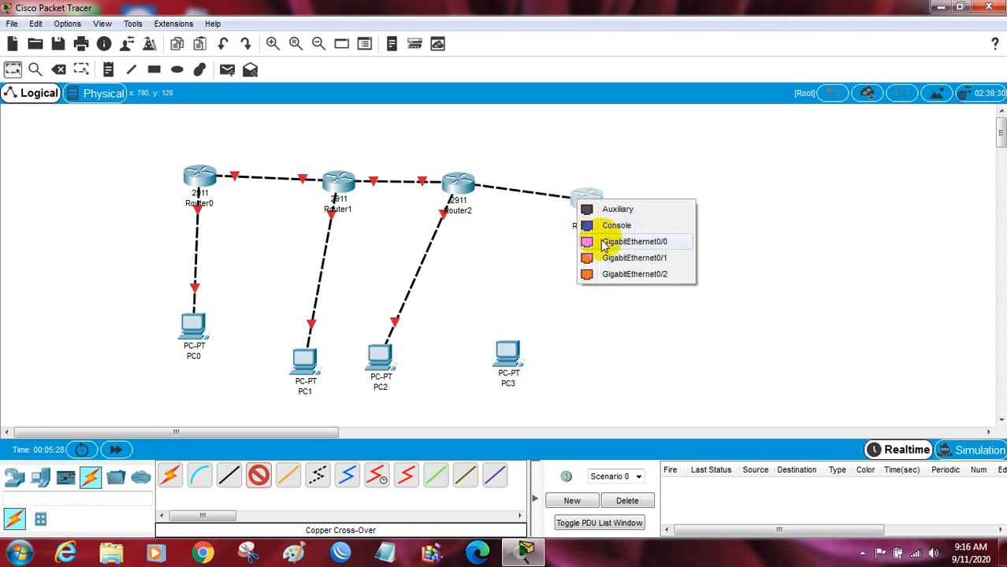
left_click(604, 241)
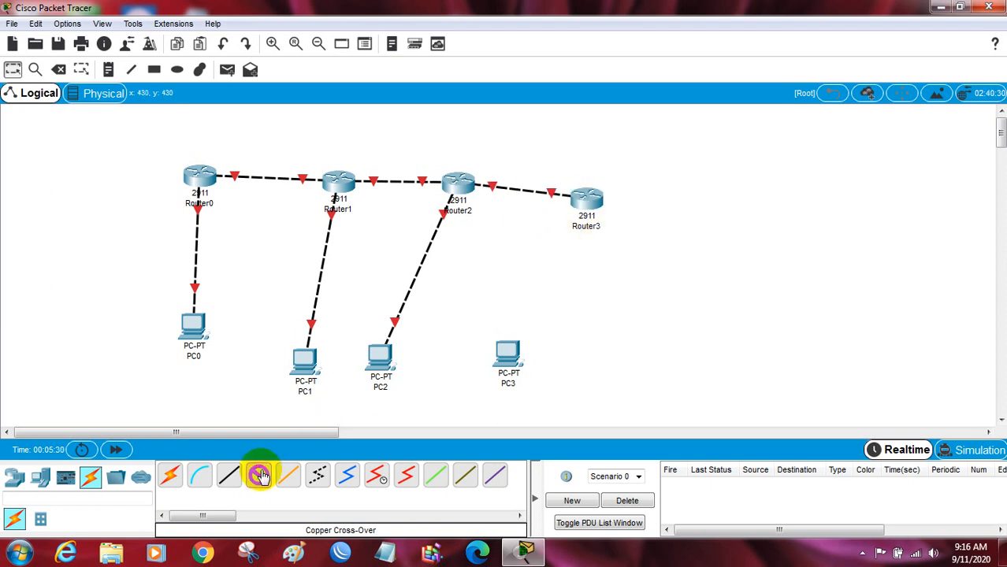
Step: Connect Router3's GigabitEthernet0/1 to PC3's FastEthernet0 with a Copper Cross-Over cable
left_click(585, 199)
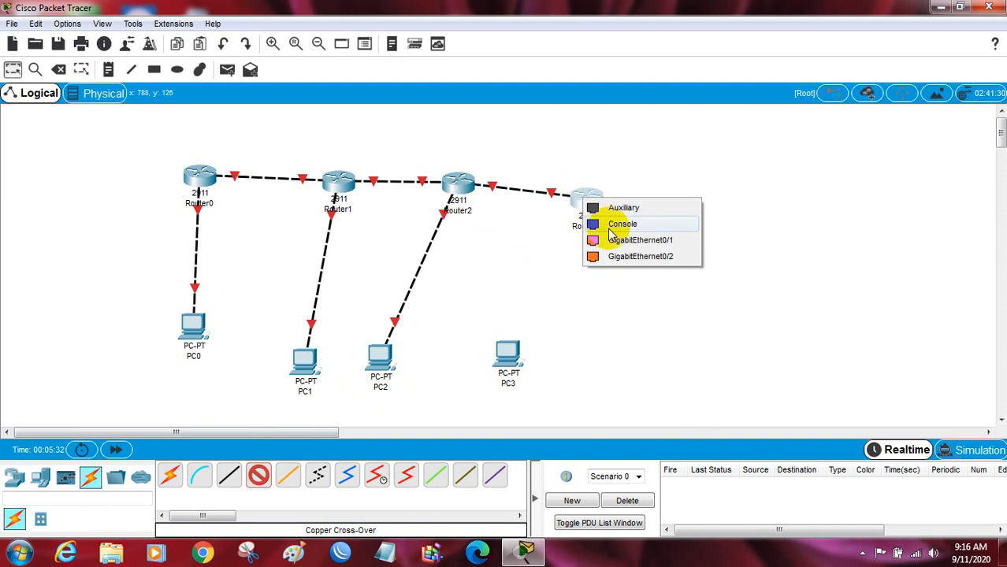
left_click(622, 240)
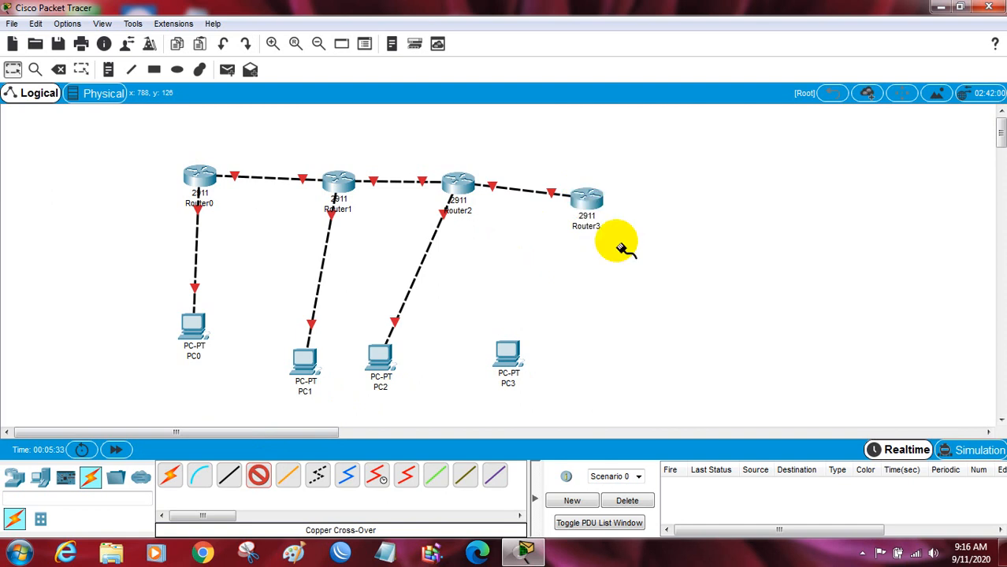
left_click(514, 360)
left_click(532, 413)
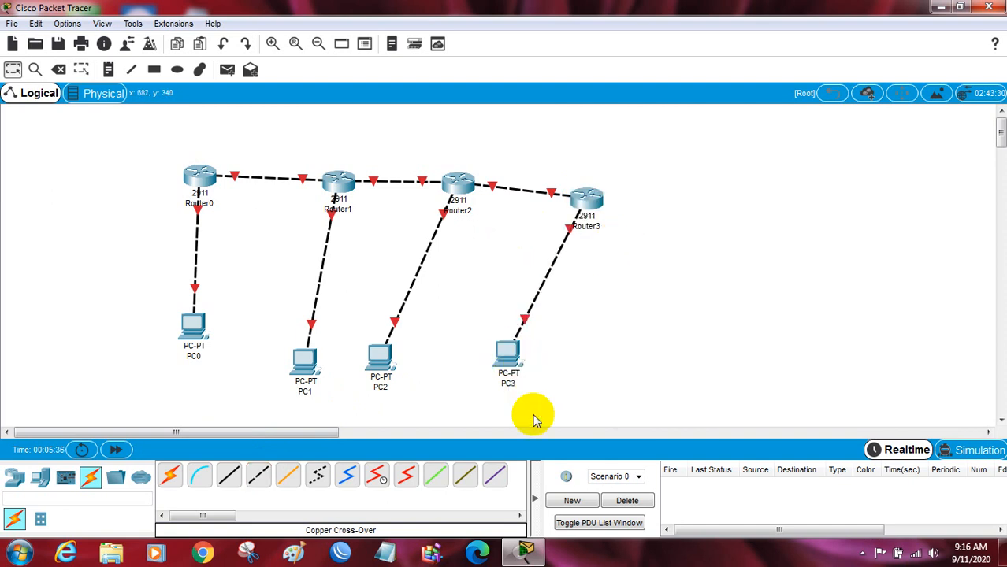
Step: Move Router3 and Router2 up into the router row and place PC3 and PC2 directly below their own routers
left_click_drag(601, 200, 607, 170)
left_click_drag(509, 355, 600, 328)
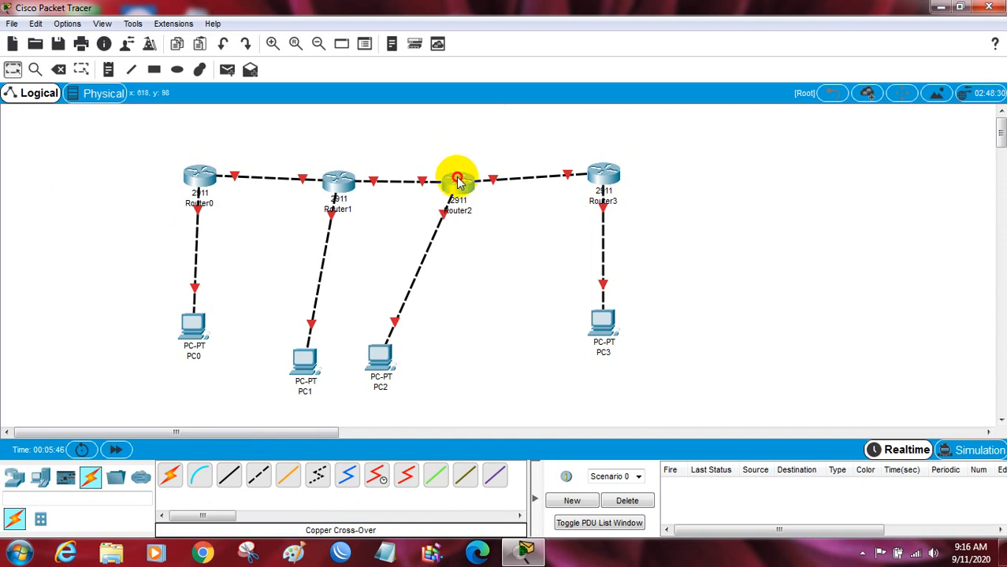
left_click_drag(459, 181, 455, 169)
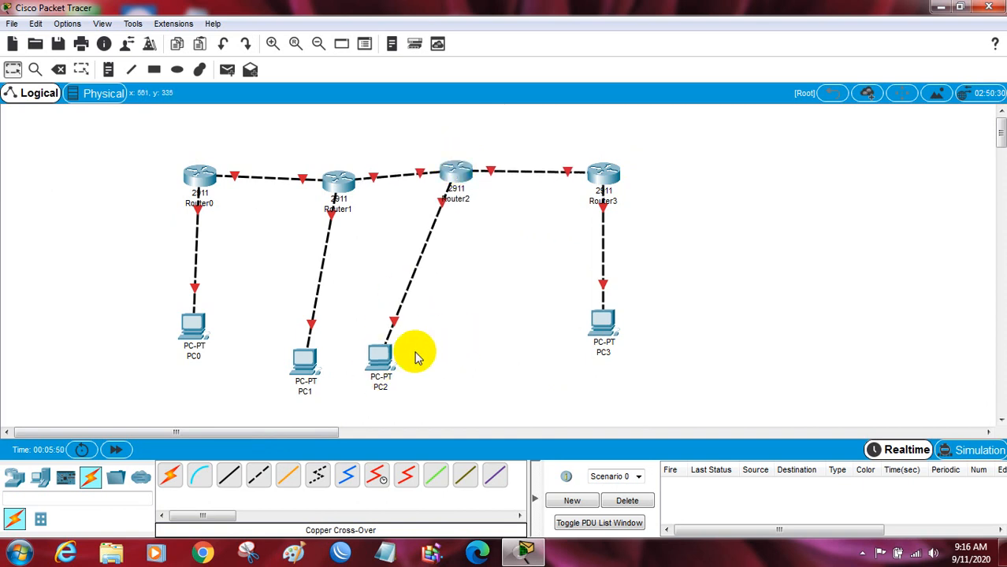
left_click_drag(381, 355, 457, 324)
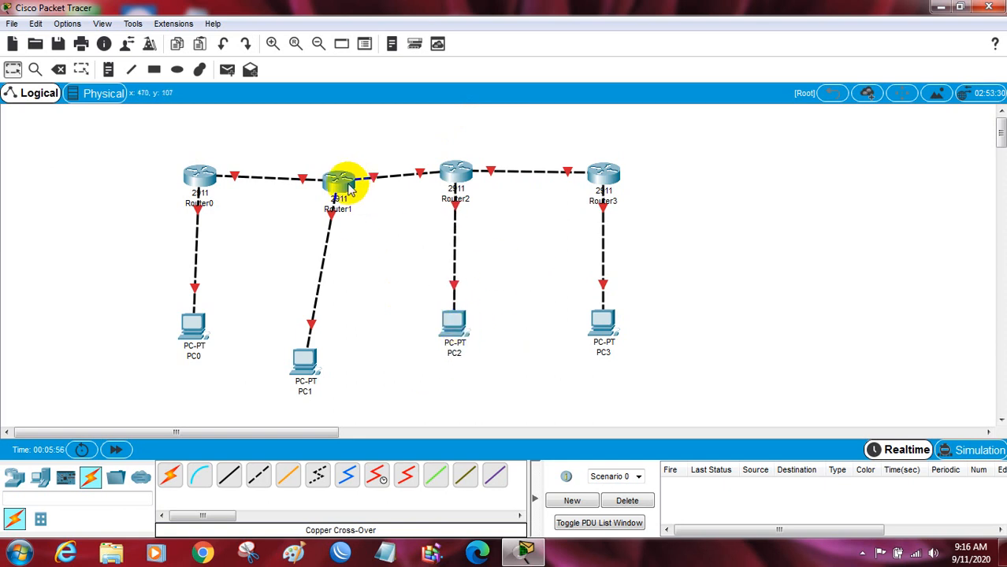
Step: Level Router1 and Router0 with the other routers and place PC1 directly below Router1 in the PC row
left_click_drag(349, 187, 331, 175)
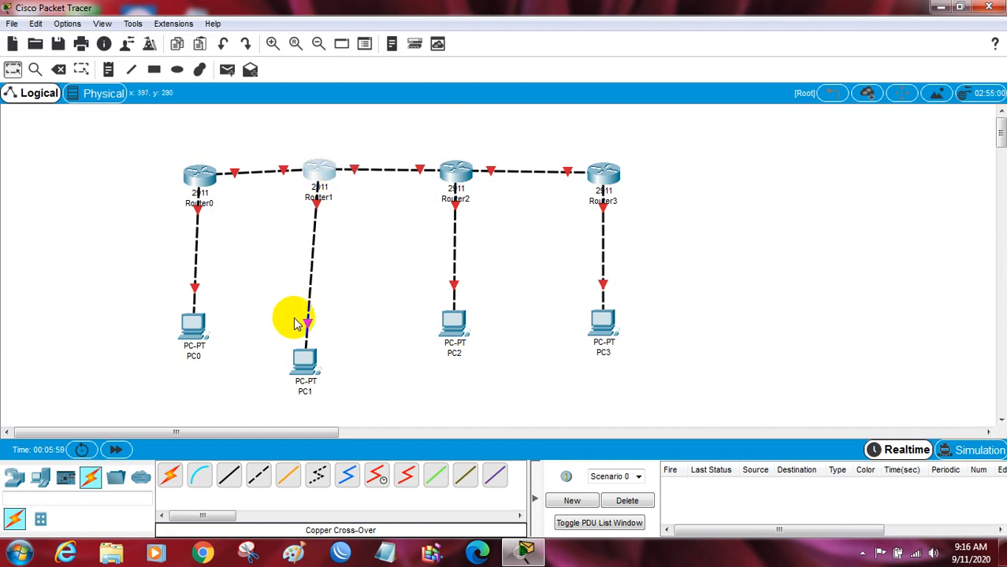
left_click(304, 364)
left_click_drag(304, 364, 316, 329)
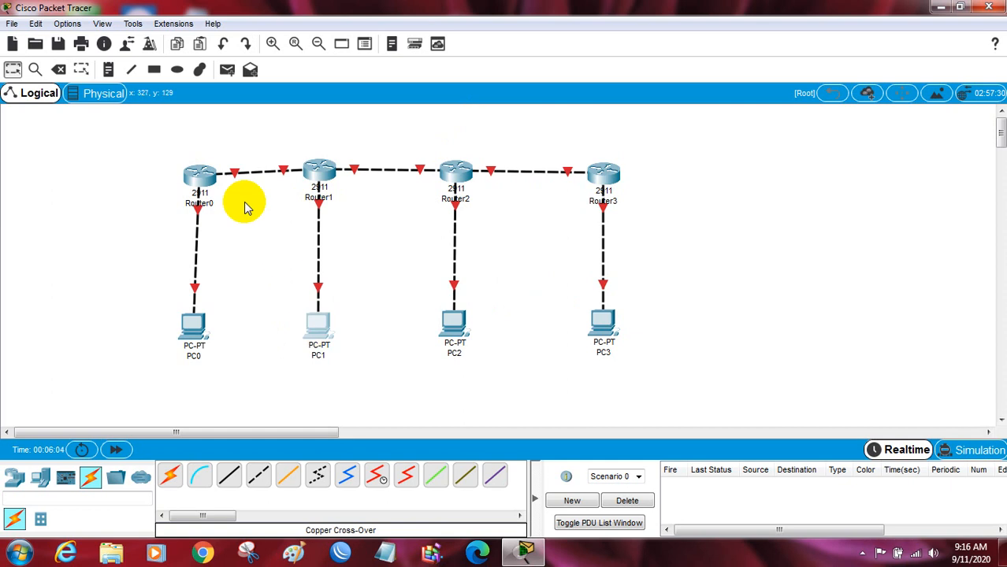
left_click_drag(207, 176, 200, 172)
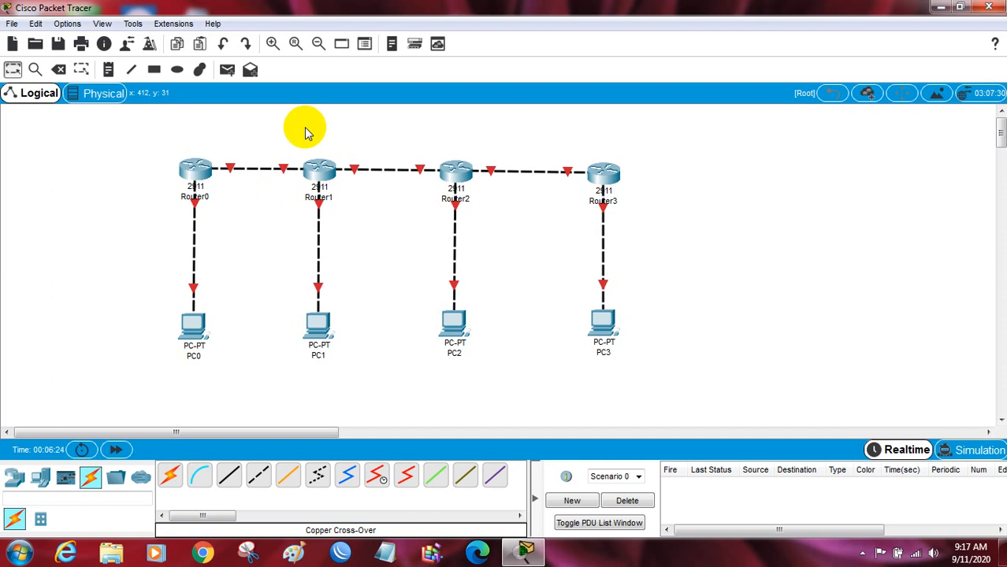
Step: Add the note 13.13.13.0/26 above the link between Router0 and Router1
left_click(108, 71)
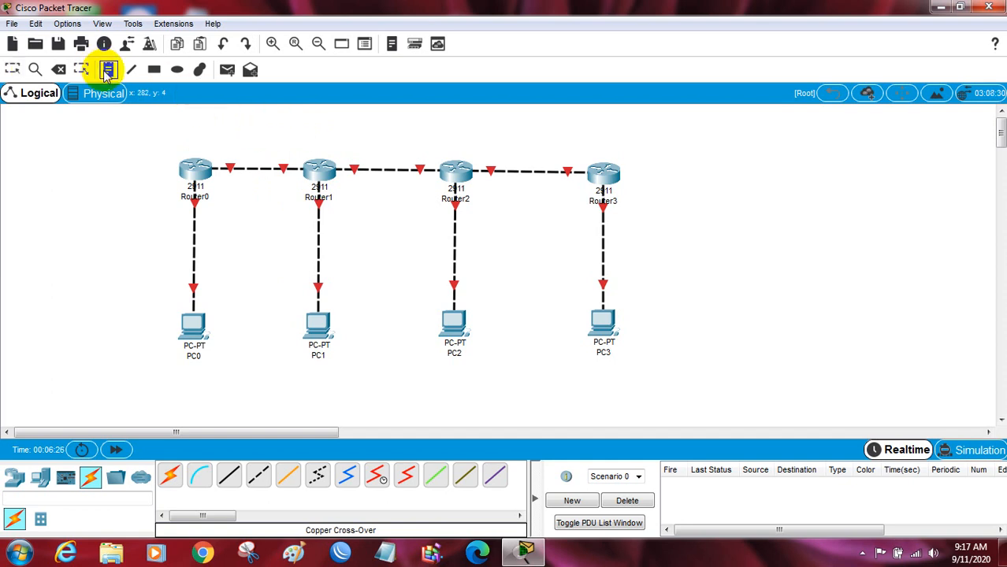
left_click(227, 148)
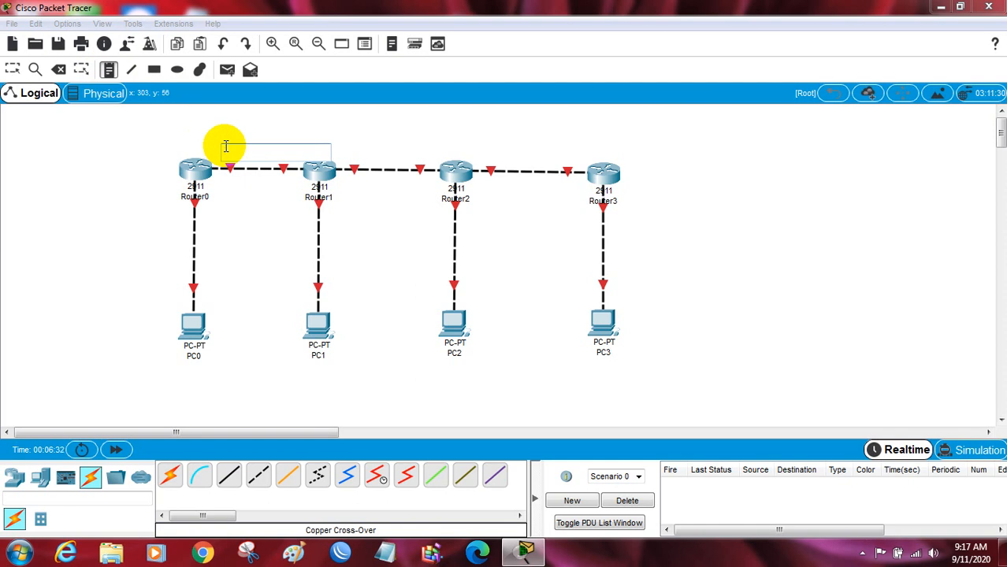
type("19")
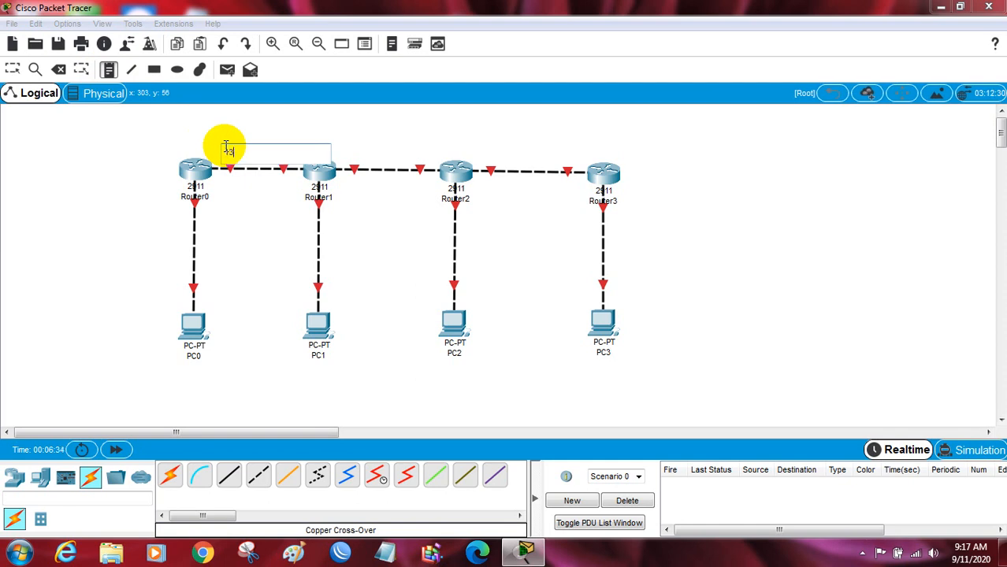
type(".13.13.0/26")
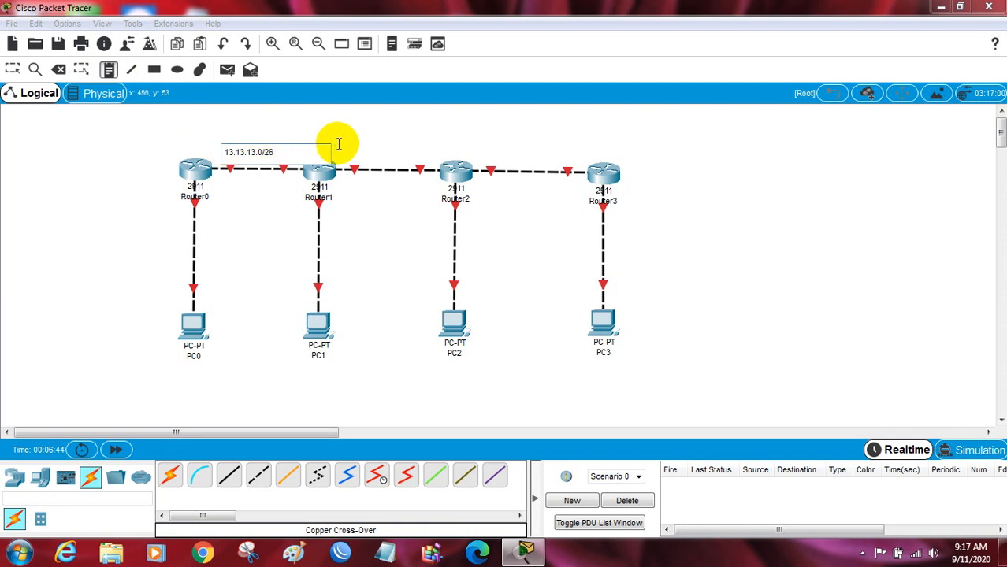
Step: Add the notes 14.14.14.0/26 above the Router1–Router2 link and 15.15.15.0/26 above the Router2–Router3 link
left_click(341, 149)
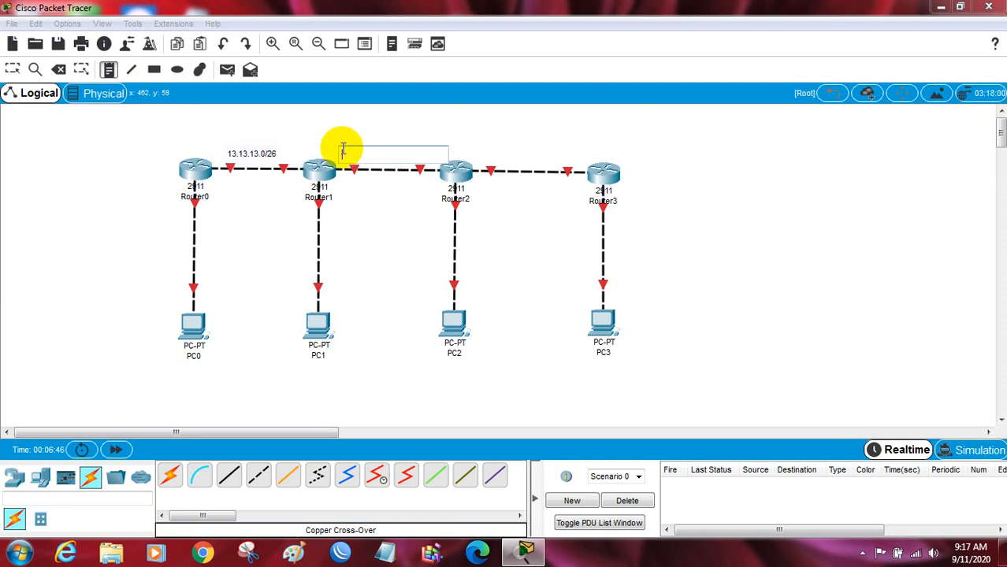
type("14.14")
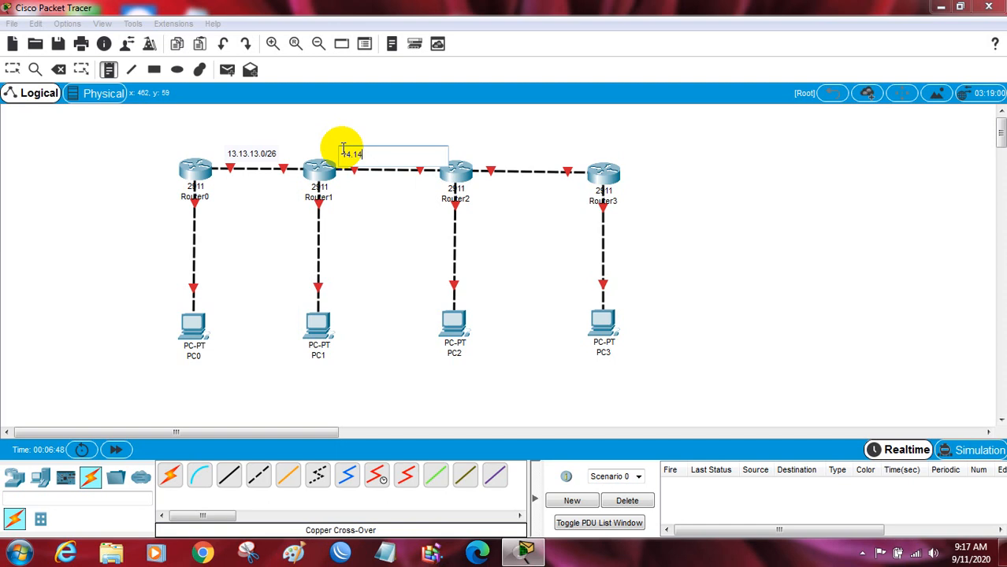
type(".14.0/26")
left_click(490, 144)
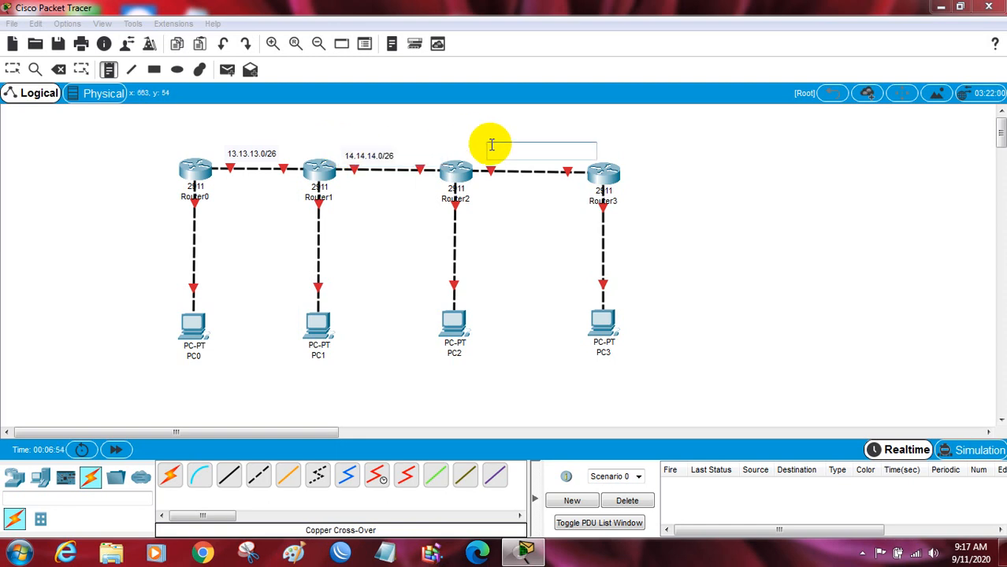
type("15.15.15.0/")
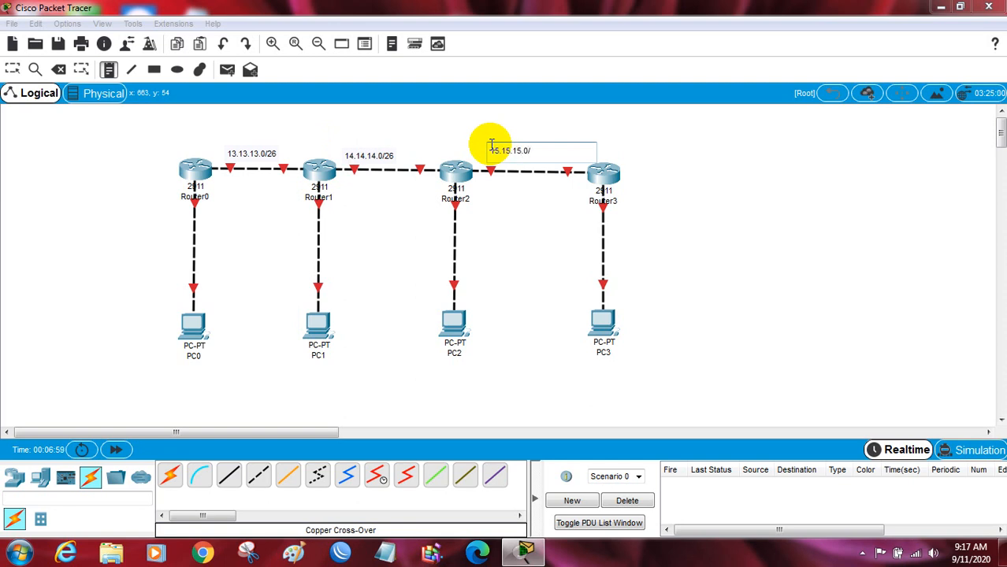
type("26")
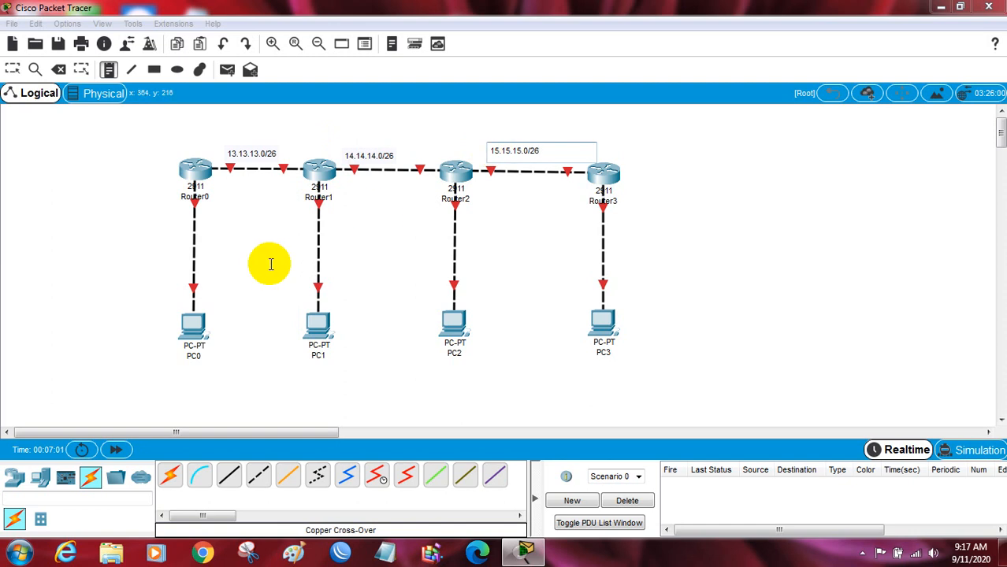
Step: Add the notes 192.168.13.0/26 above PC0 and 192.168.14.0/26 above PC1
left_click(158, 290)
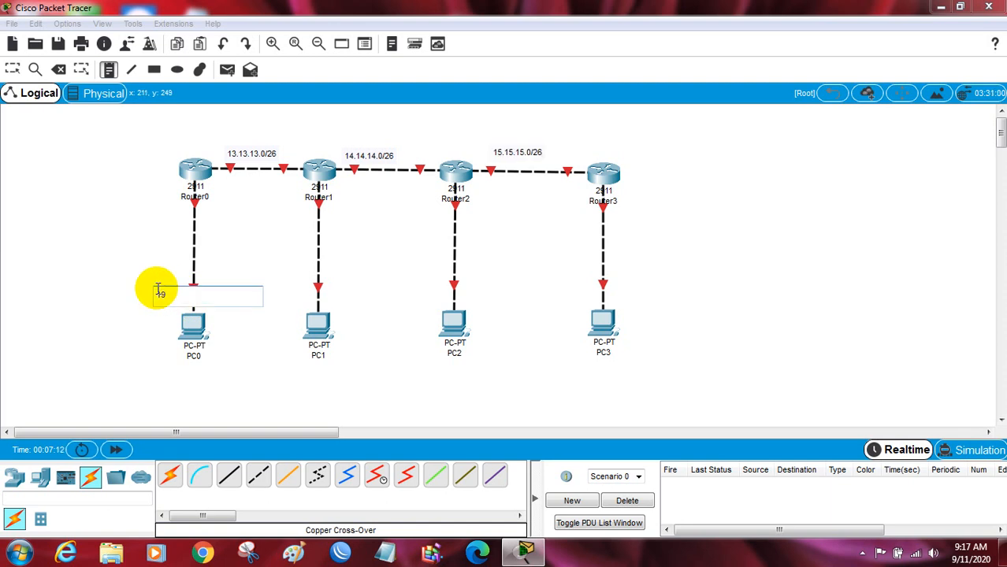
type("192.168.13.0/26")
left_click(289, 290)
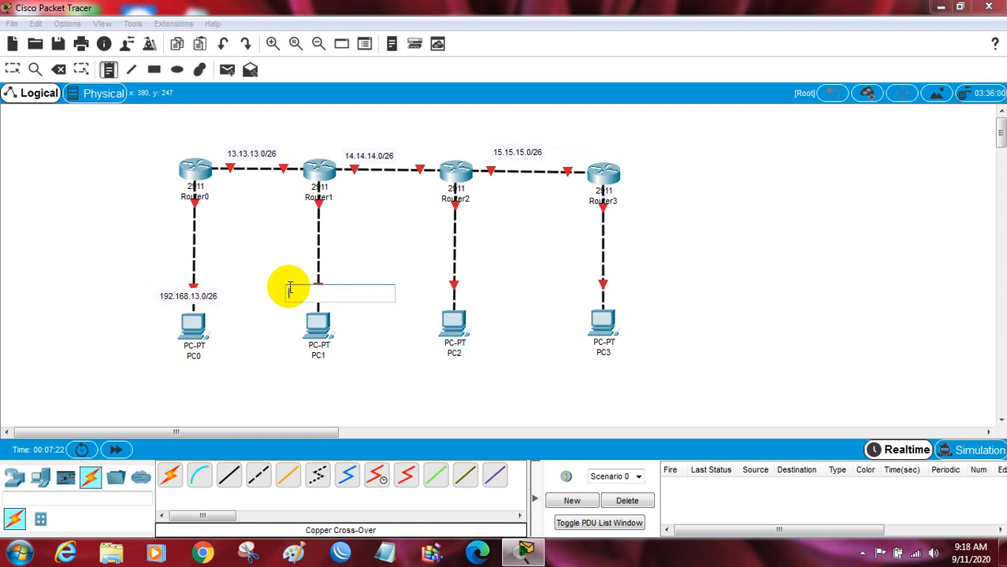
type("192.168.")
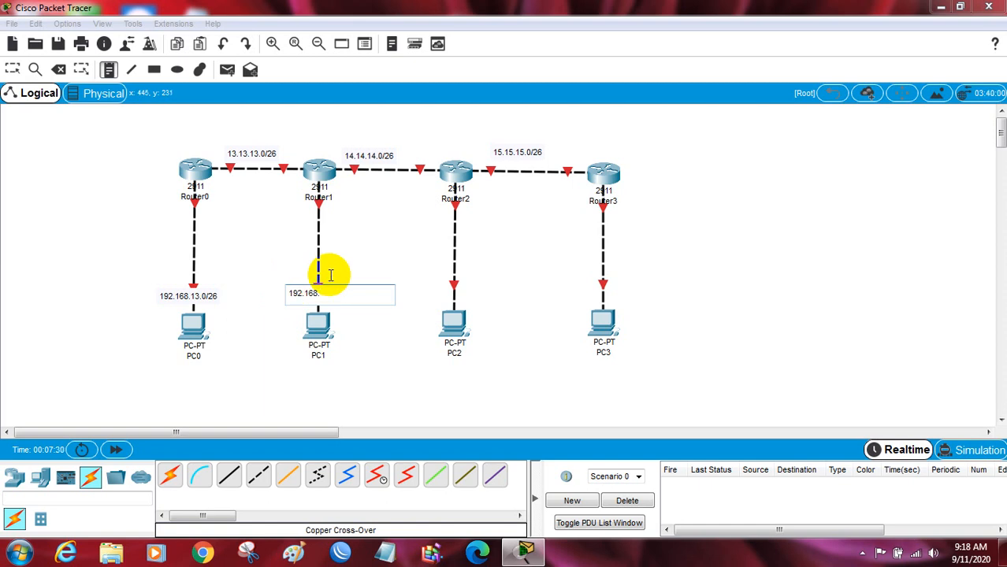
type("14.0/26")
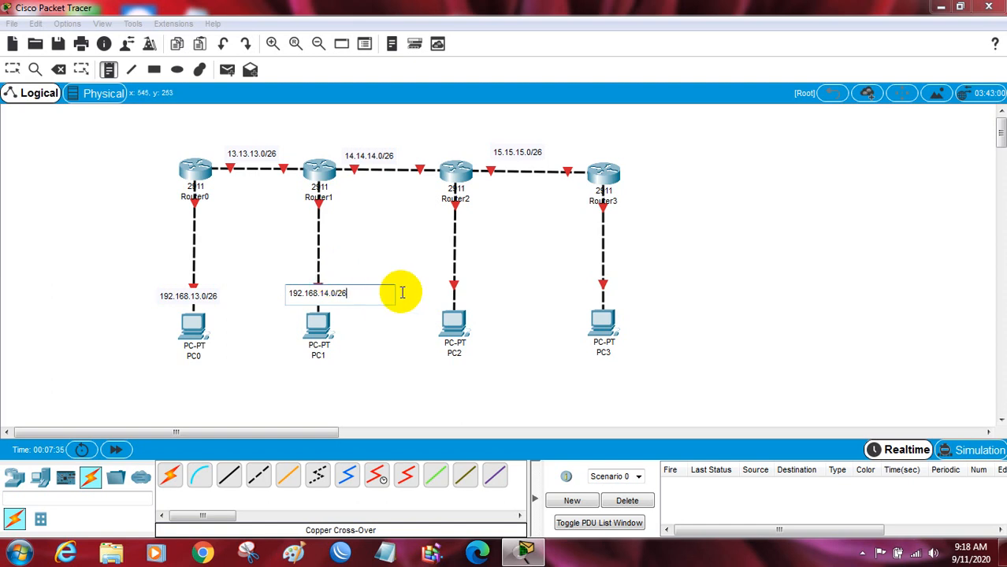
Step: Add the notes 192.168.15.0/26 above PC2 and 192.168.16.0/26 above PC3
left_click(431, 285)
type("192.1")
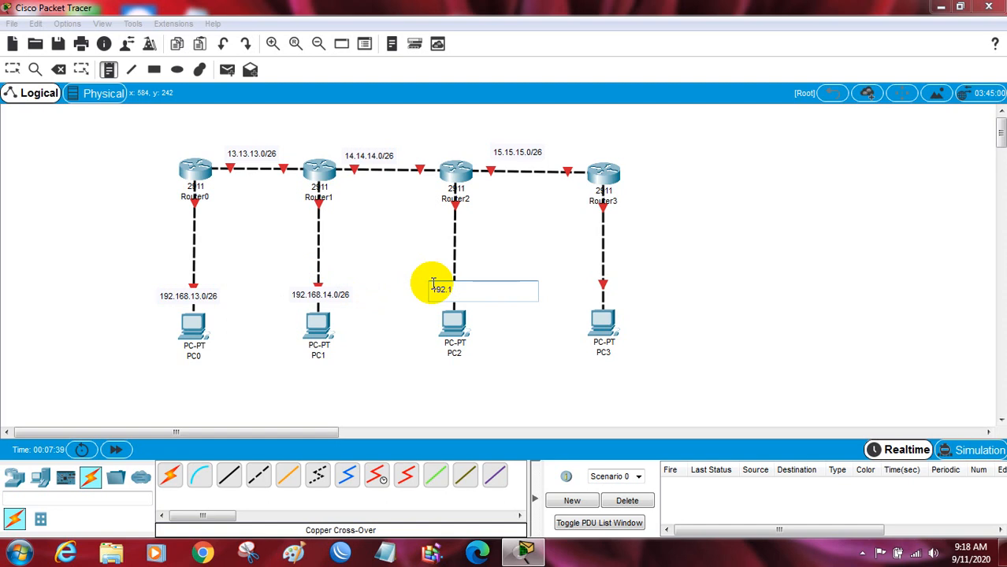
type("68.15.0/26")
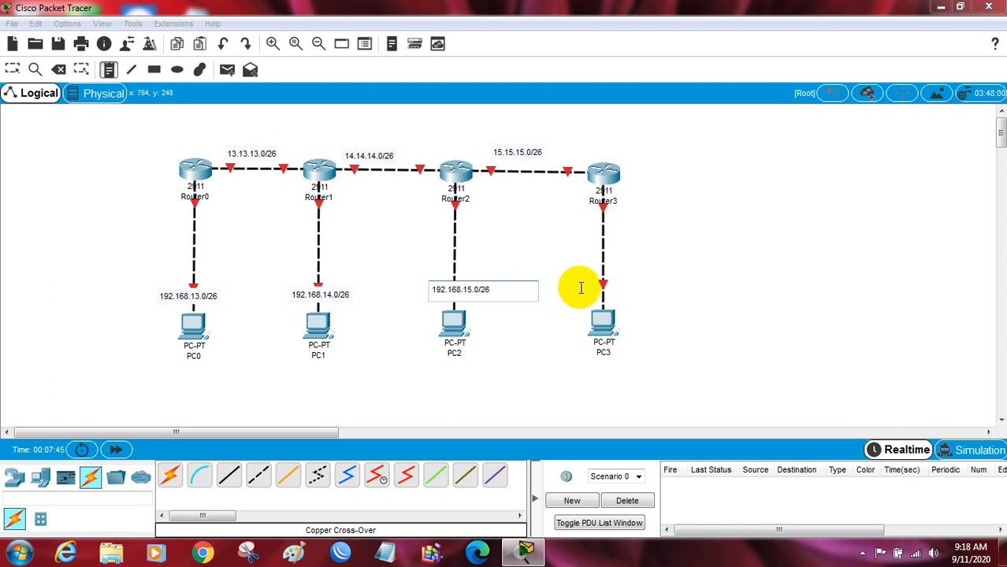
left_click(581, 289)
type("192")
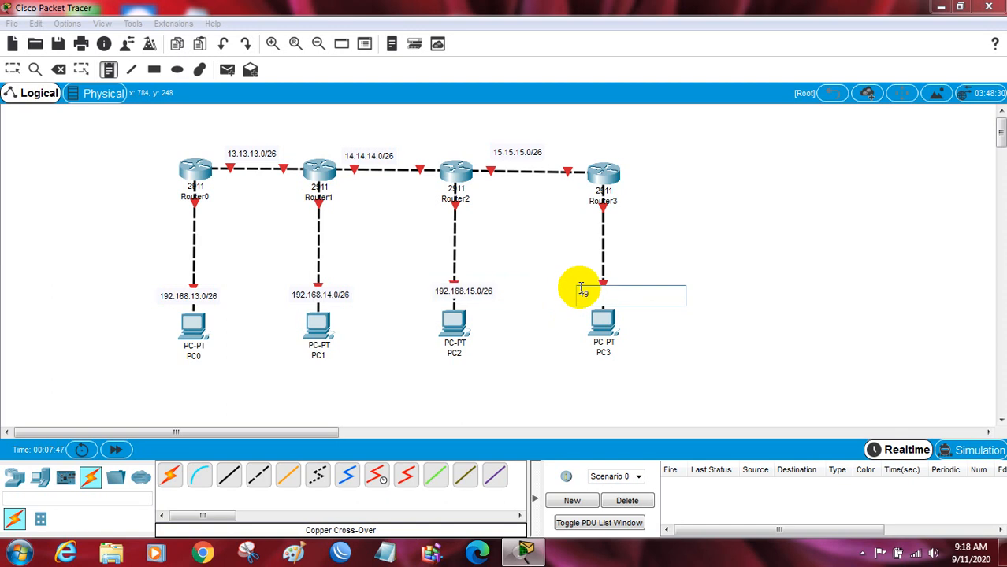
type(".168.16.0/26")
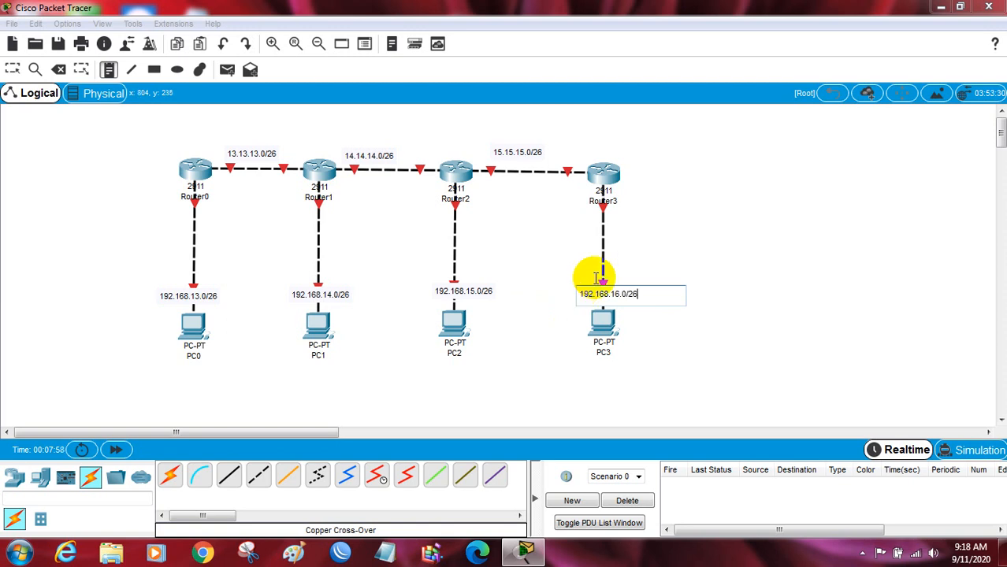
left_click(735, 236)
left_click(735, 239)
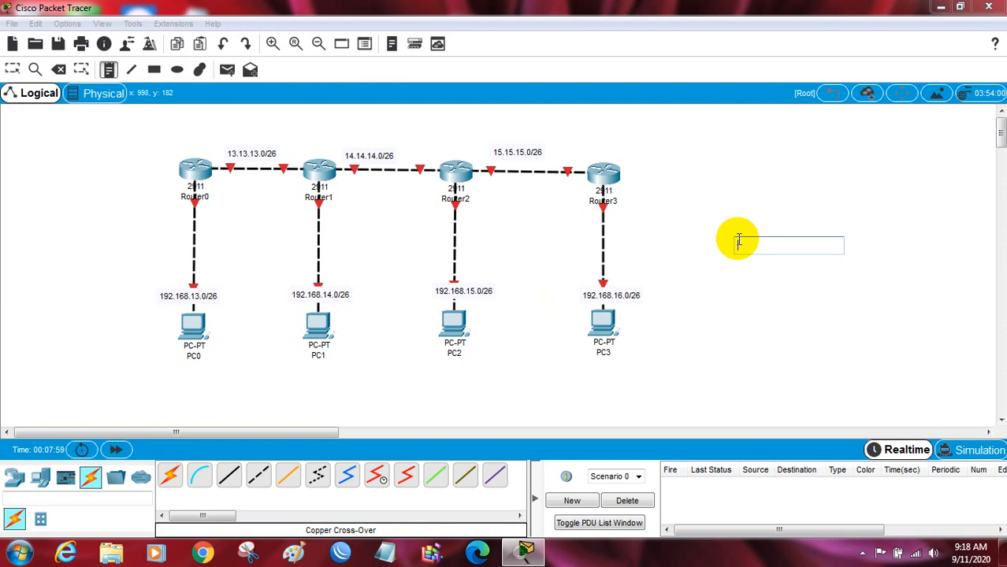
left_click(11, 69)
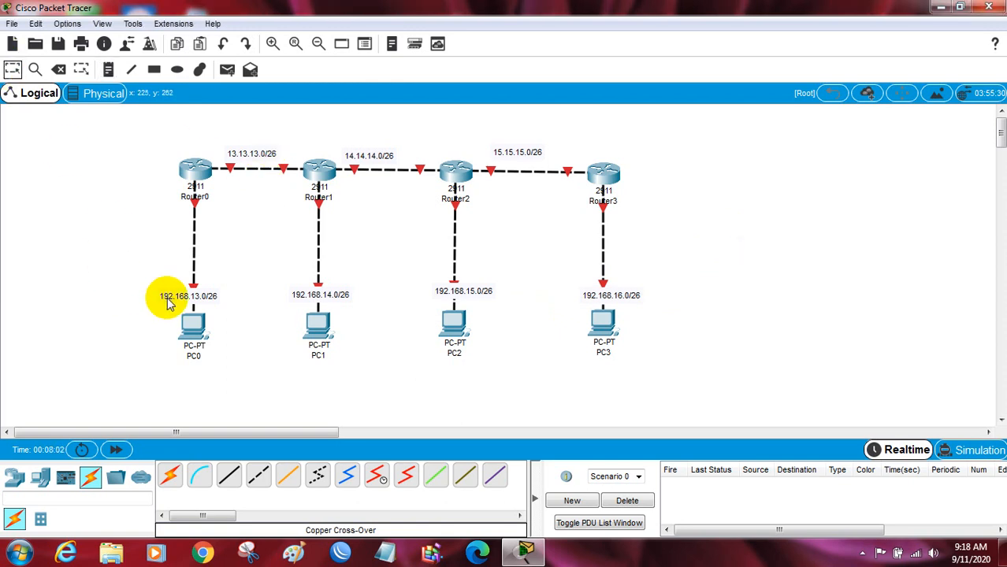
Step: Move the four 192.168.x.0/26 network notes from above the PCs to directly below their PC icons
left_click_drag(169, 299, 175, 353)
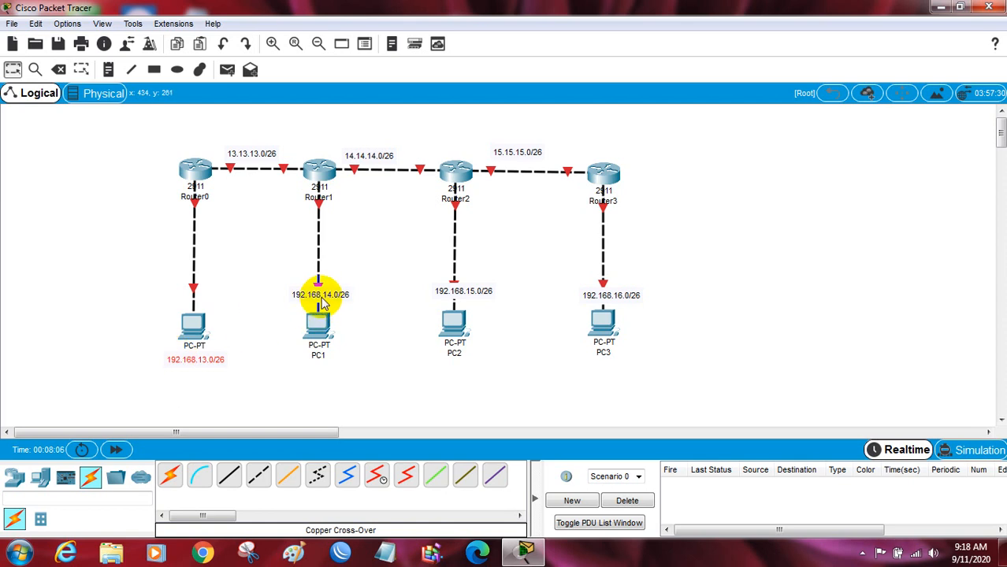
left_click_drag(319, 294, 315, 361)
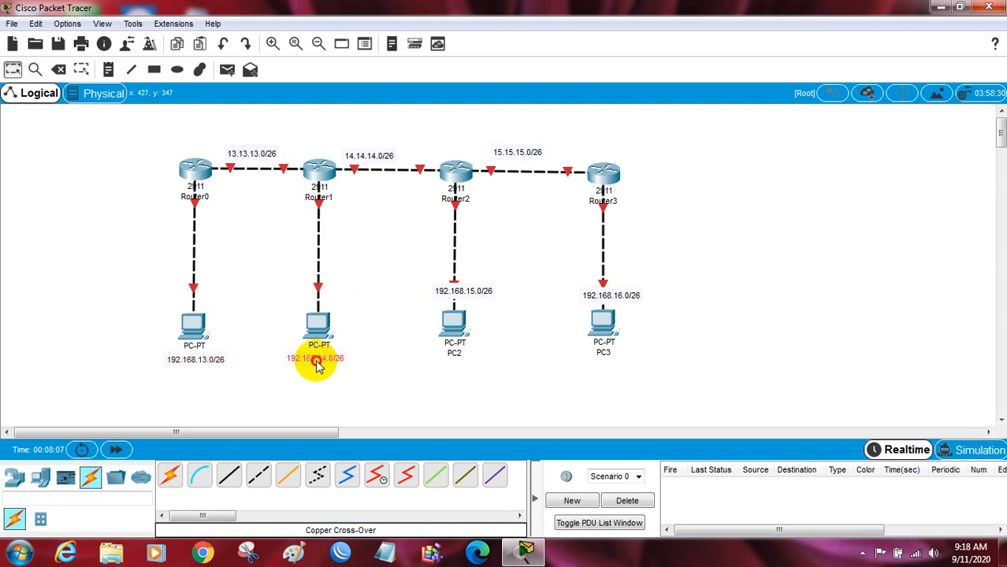
left_click(461, 293)
left_click_drag(461, 293, 454, 359)
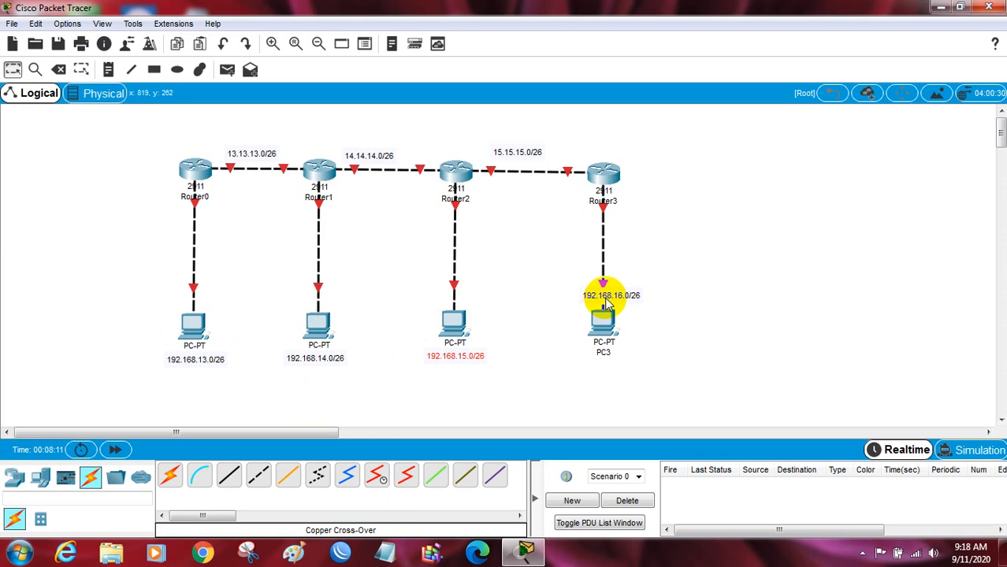
left_click_drag(602, 293, 601, 362)
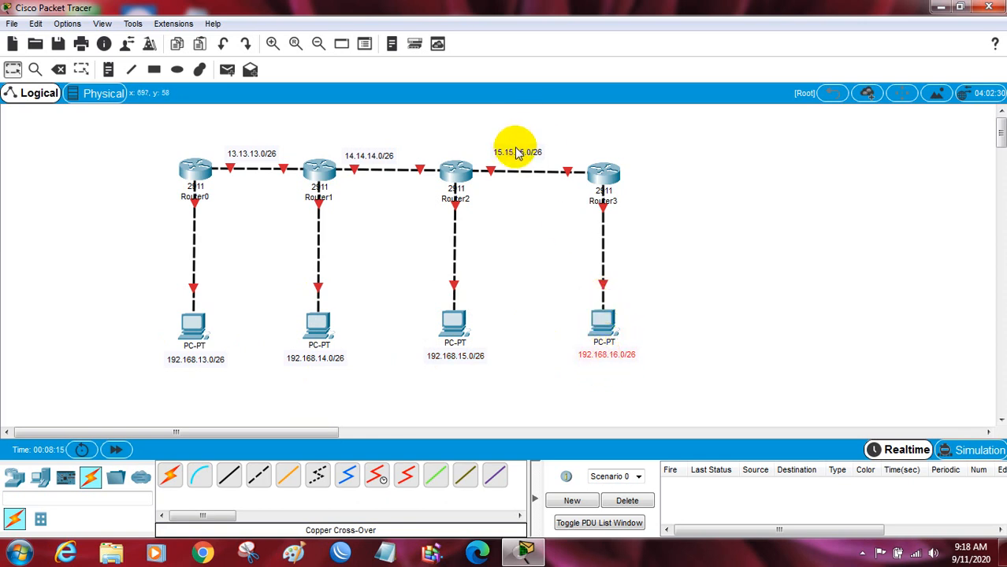
Step: Centre the 15.15.15.0/26, 14.14.14.0/26 and 13.13.13.0/26 notes above their router-to-router links
left_click_drag(512, 153, 520, 157)
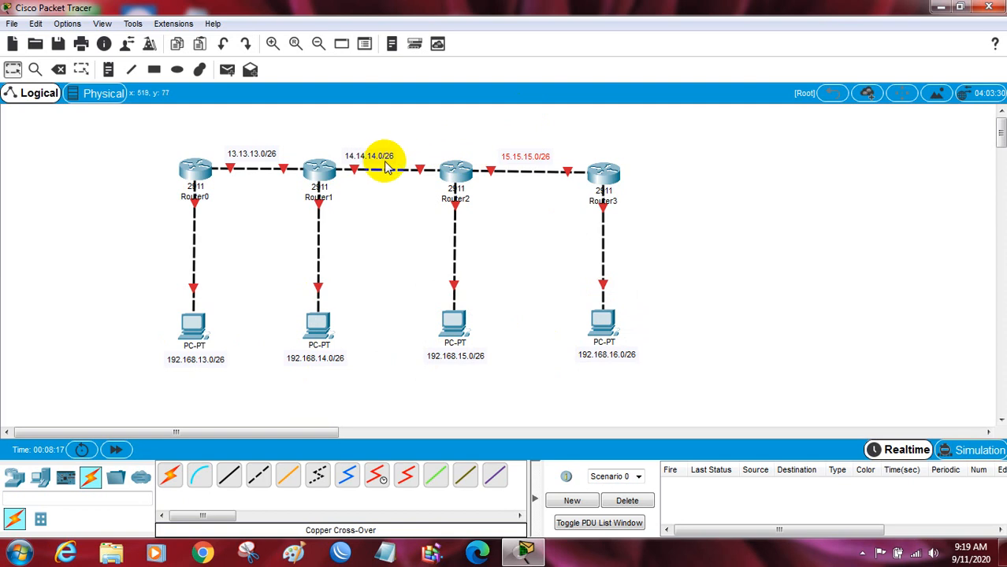
left_click_drag(383, 153, 399, 153)
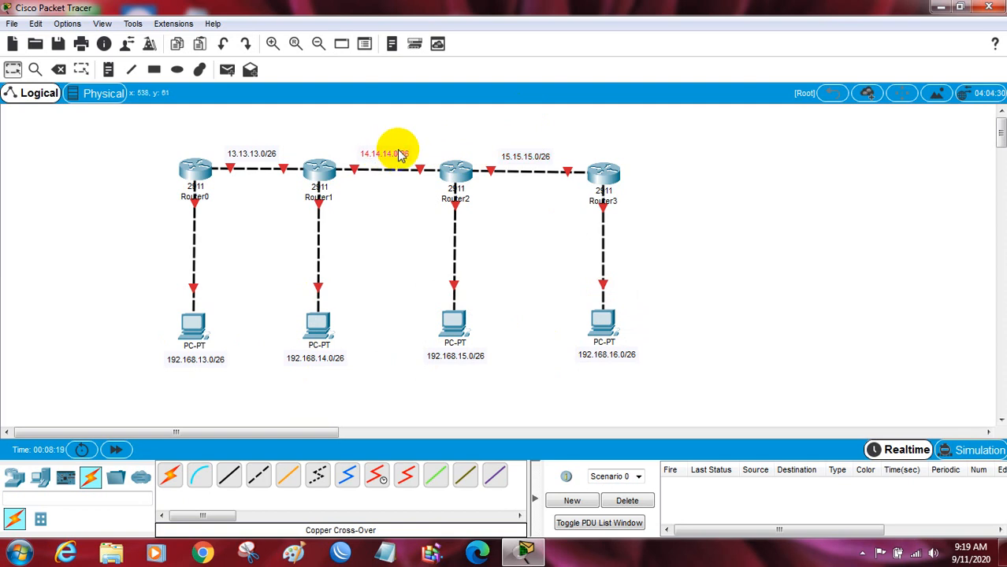
left_click_drag(251, 155, 258, 152)
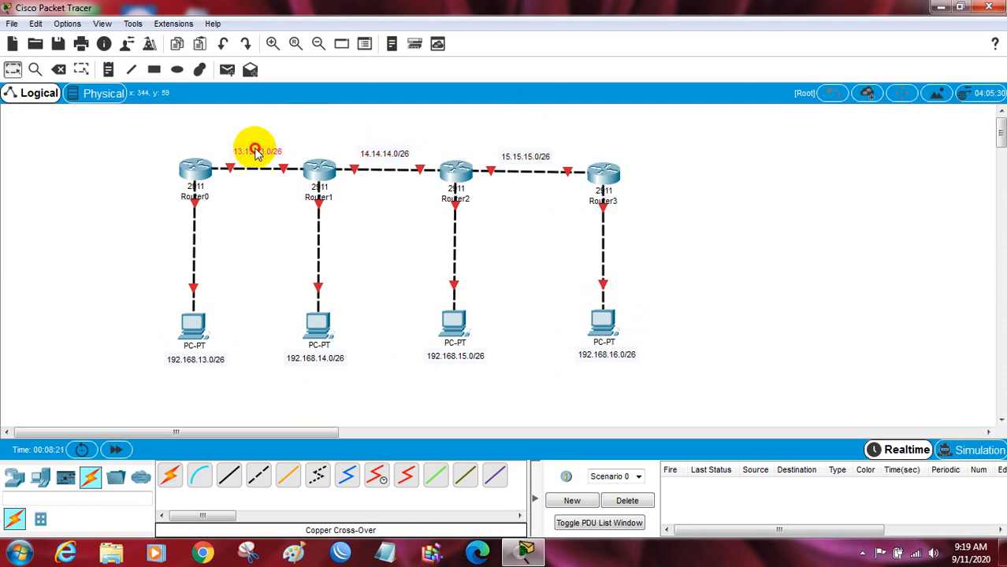
left_click(323, 137)
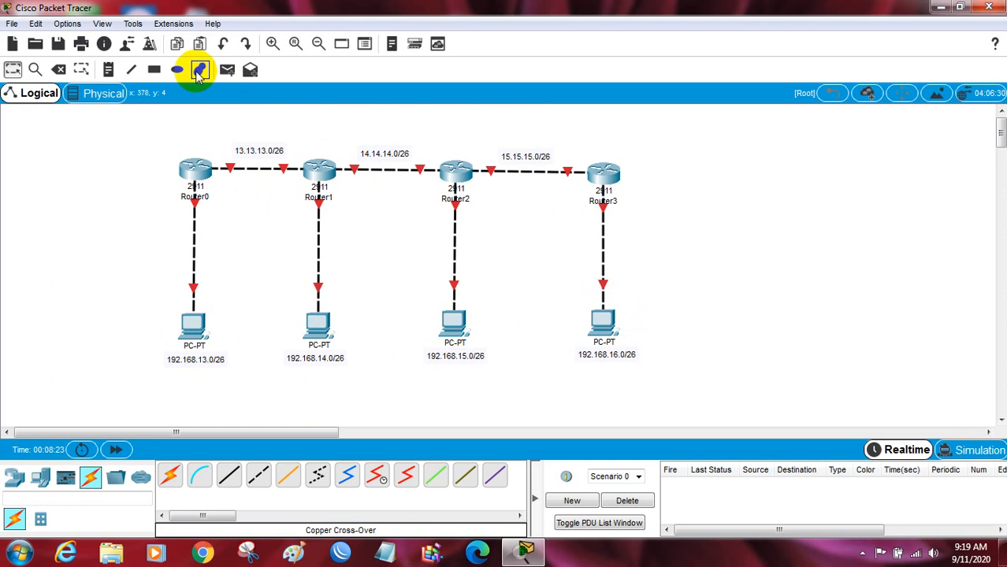
Step: Draw a rectangle with a black outline and orange #ffaa00 fill behind the whole topology, enclosing all routers, PCs and notes
left_click(155, 69)
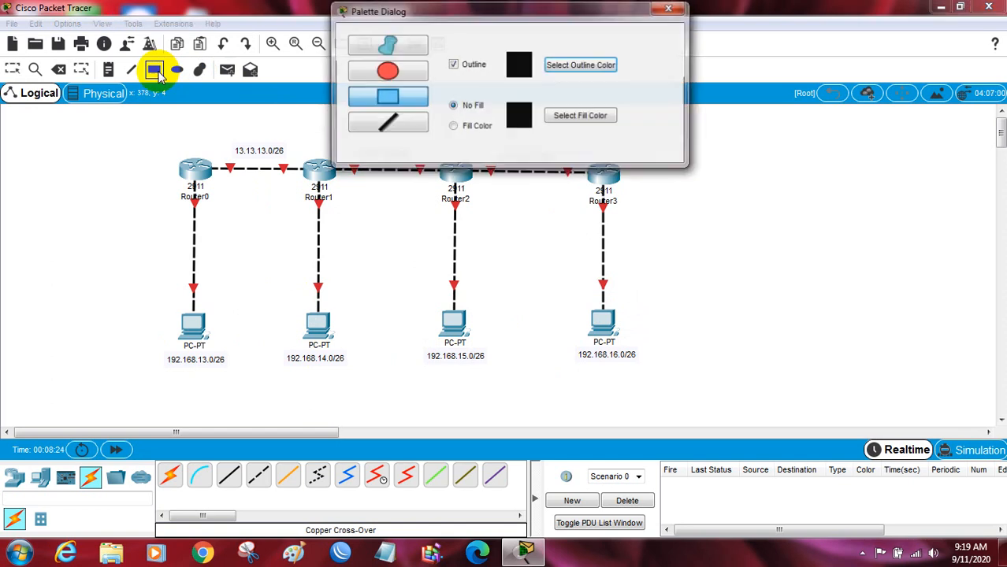
left_click(463, 130)
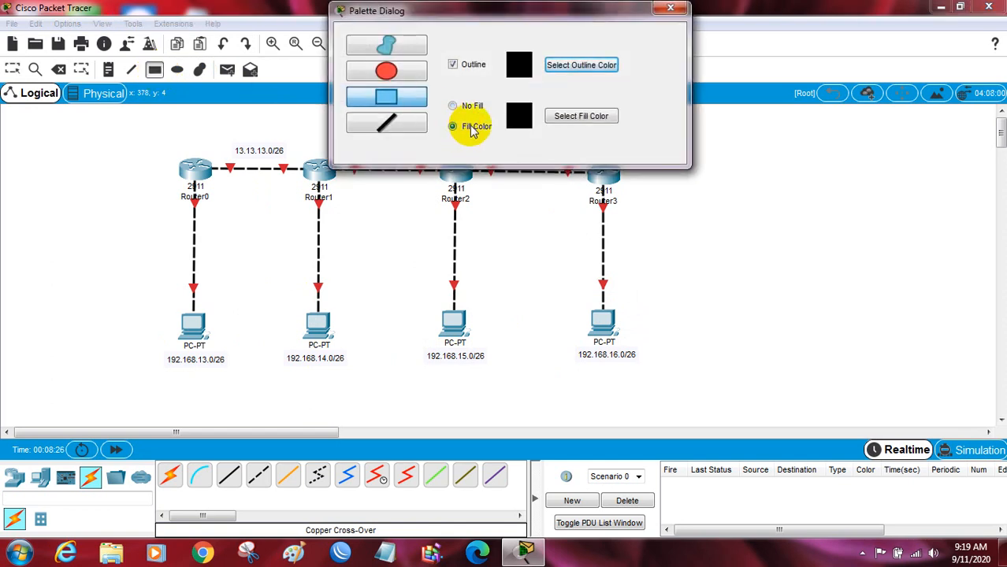
left_click(561, 126)
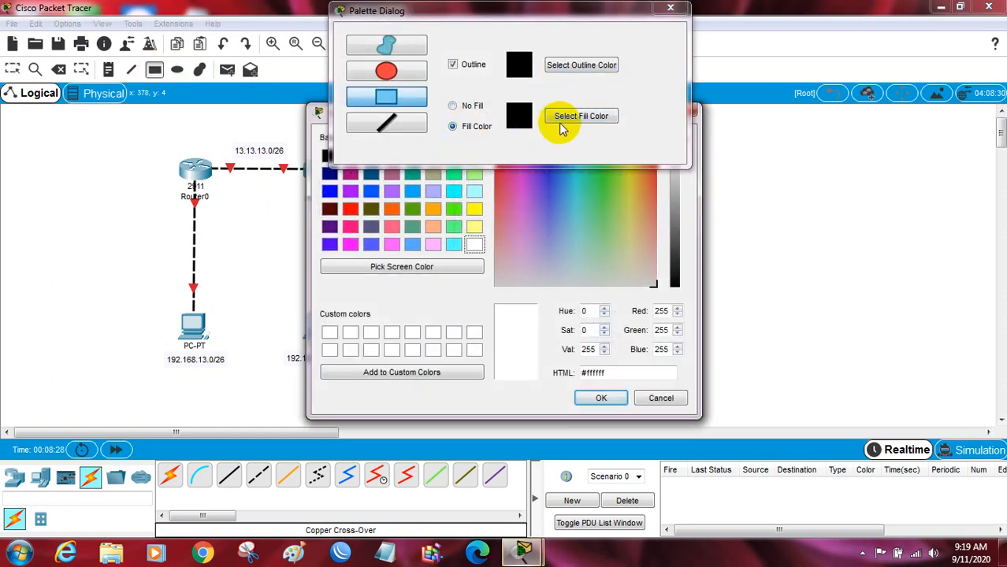
left_click(434, 211)
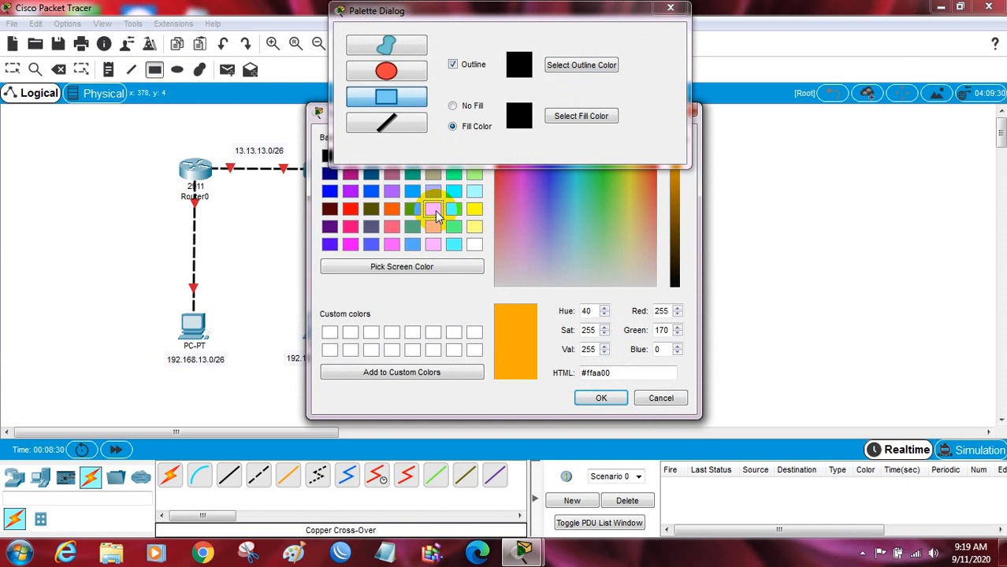
left_click(600, 398)
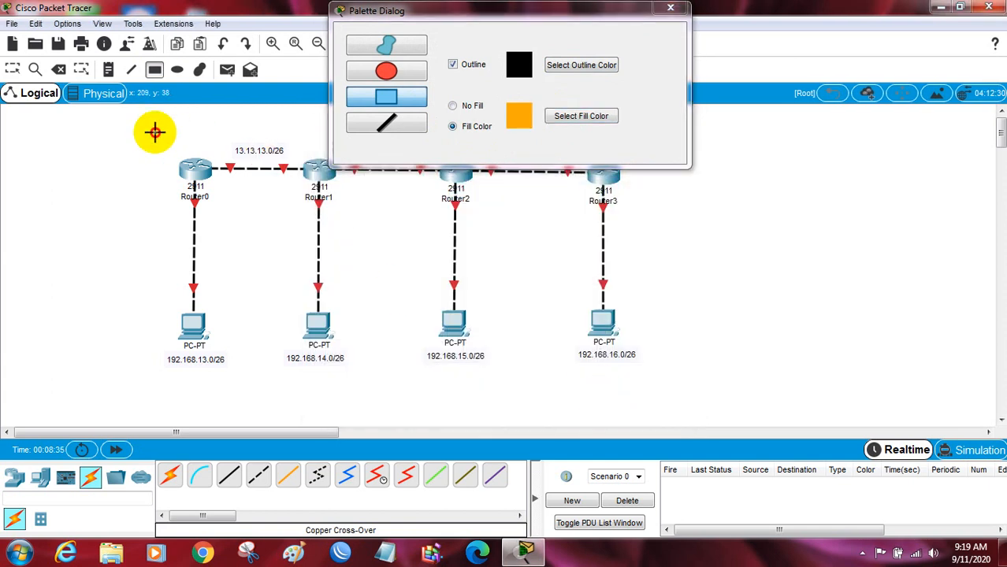
mouse_move(155, 131)
left_mouse_down()
mouse_move(378, 299)
mouse_move(577, 368)
mouse_move(653, 382)
left_mouse_up()
left_click(666, 9)
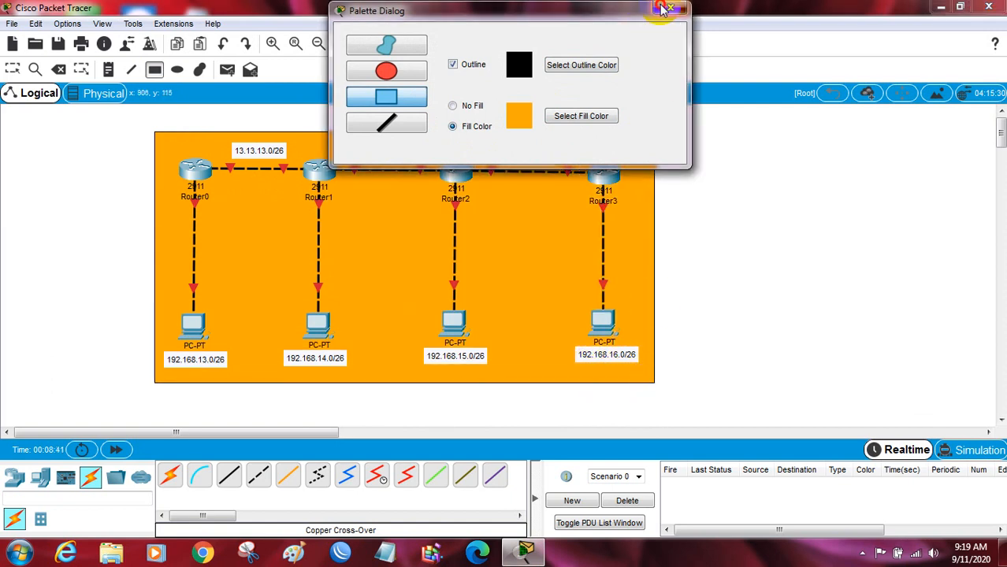
left_click(17, 70)
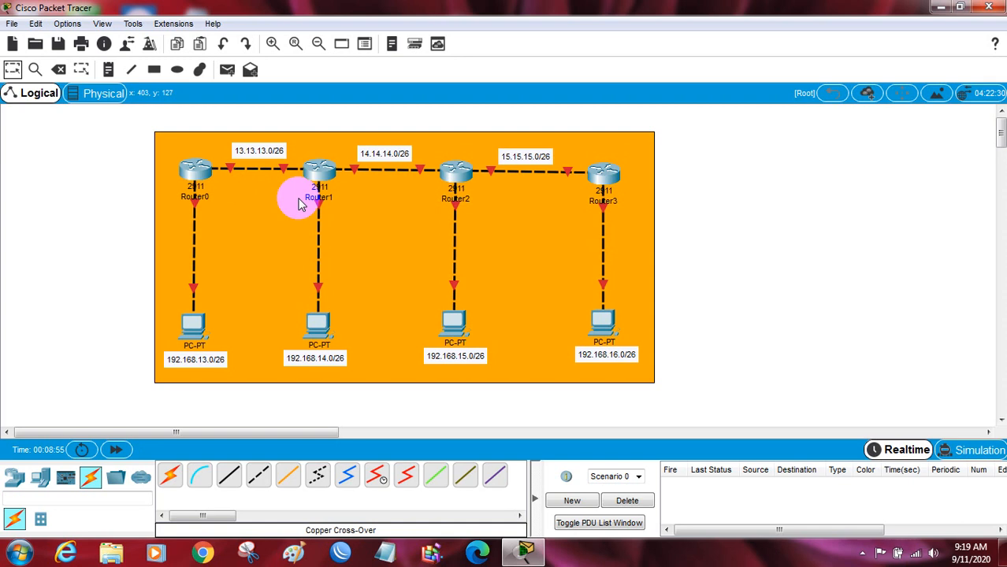
Step: Open PC0's IP configuration and set its static IPv4 address to 192.168.13.2
left_click(197, 323)
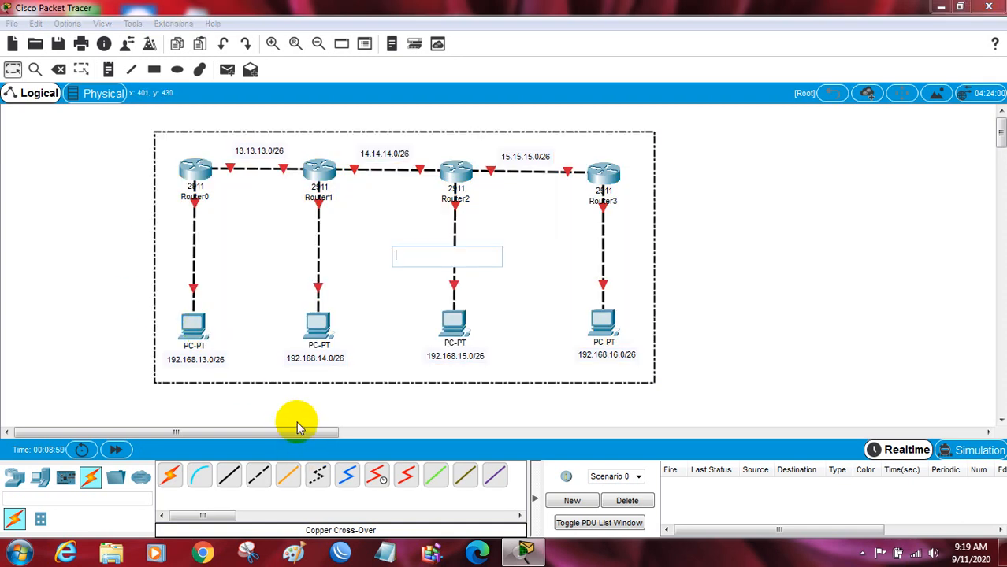
left_click(278, 416)
left_click(196, 323)
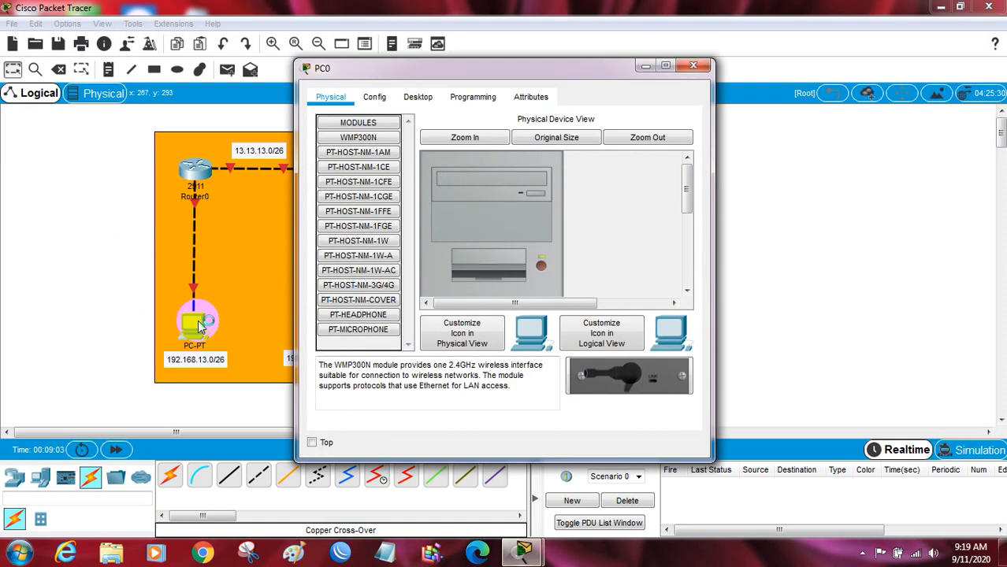
left_click(414, 97)
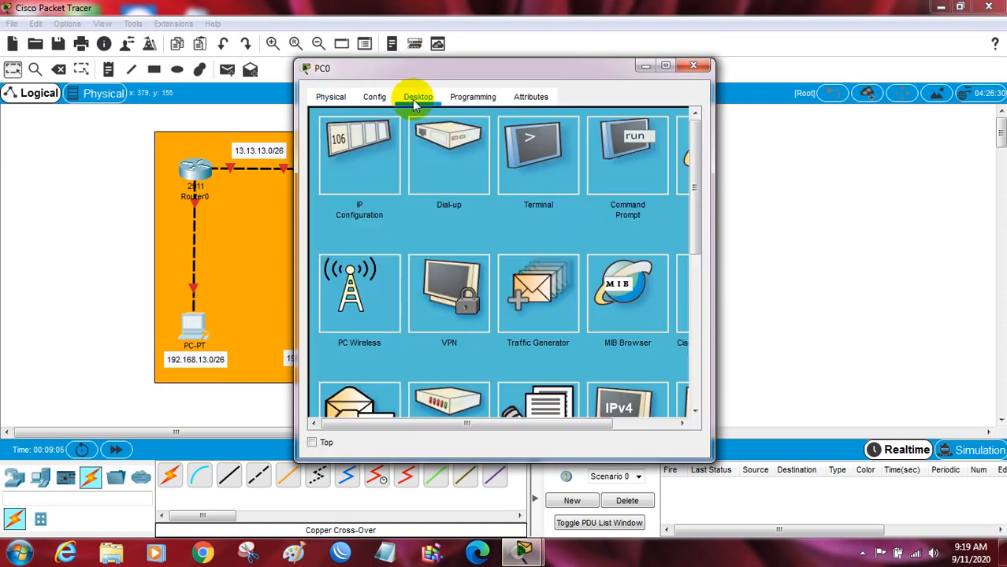
left_click(377, 151)
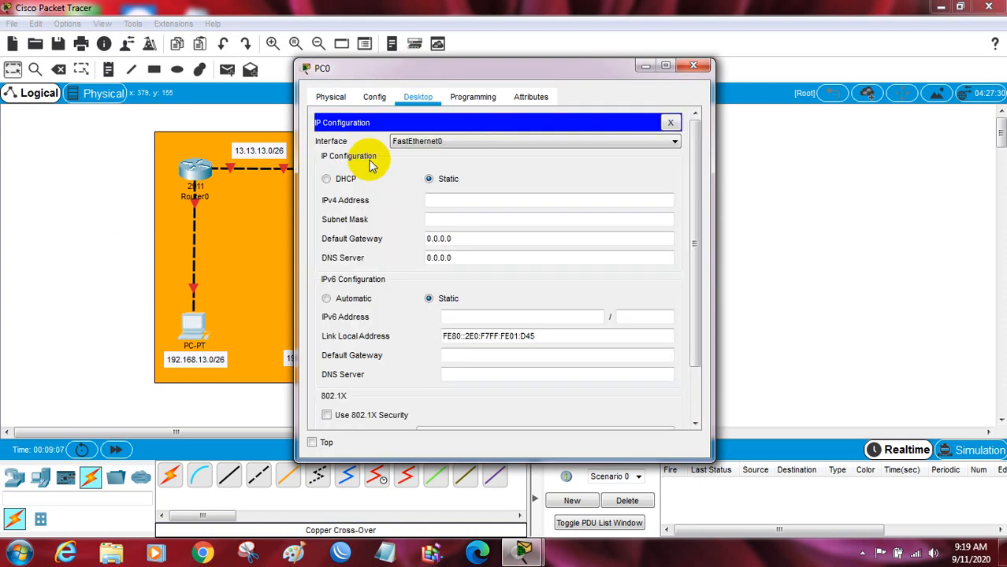
left_click(432, 200)
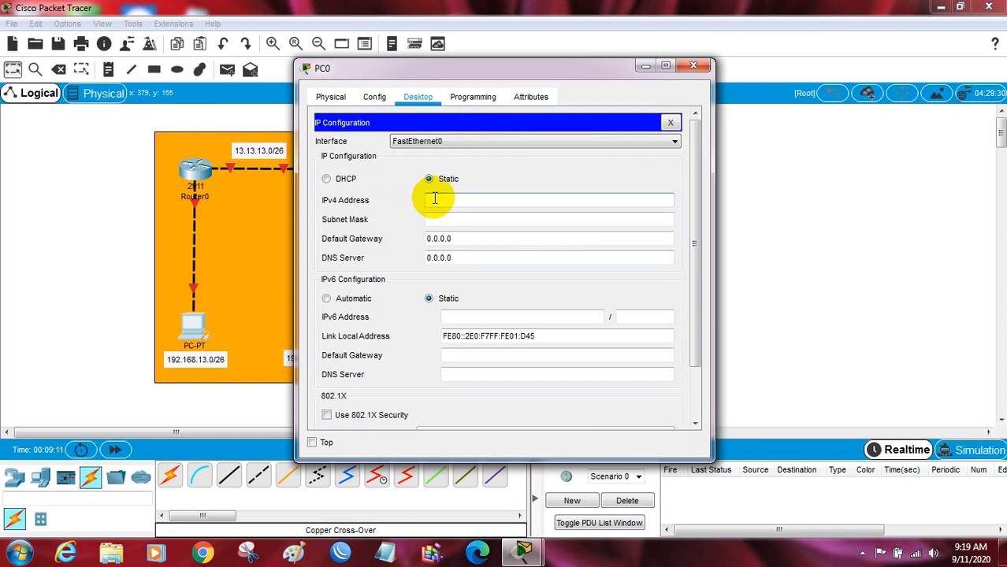
type("192.168.13")
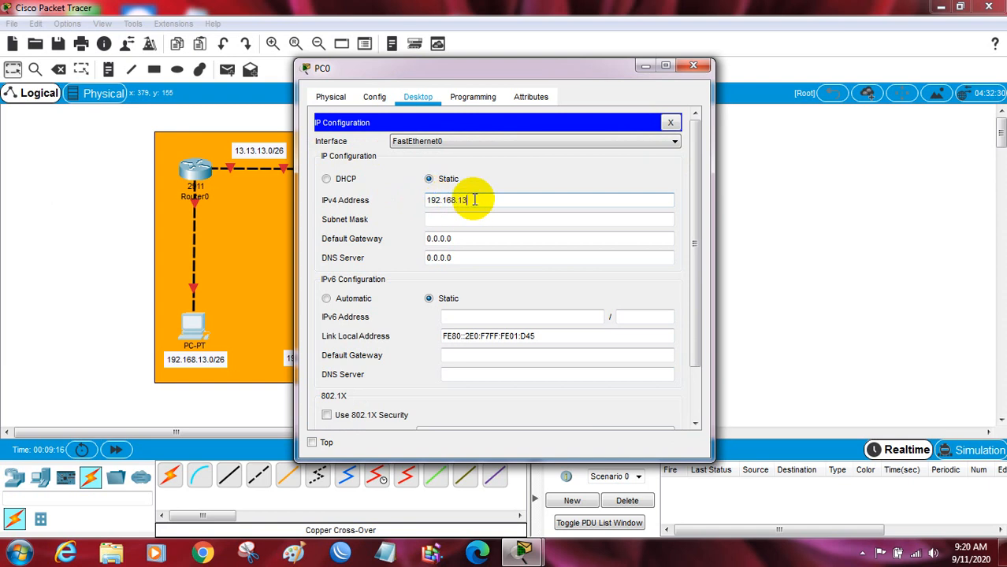
type(".2")
left_click_drag(471, 200, 425, 200)
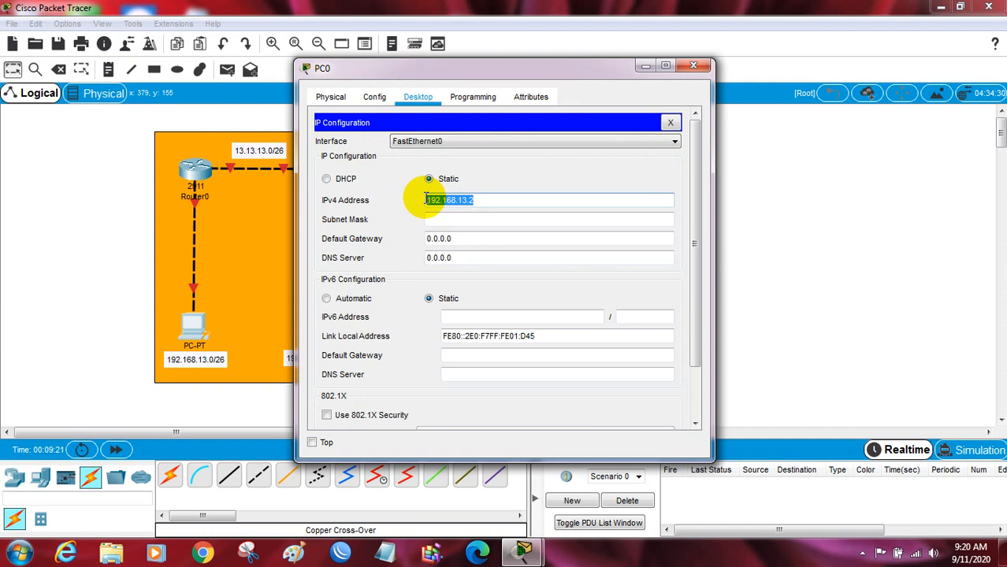
Step: Set PC0's subnet mask to 255.255.255.192 and default gateway to 192.168.13.1, and minimize its window
left_click(441, 218)
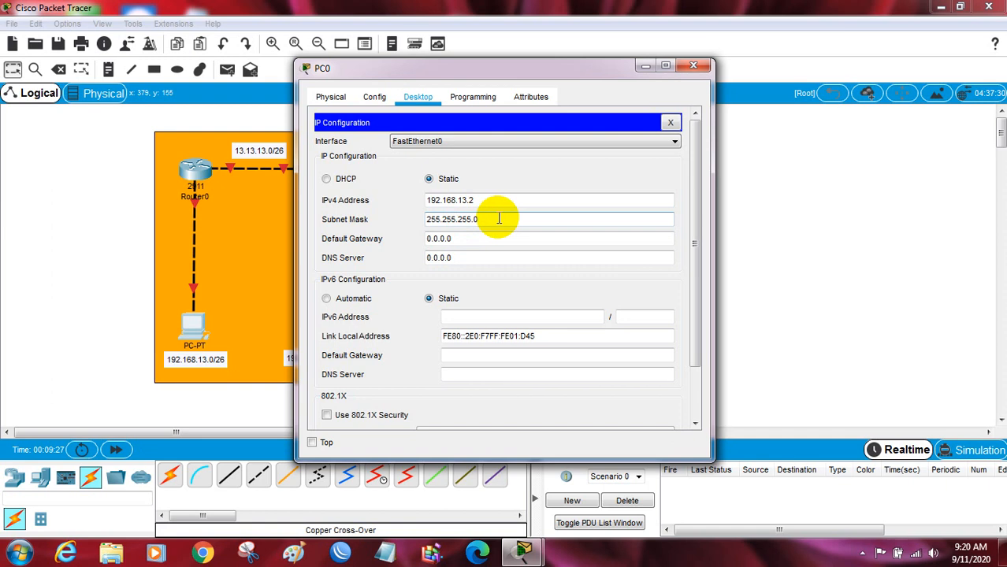
key("BackSpace")
type("192")
left_click(473, 238)
double_click(443, 232)
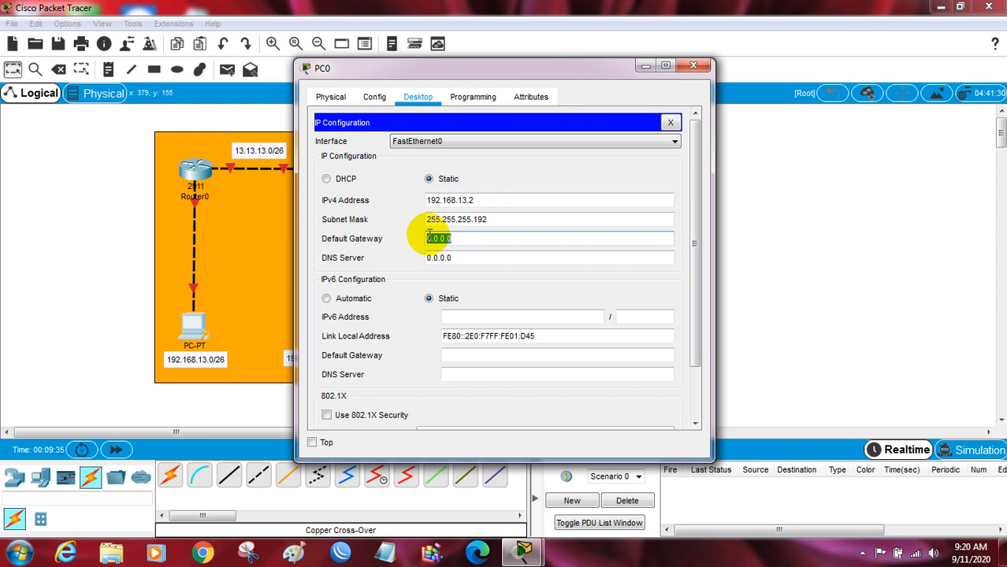
type("192.168.13.1")
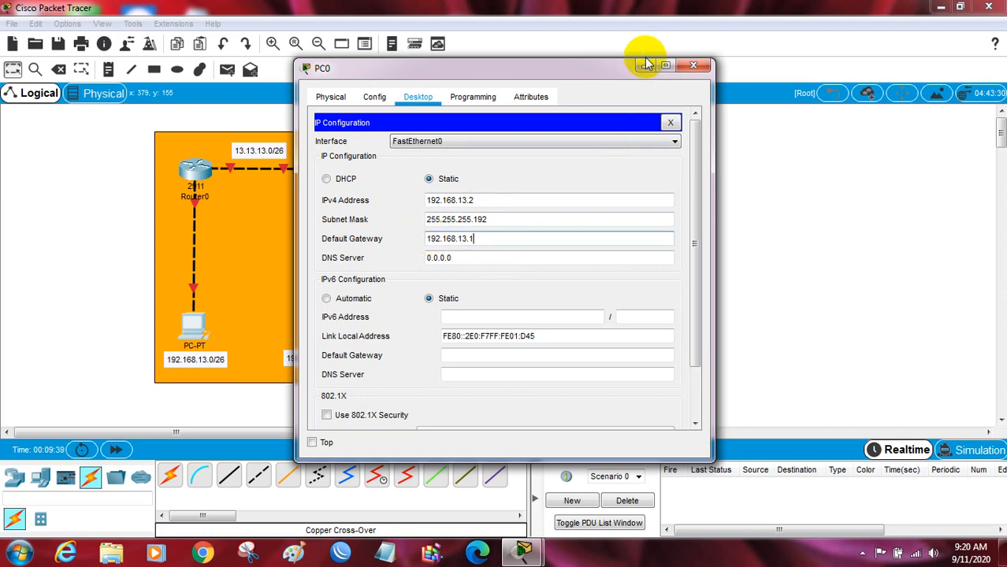
left_click(646, 65)
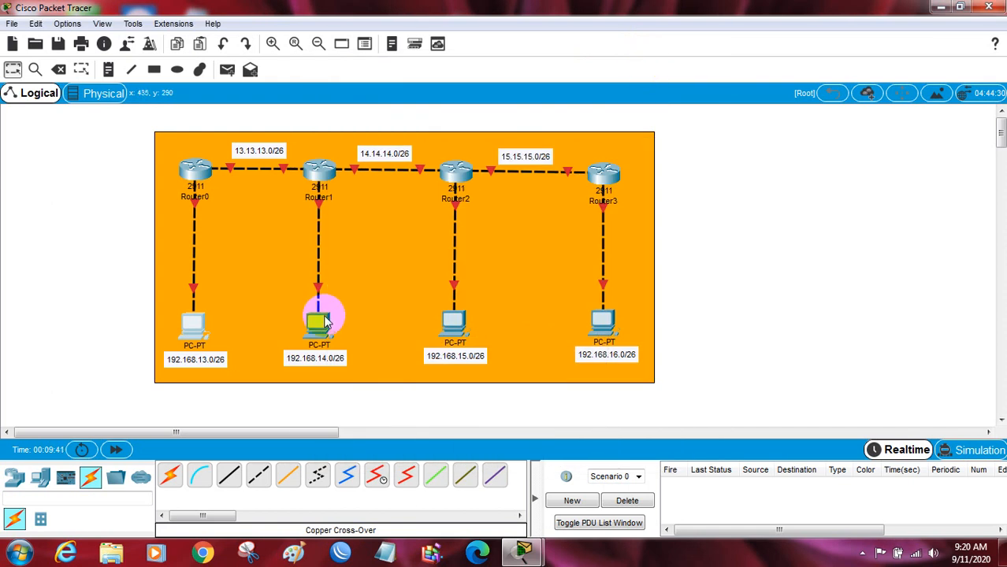
Step: Open PC1's IP configuration and set its static IPv4 address to 192.168.14.2
left_click(319, 323)
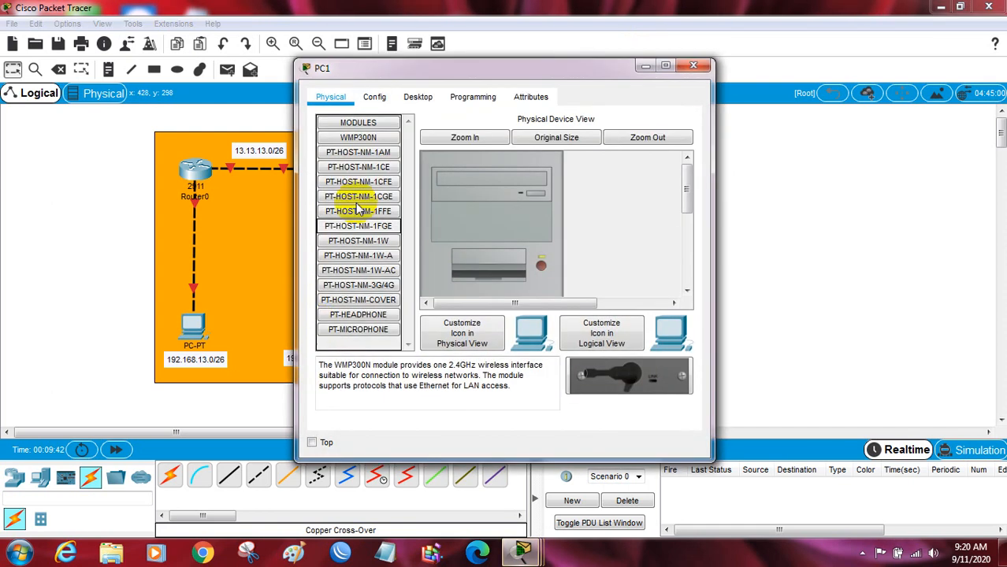
left_click(414, 98)
left_click(383, 144)
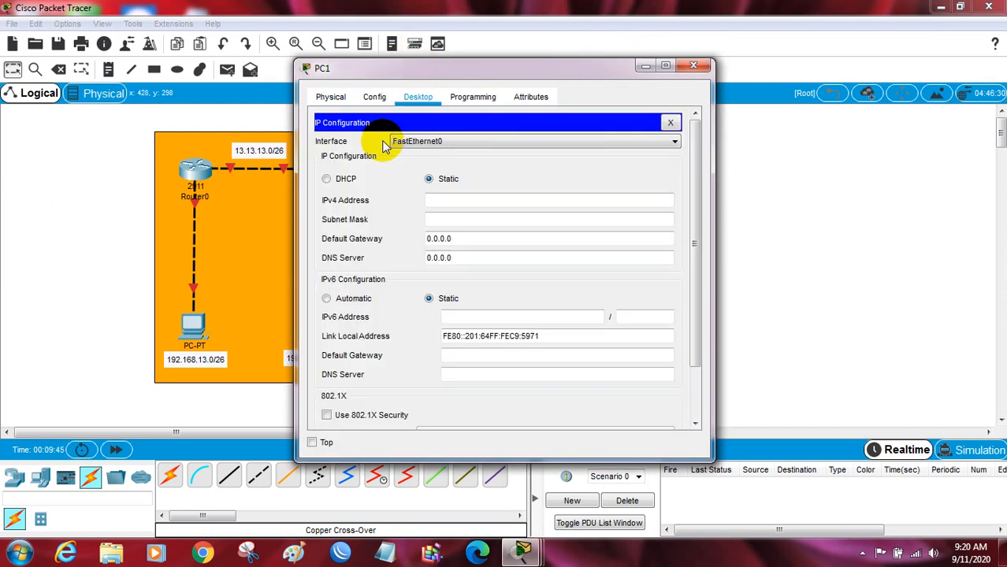
left_click(430, 200)
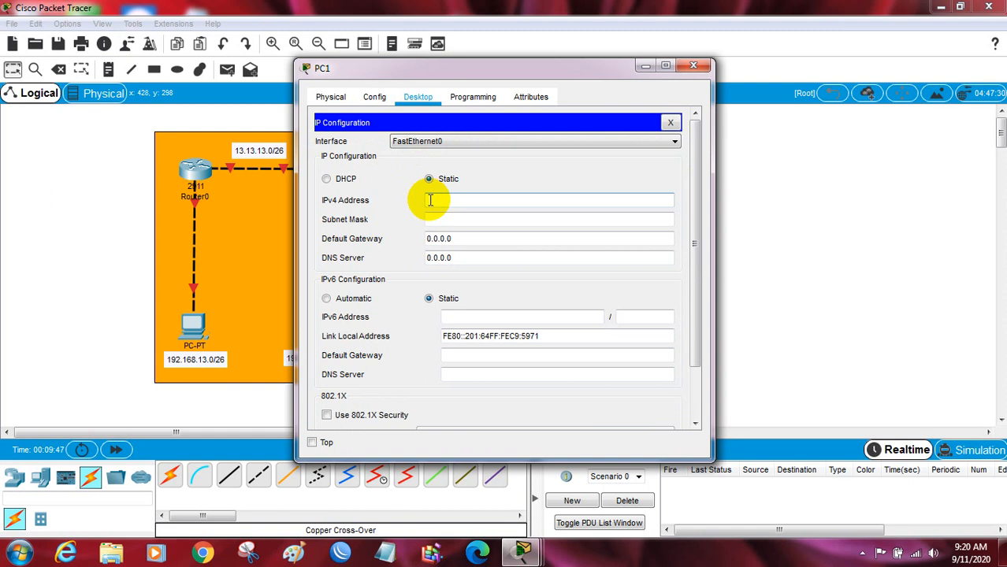
type("192.168.13.2")
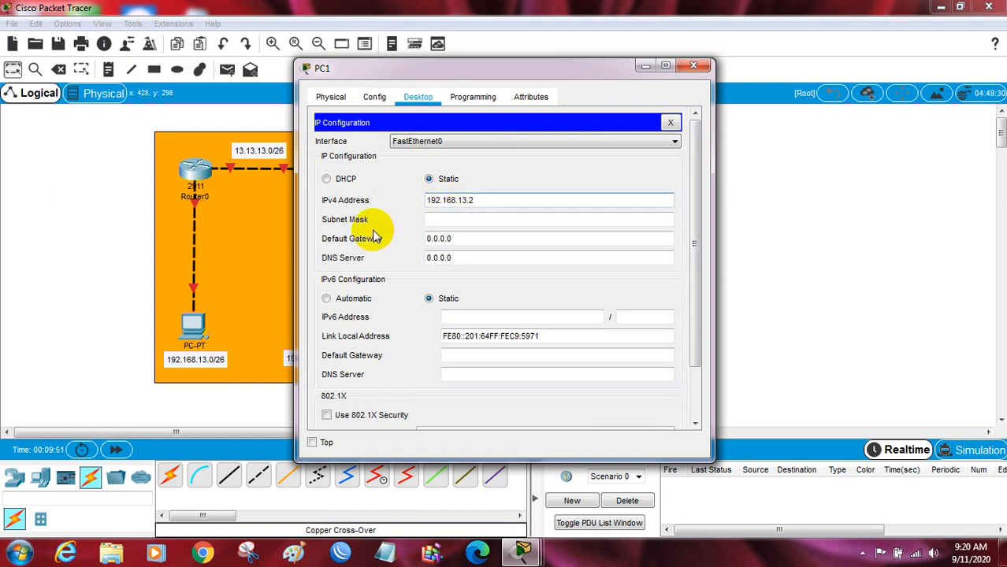
key("BackSpace")
type("4")
Step: Set PC1's subnet mask to 255.255.255.192 and default gateway to 192.168.14.1, and minimize its window
left_click(455, 220)
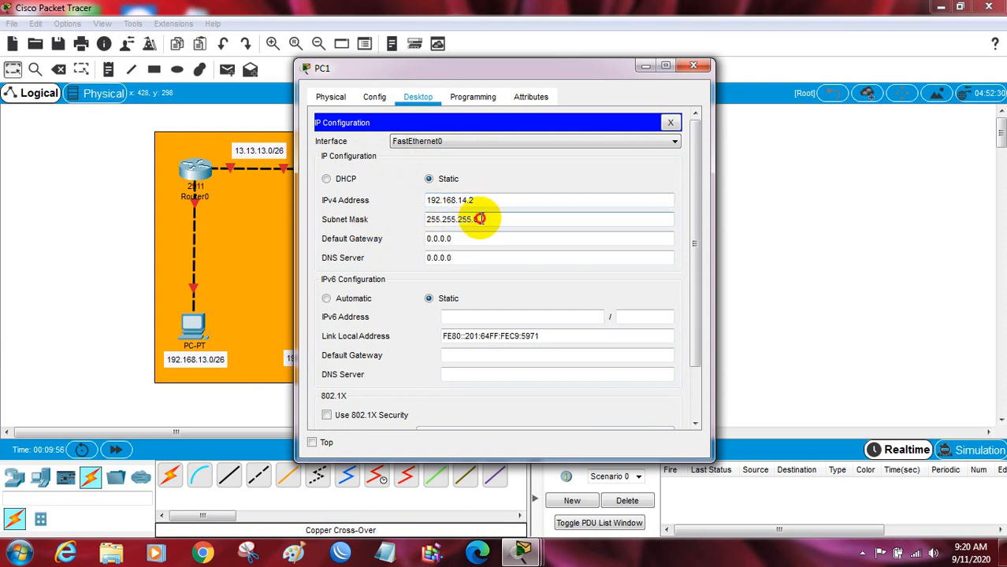
key("BackSpace")
type("192")
left_click(482, 238)
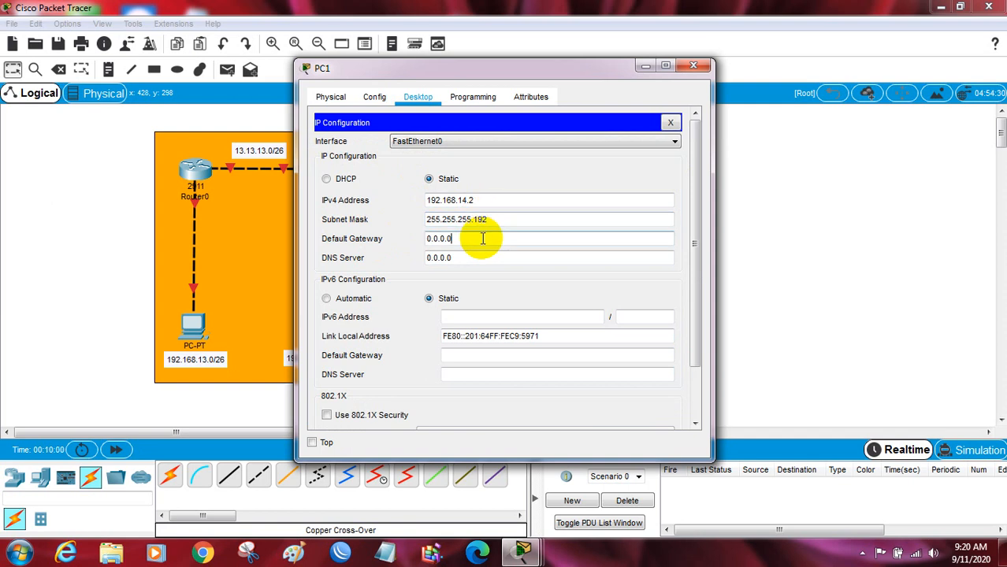
triple_click(483, 239)
type("192.168.13.2")
key("BackSpace")
type("1")
key("BackSpace")
type("4")
left_click(482, 238)
left_click(640, 66)
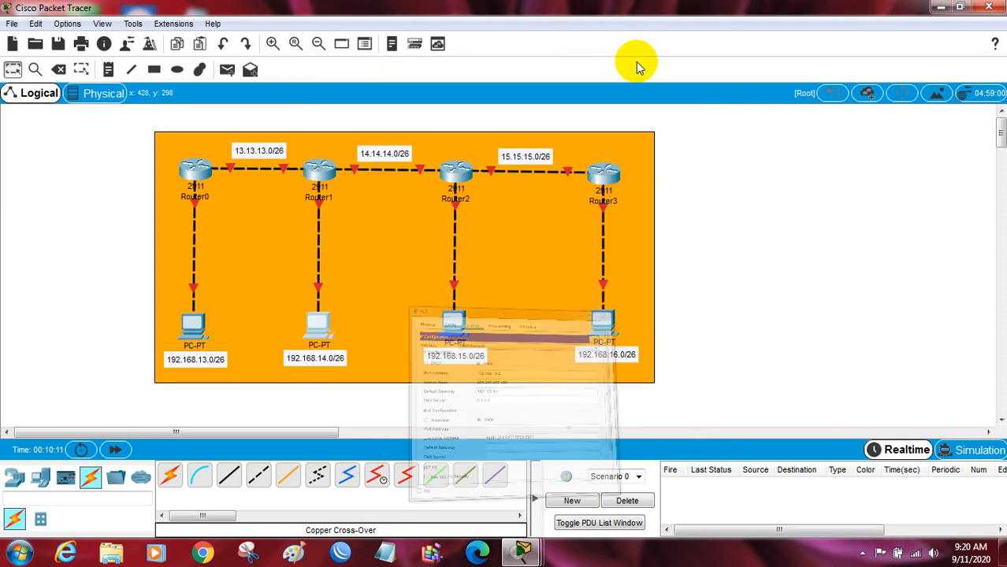
Step: Open PC2's IP configuration and set its static IPv4 address to 192.168.15.2
left_click(462, 323)
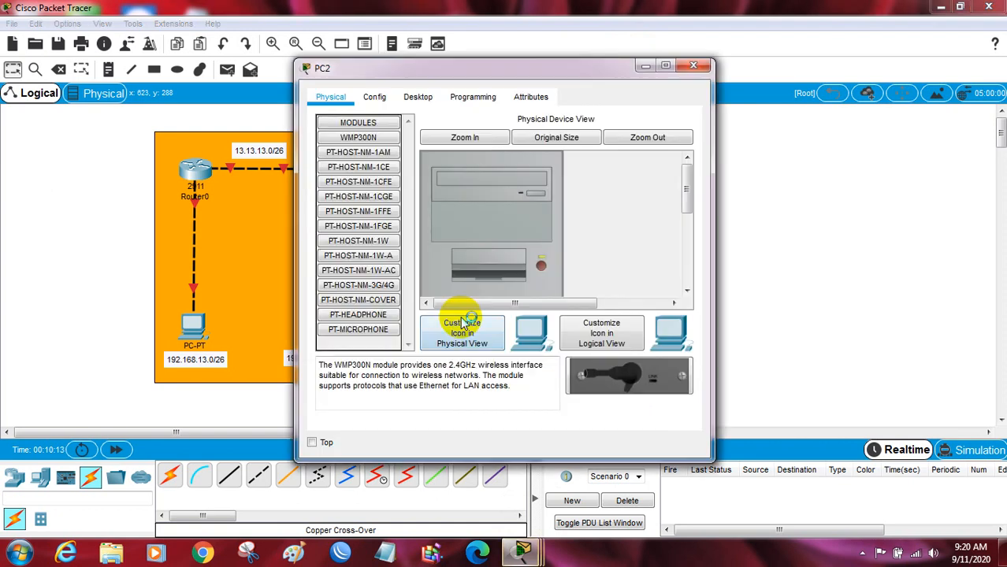
left_click(431, 107)
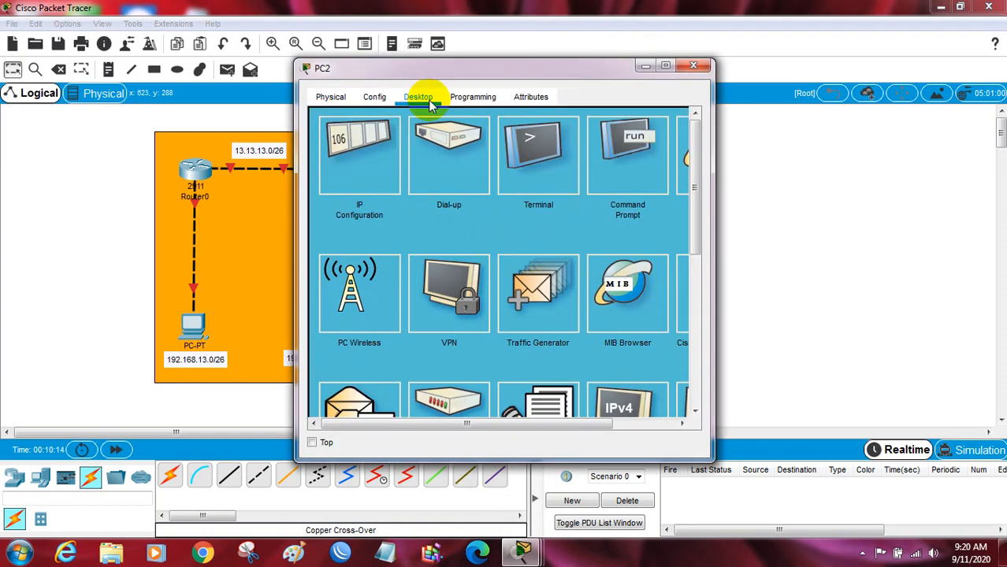
left_click(351, 172)
left_click(435, 201)
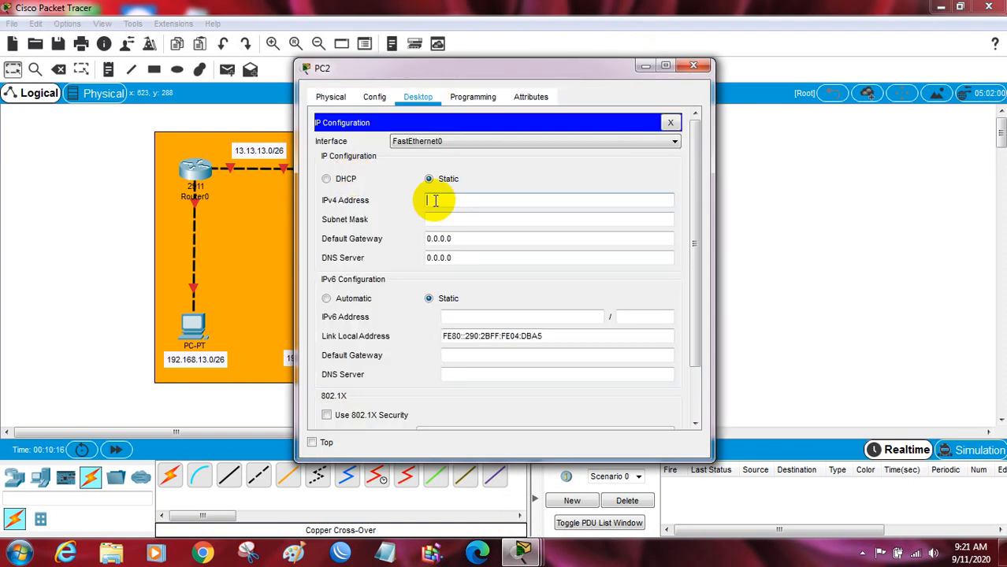
type("192.168.13.2")
key("Left")
key("BackSpace")
type("5.")
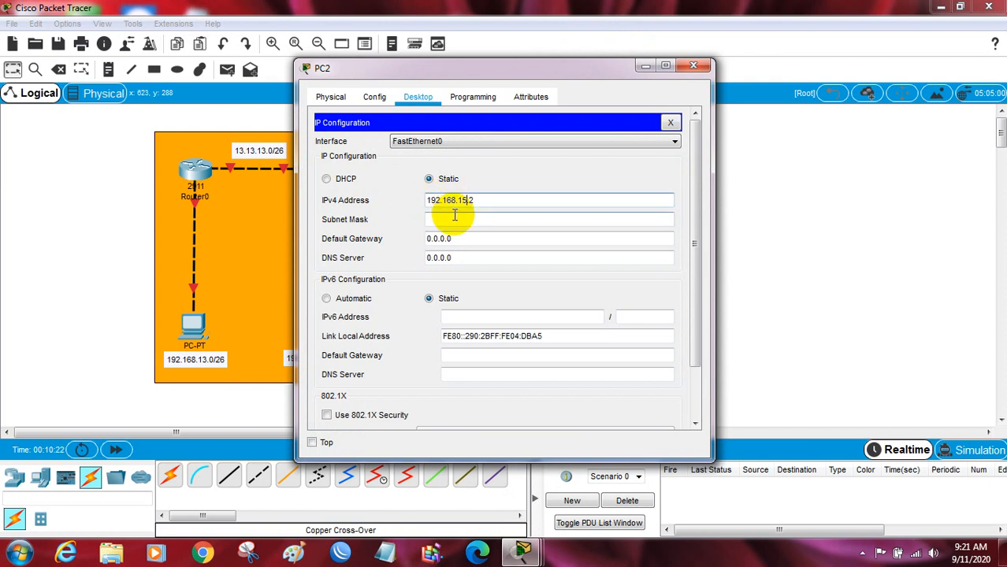
Step: Set PC2's subnet mask to 255.255.255.192
left_click(454, 217)
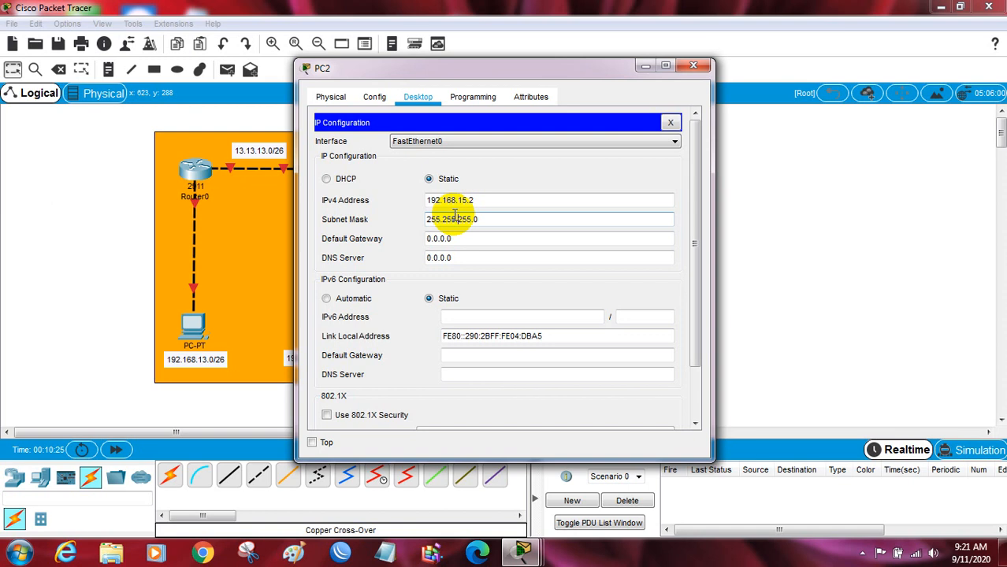
key("End")
key("BackSpace")
type("192")
Step: Set PC2's default gateway to 192.168.15.1 and minimize its window
left_click(467, 241)
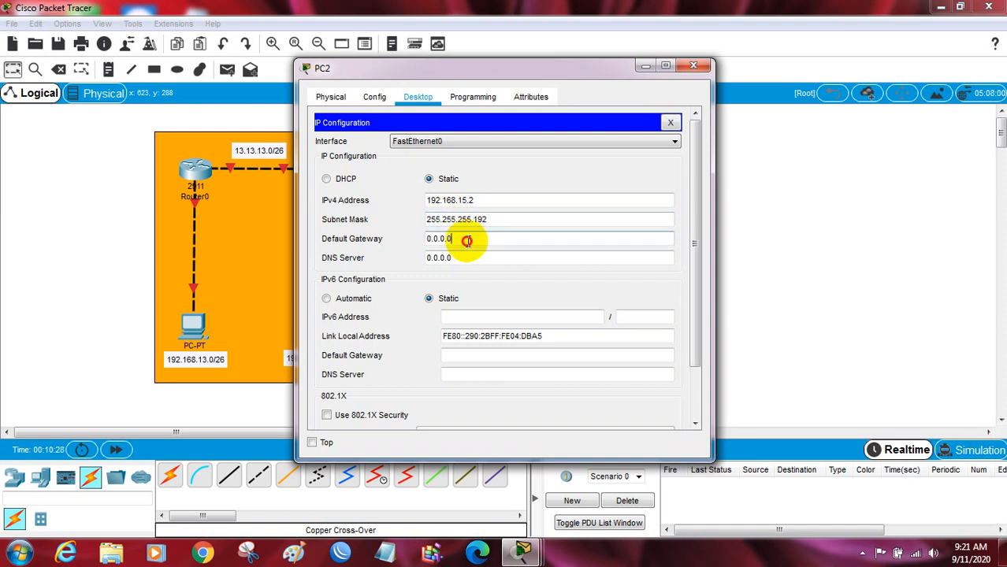
key("ctrl+a")
type("192.168.13.2")
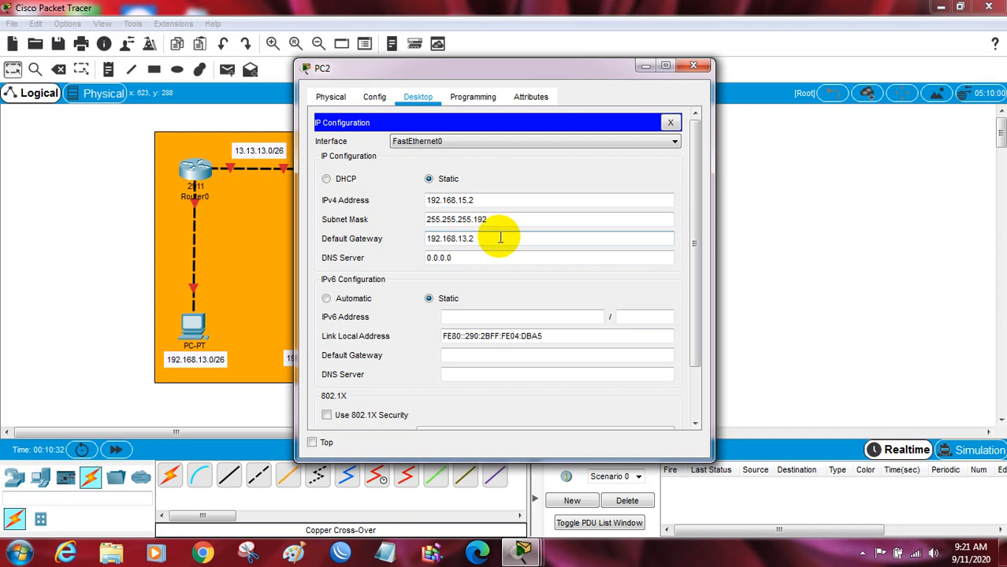
key("BackSpace")
type("1")
key("BackSpace")
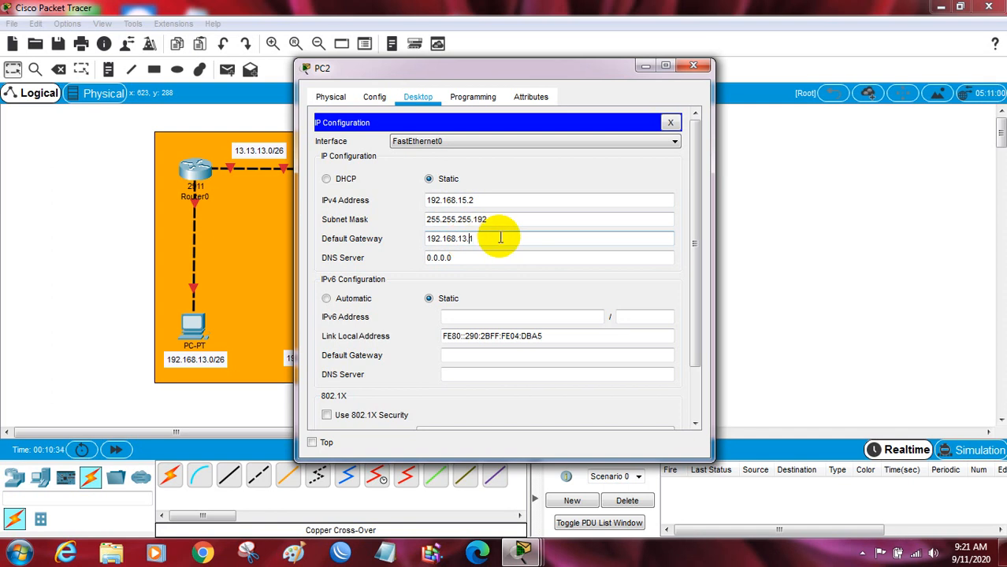
key("BackSpace")
type("5")
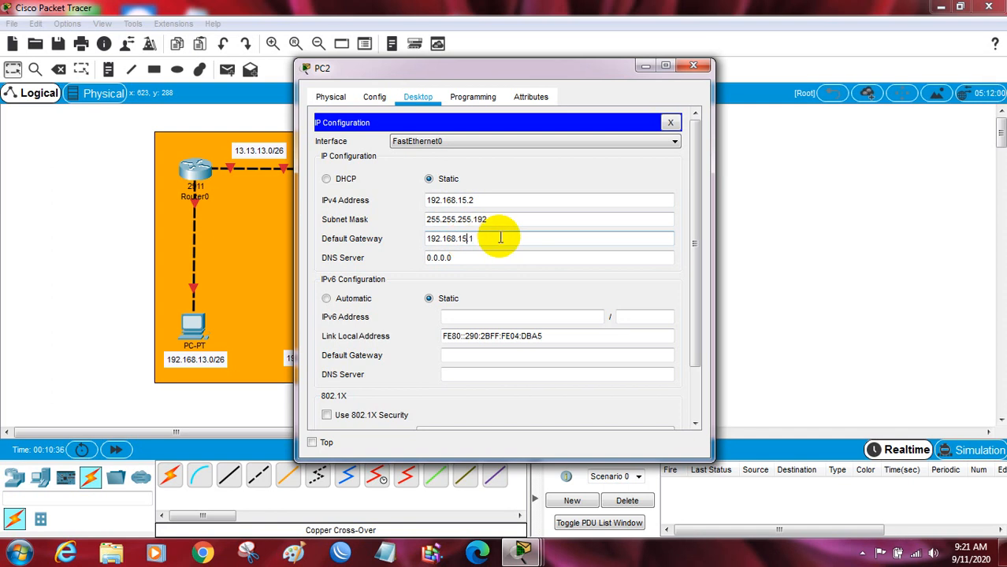
left_click(499, 238)
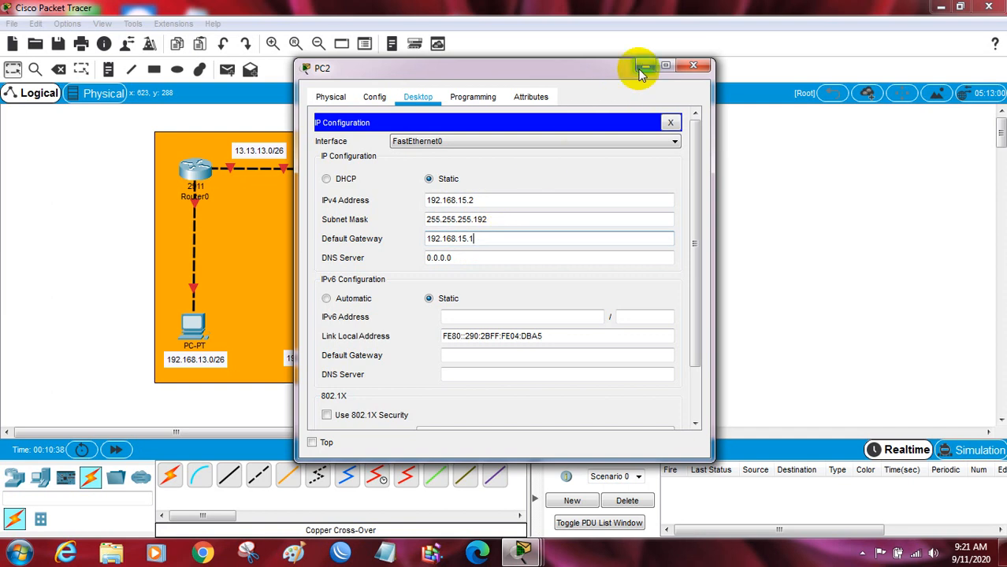
left_click(644, 67)
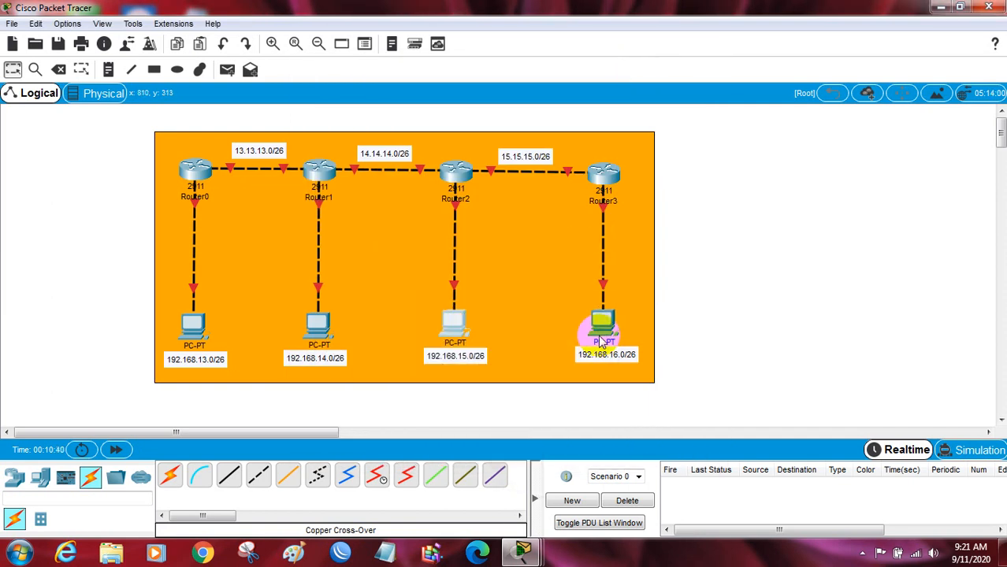
Step: Open PC3's IP configuration and set its static IPv4 address to 192.168.16.2
left_click(602, 335)
left_click(418, 96)
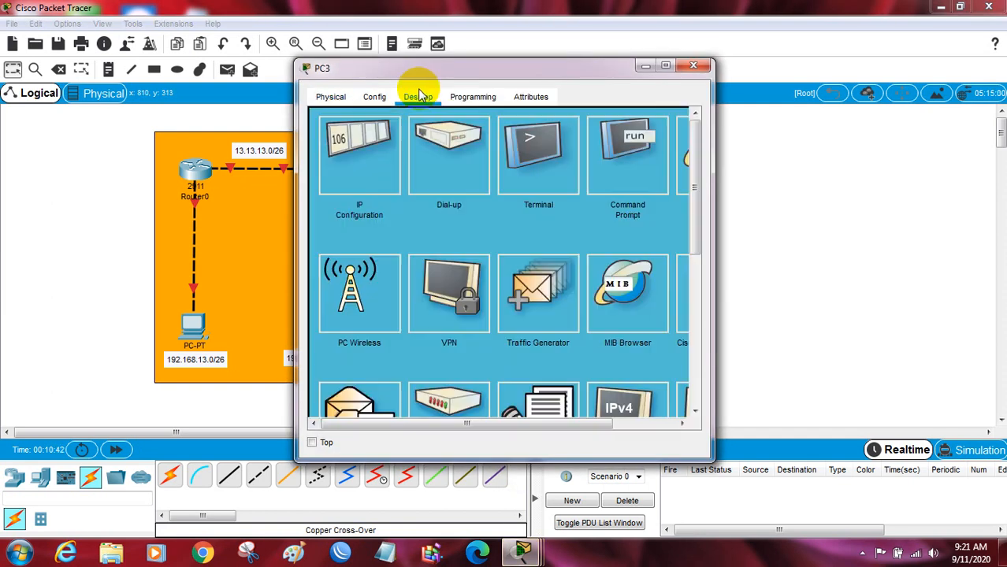
left_click(382, 152)
left_click(457, 200)
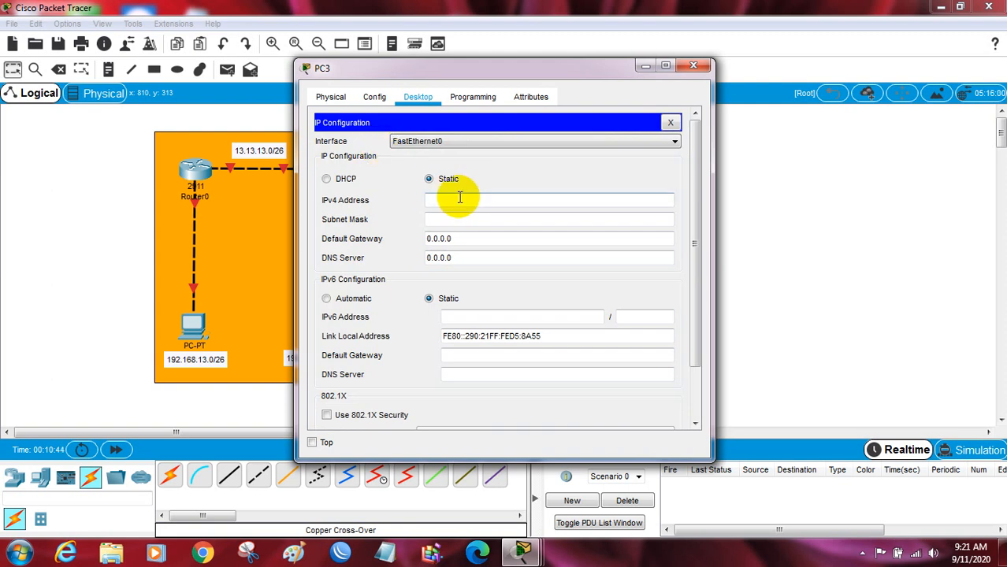
type("192.168.13.2")
key("Left")
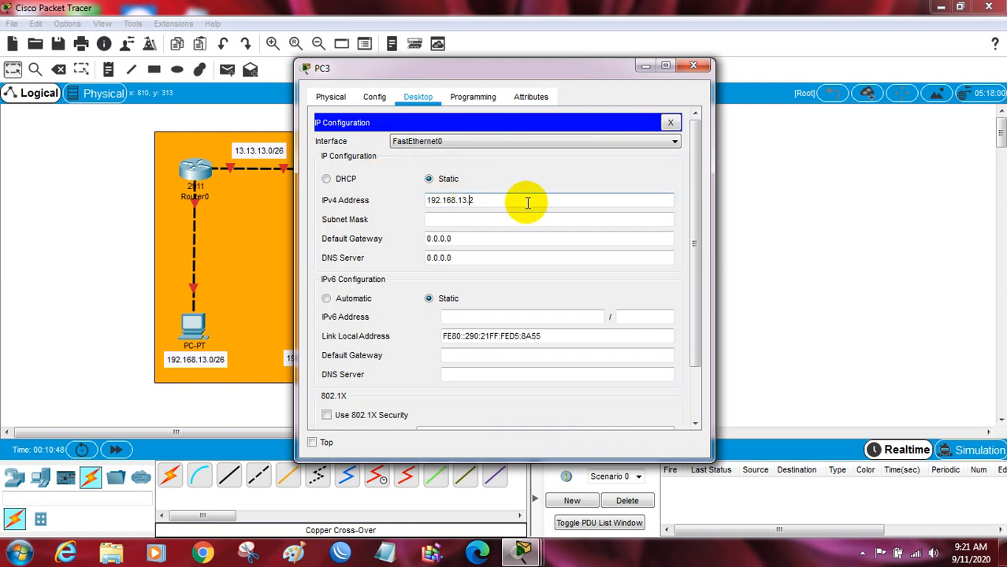
key("BackSpace")
type("6")
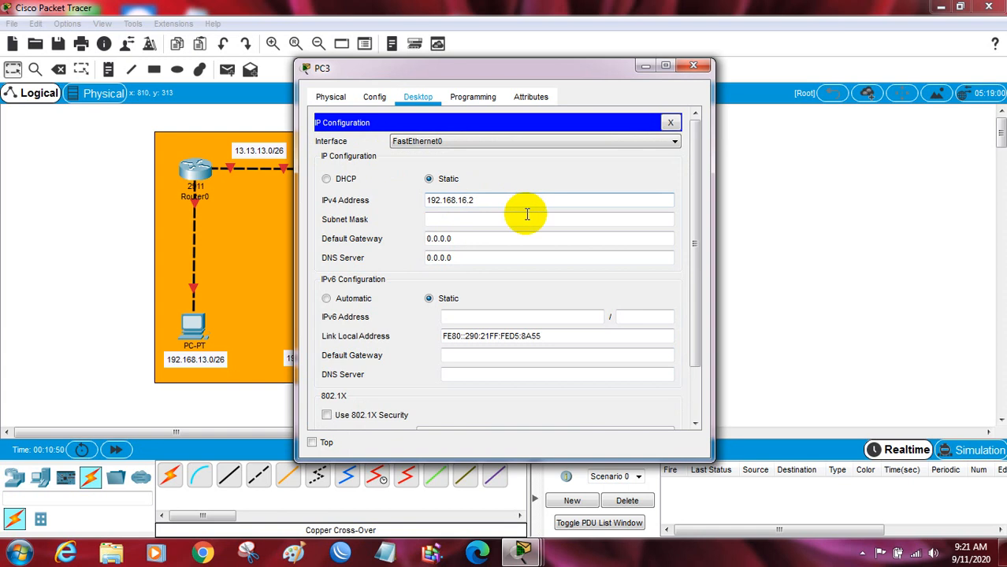
Step: Set PC3's subnet mask to 255.255.255.192 and default gateway to 192.168.16.1, and minimize its window
left_click(527, 219)
key("BackSpace")
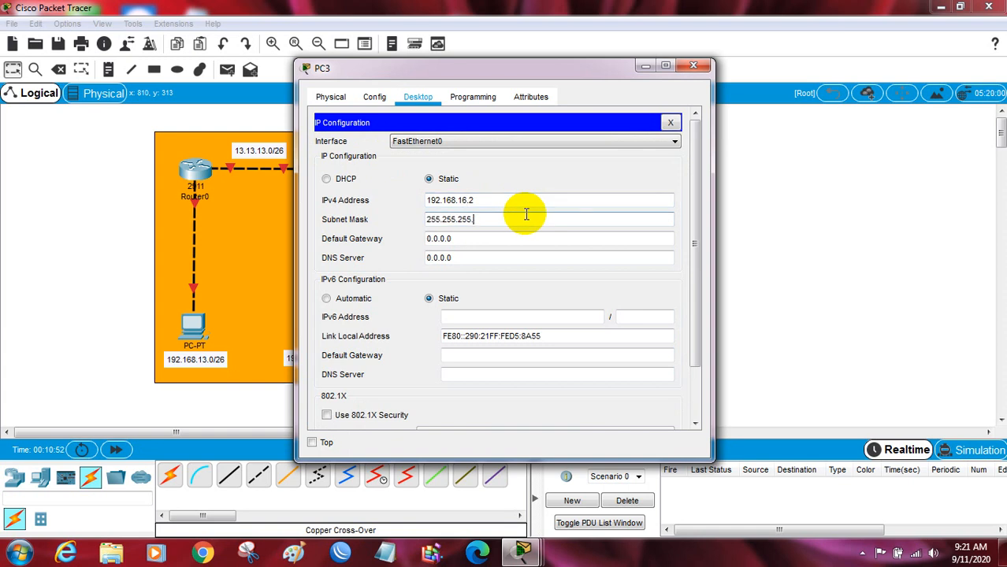
type("192")
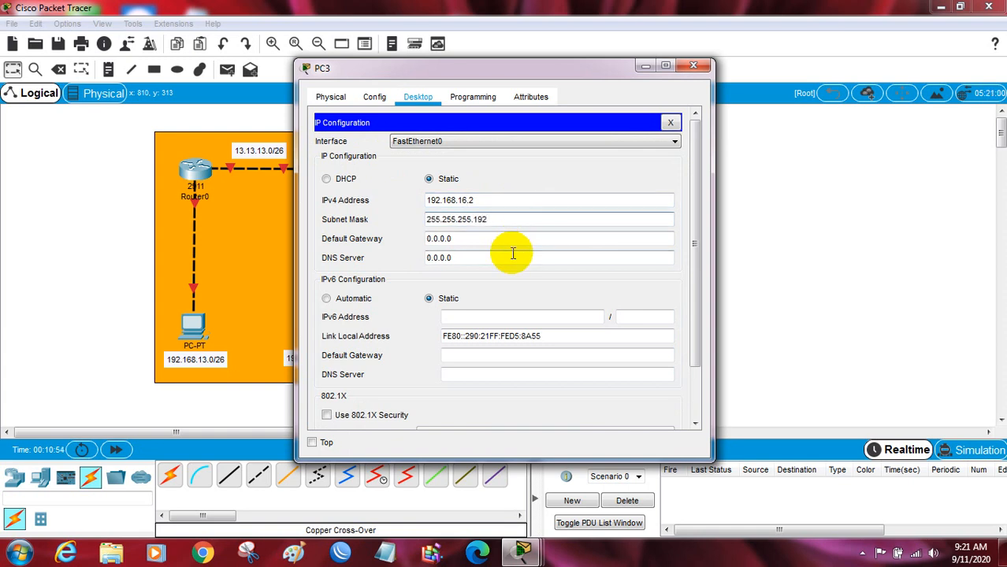
left_click(513, 240)
double_click(512, 239)
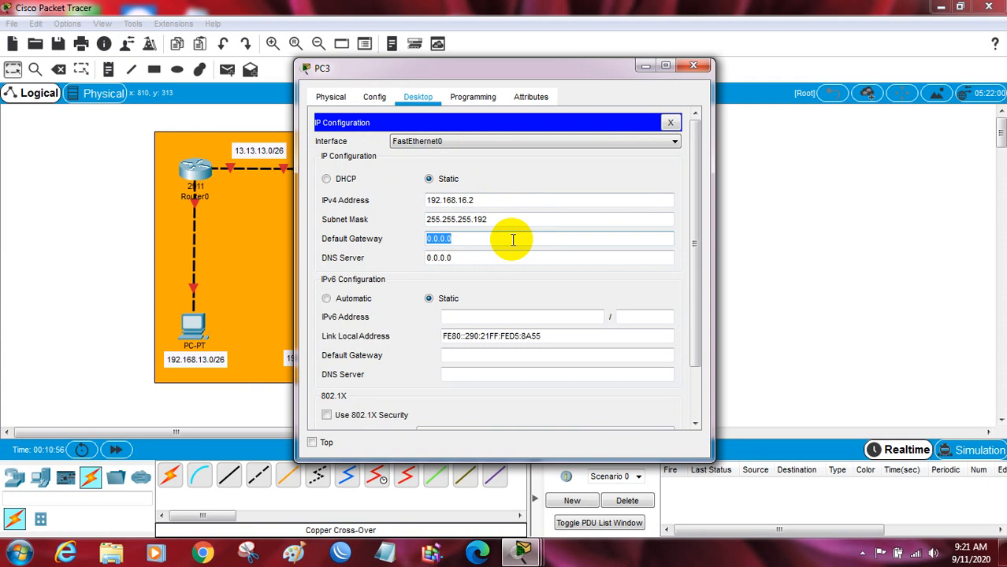
type("192.168.13.2")
key("BackSpace")
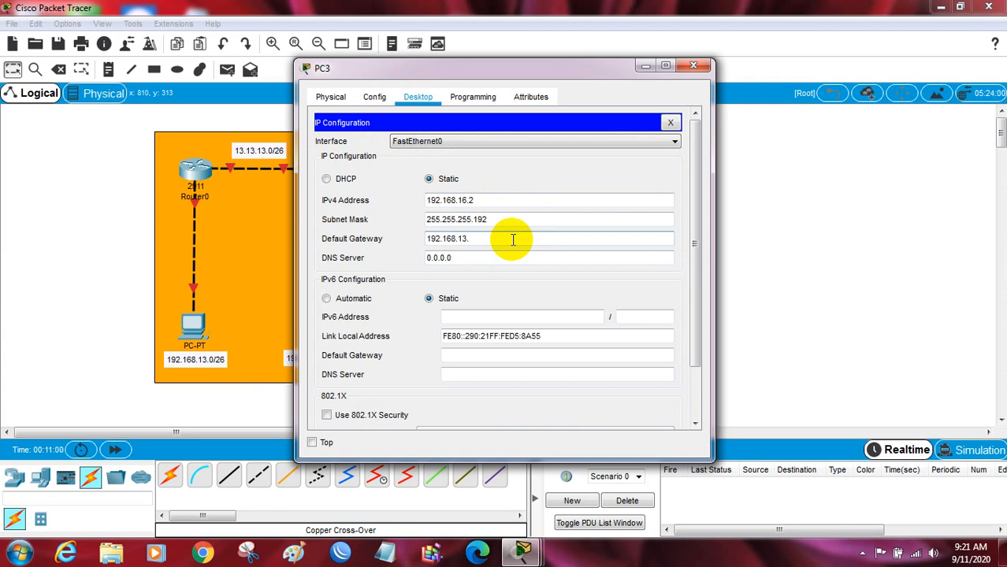
key("BackSpace")
key("BackSpace")
type("6.1")
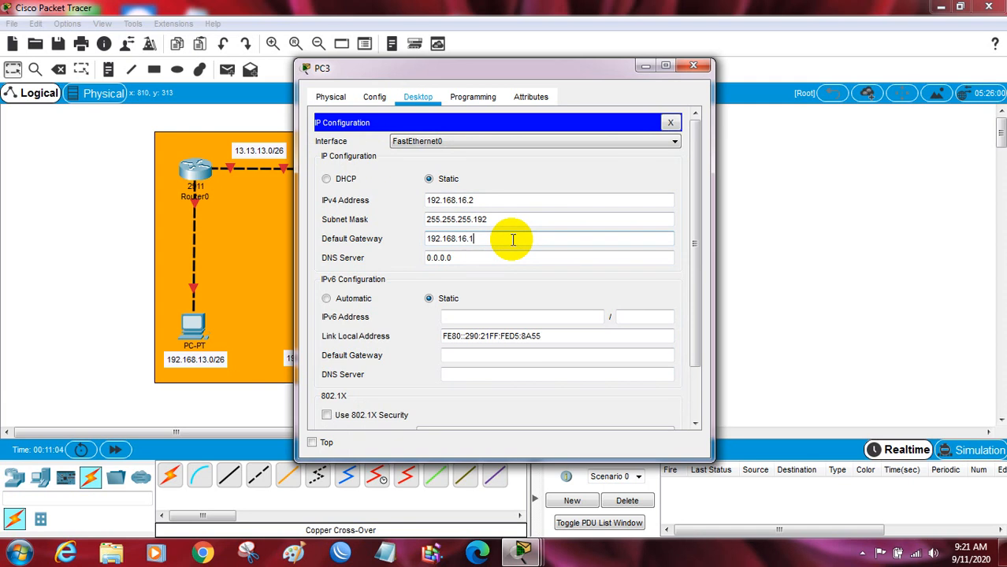
left_click(653, 70)
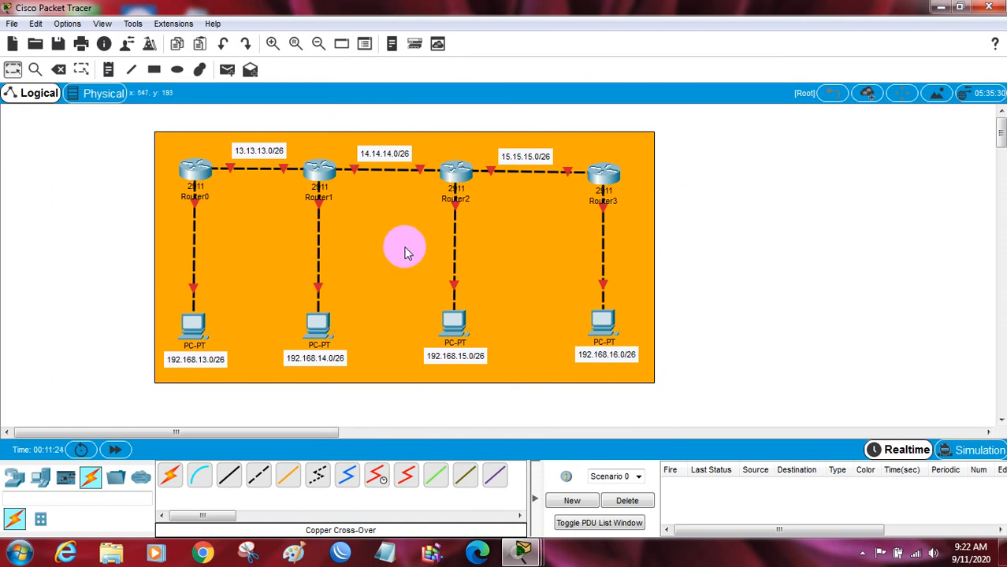
Step: Open Router0's command line, answer no to the initial configuration dialog and start the console session
left_click(201, 160)
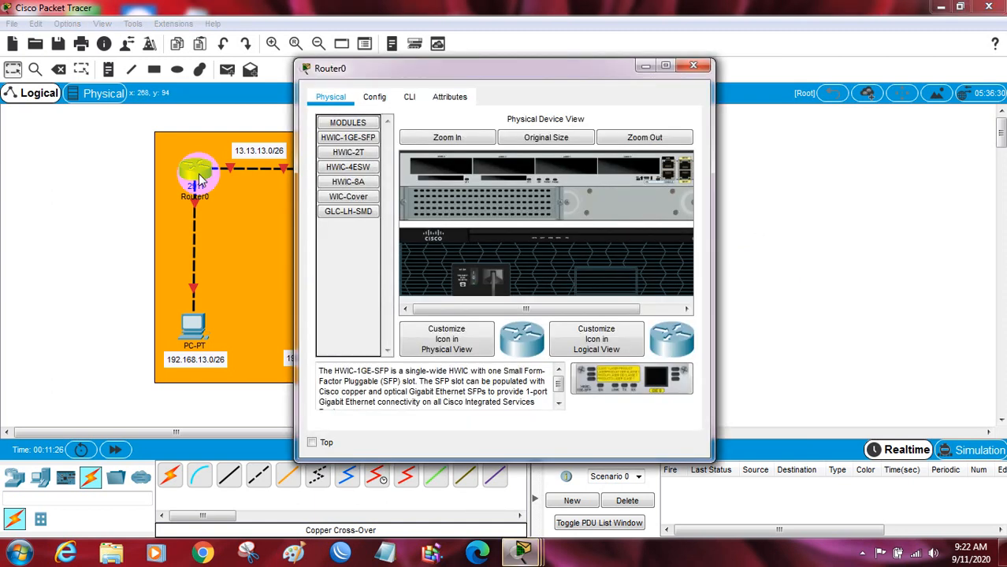
left_click(411, 97)
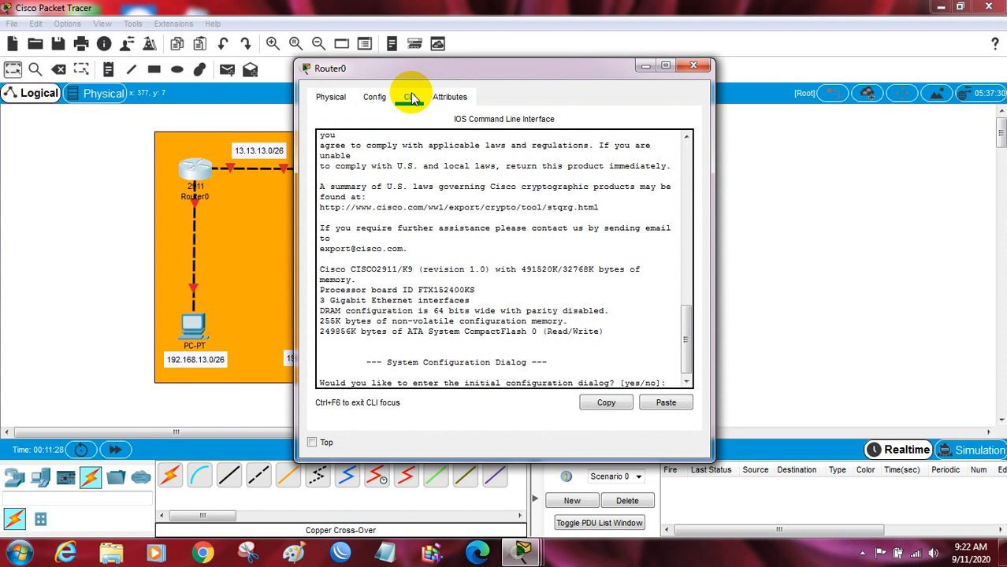
left_click(666, 384)
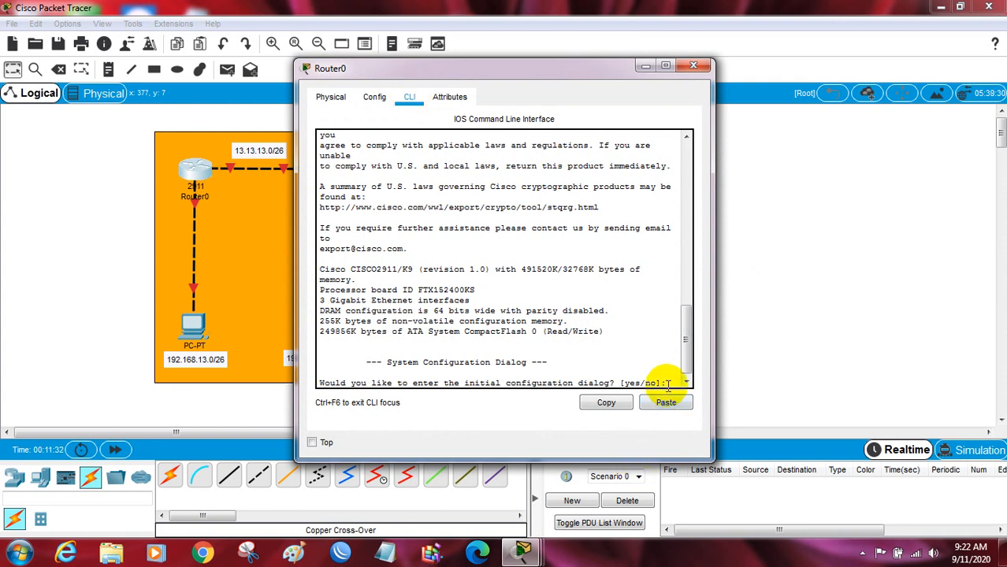
type("no")
key("Return")
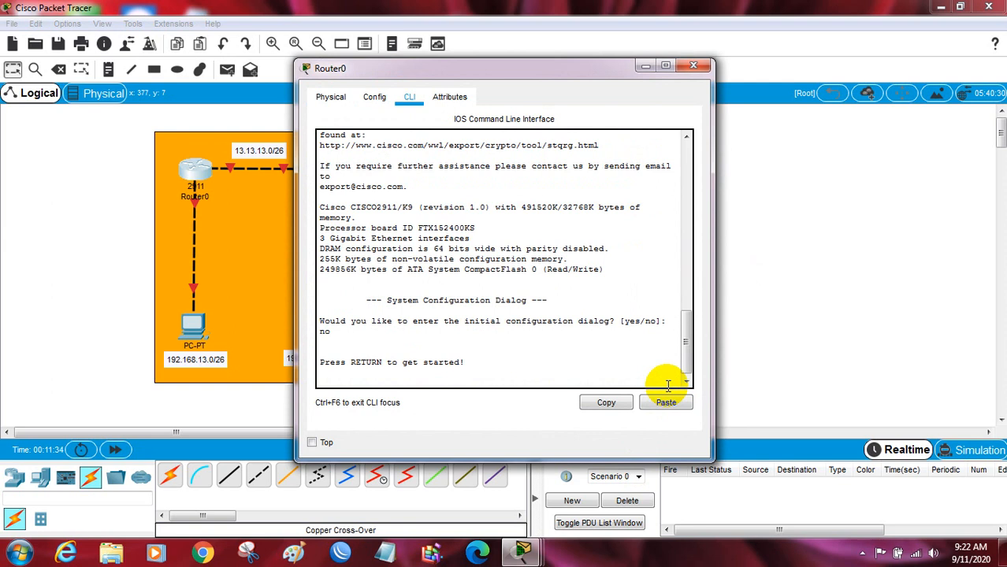
key("Return")
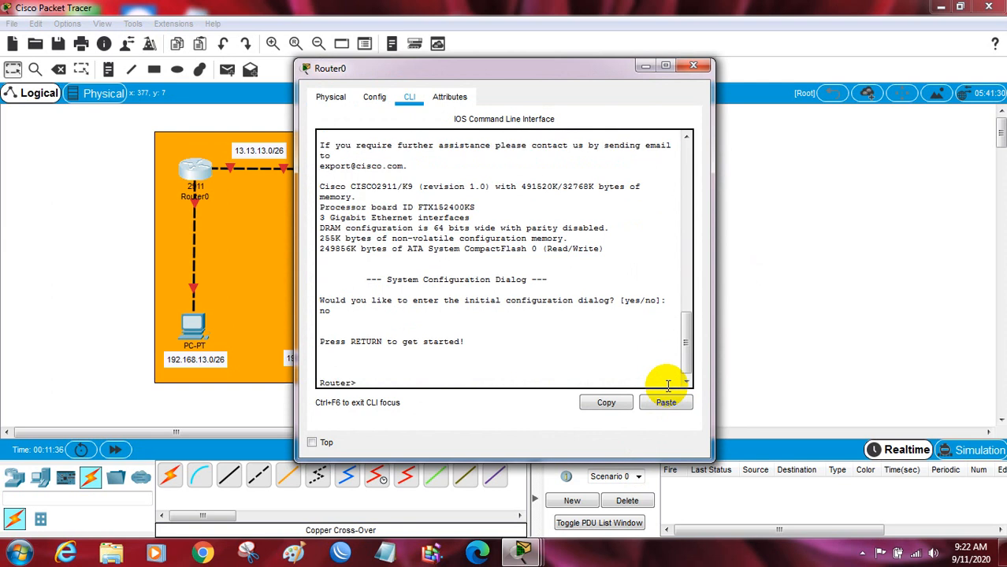
Step: Enter privileged mode on Router0 with "en" and global configuration mode with "conf t"
type("en")
key("Return")
type("cong")
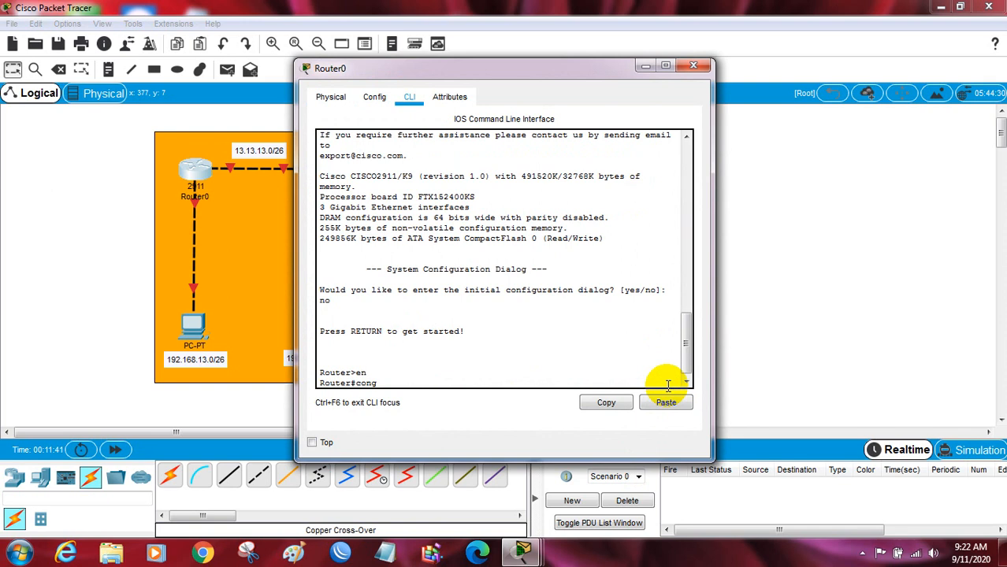
key("BackSpace")
type("f t")
key("Return")
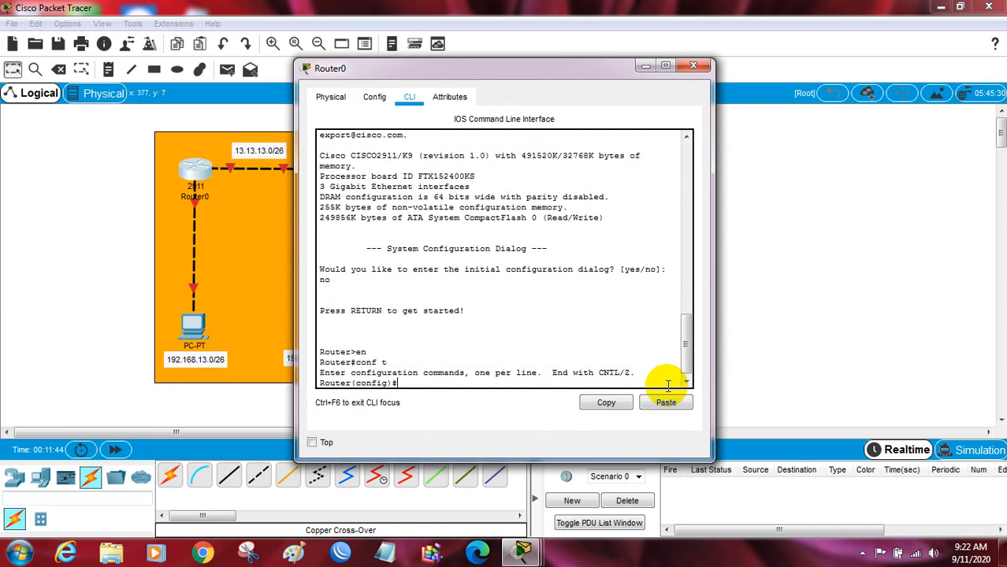
Step: Set Router0's hostname to R1
type("hos")
key("Tab")
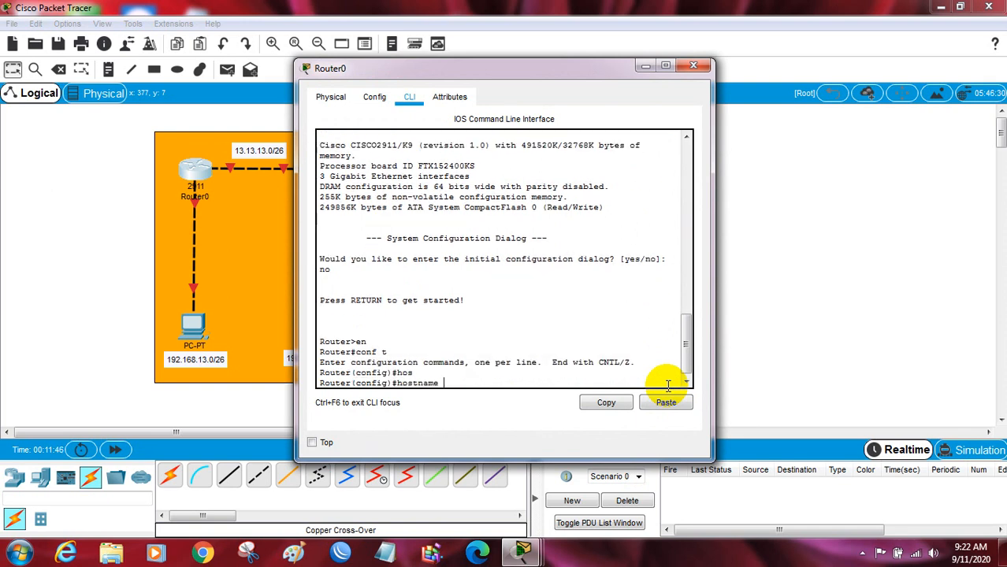
type("R1")
key("Return")
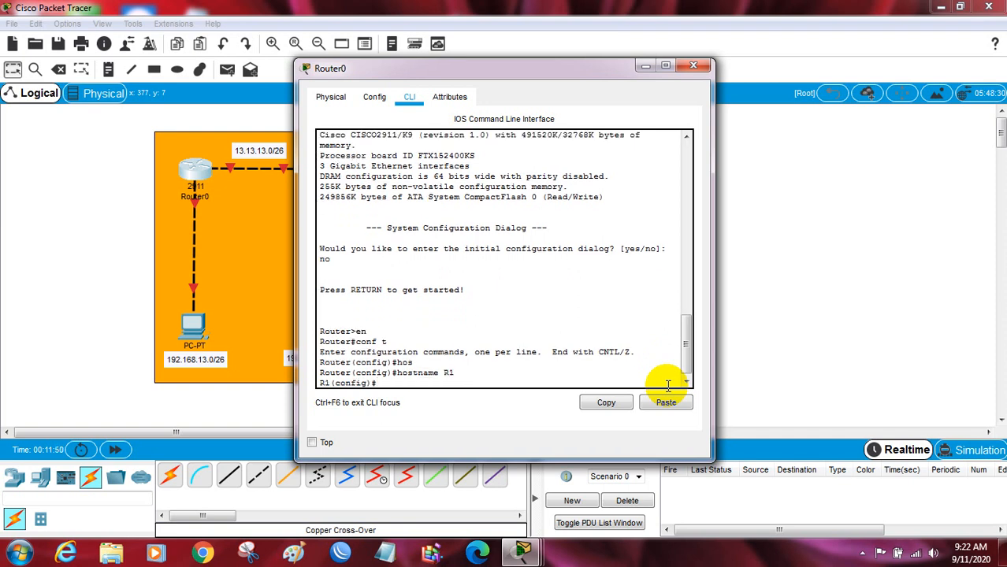
Step: Assign 13.13.13.1 with mask 255.255.255.192 to R1's interface g0/0 and enable the interface with "no sh"
type("int g0/0")
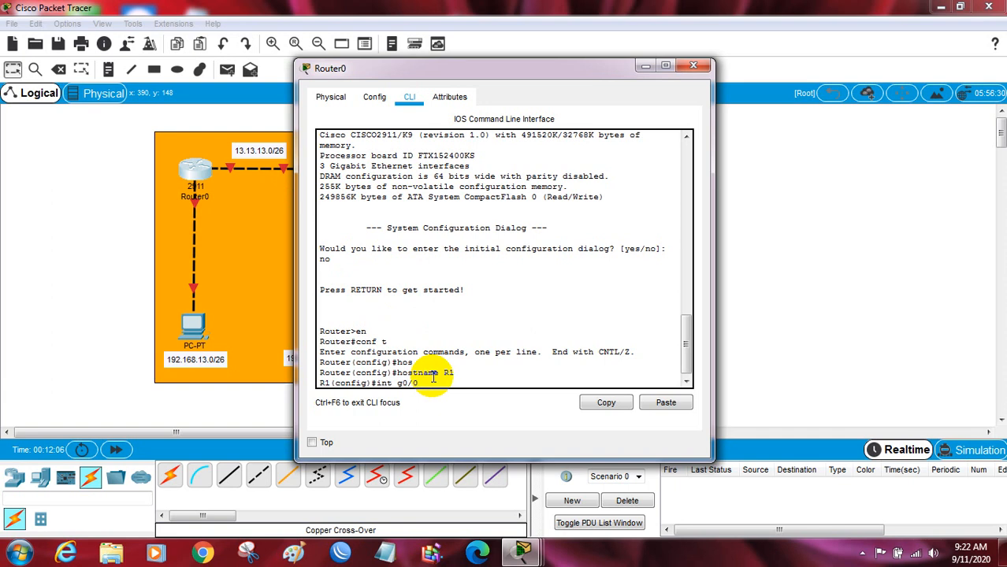
key("Return")
type("ip add")
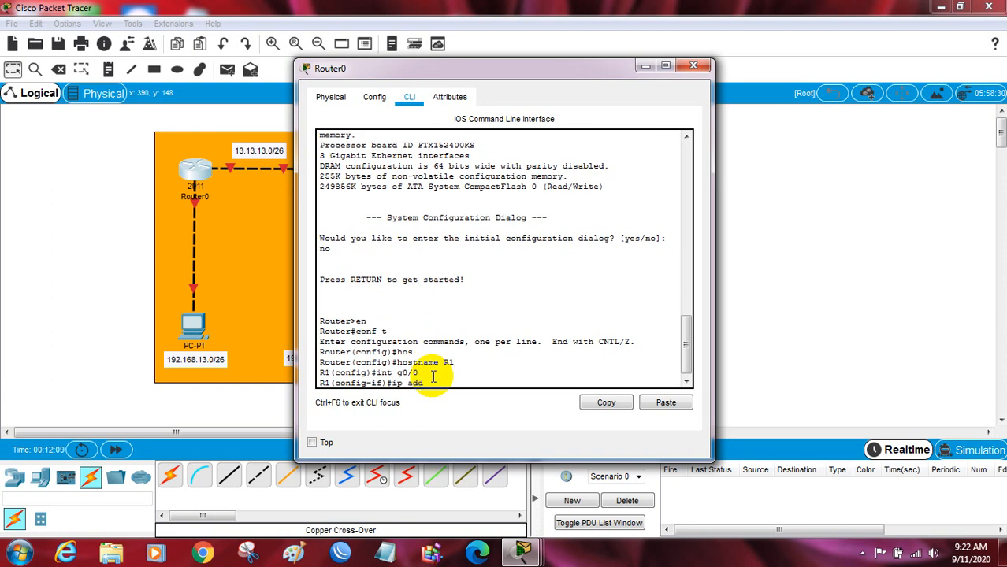
type(" 13.")
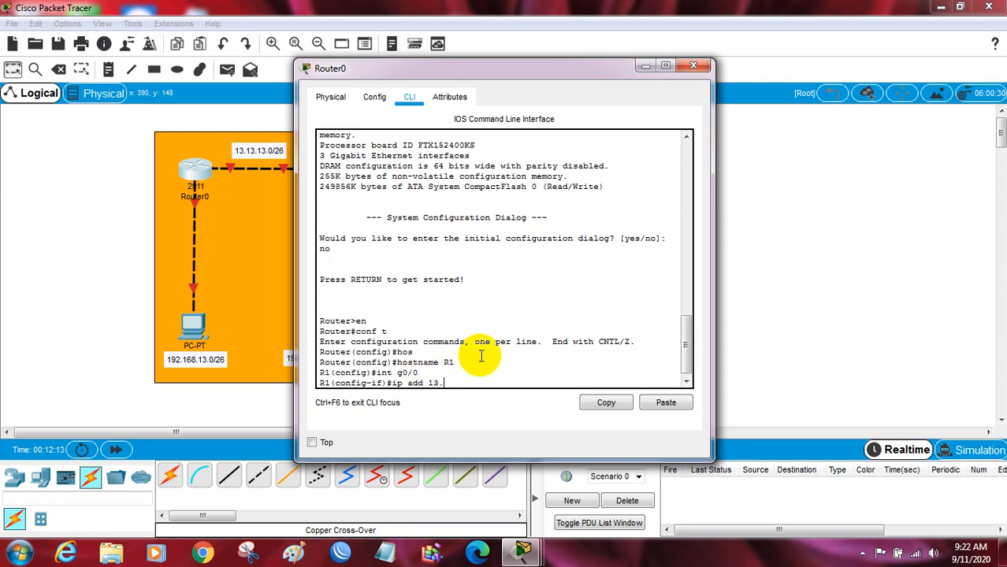
type("13.13.1 255.255.255.192")
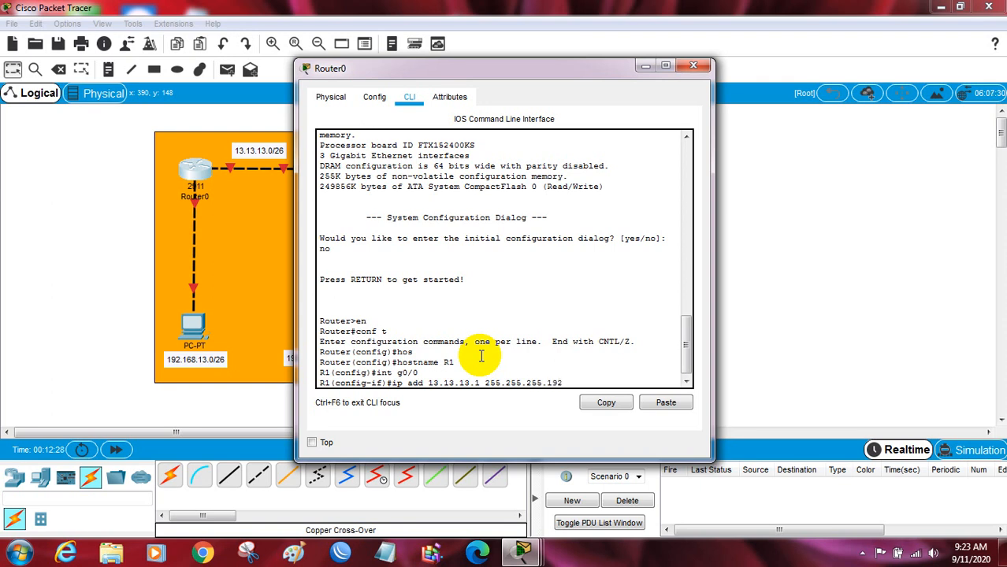
key("Return")
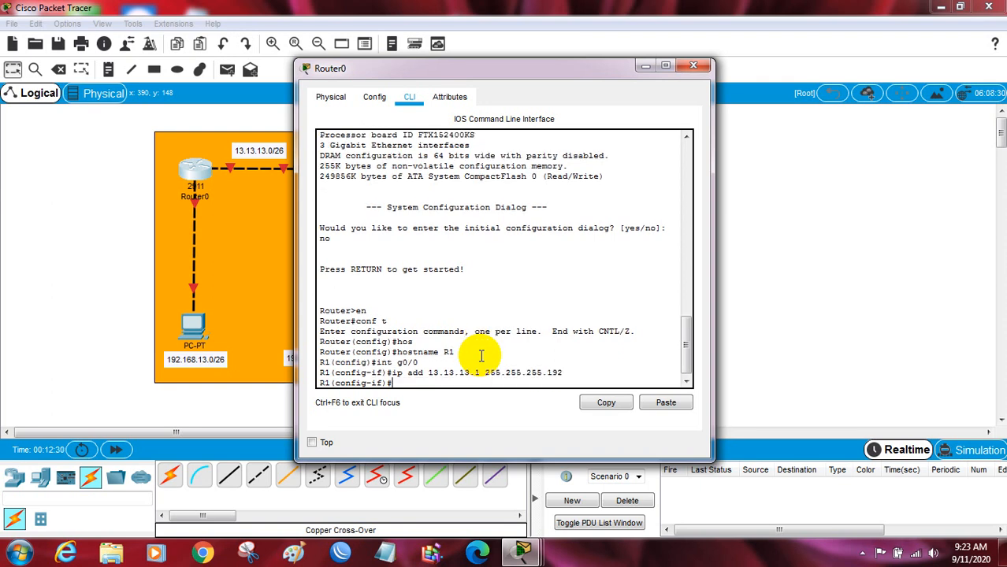
type("no sh")
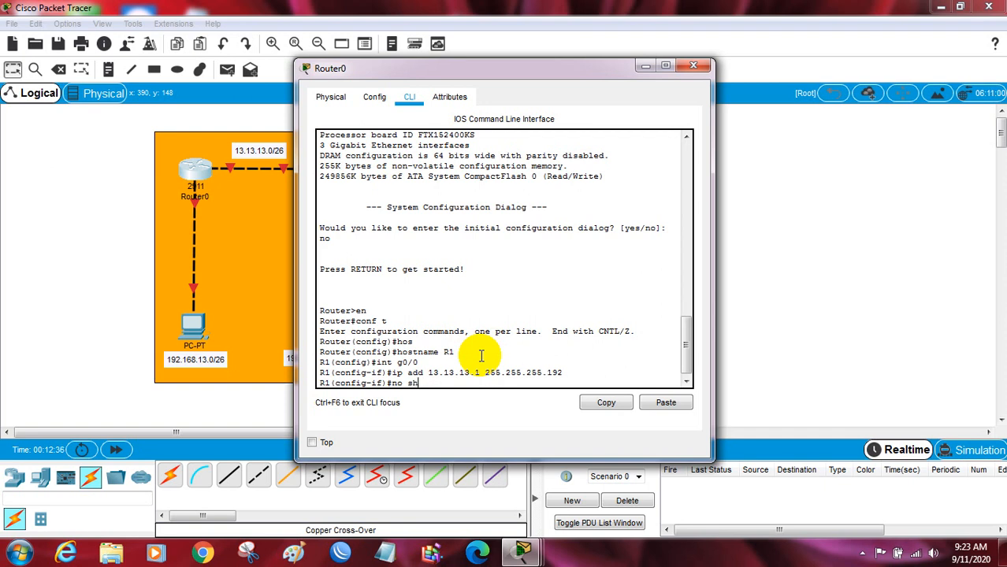
key("Return")
key("Return")
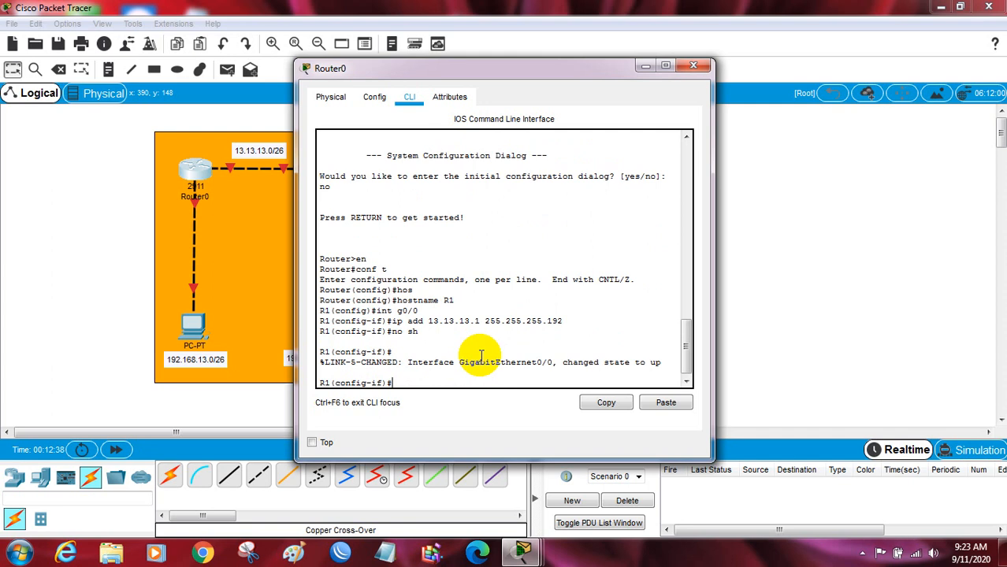
Step: Assign 192.168.13.1 with mask 255.255.255.192 to R1's interface g0/1
key("Up")
key("Up")
key("Up")
key("BackSpace")
type("1")
key("Return")
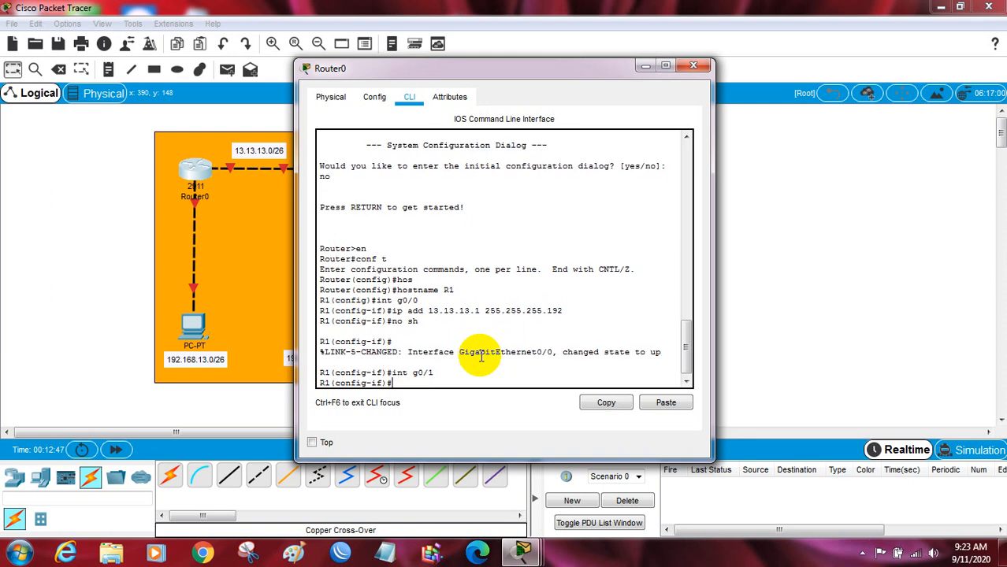
type("ip add 192.")
type("168.13.1 2")
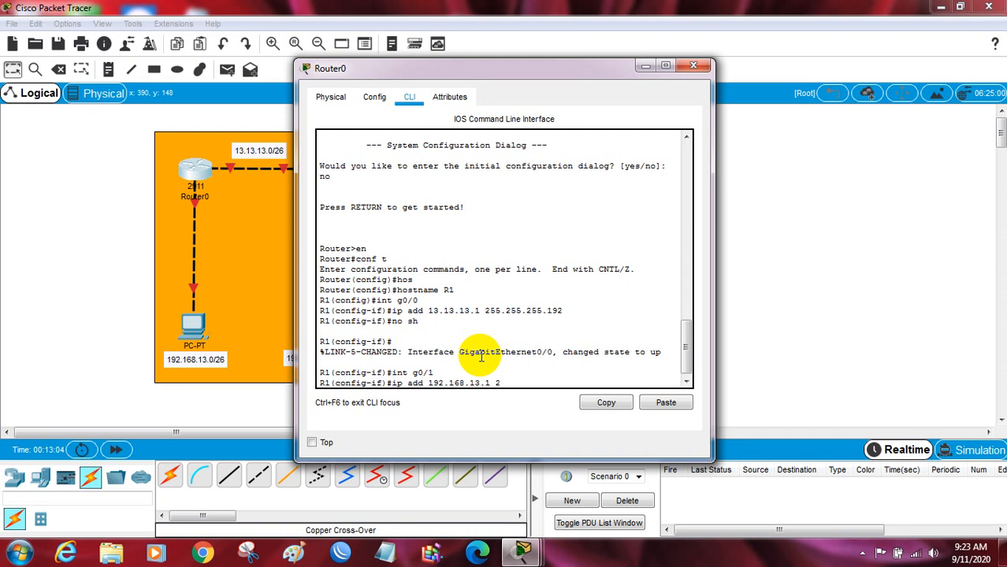
type("55.255.255.192")
key("Return")
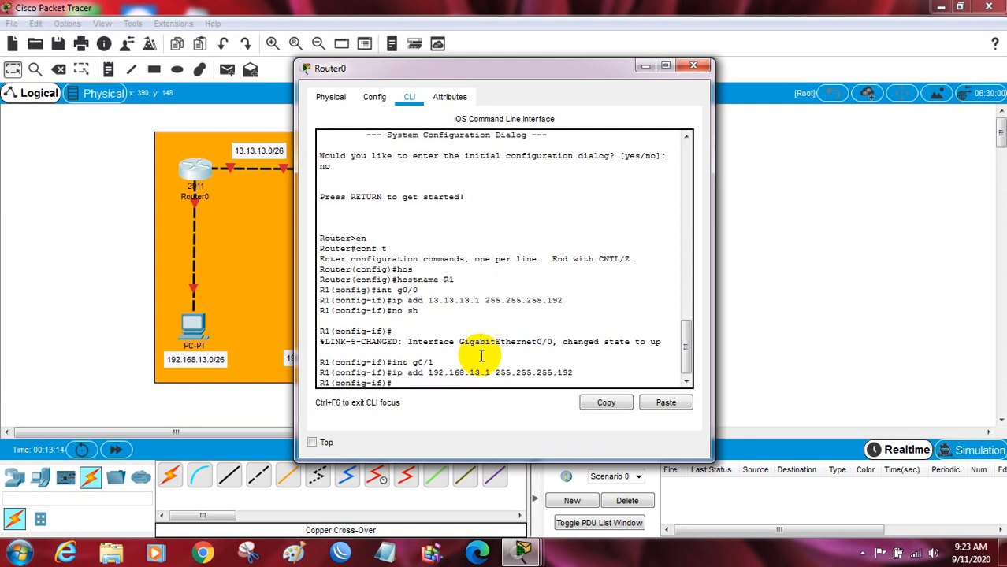
Step: Enable R1's interface g0/1 with "no sh" and minimize the Router0 window
type("no sh")
key("Return")
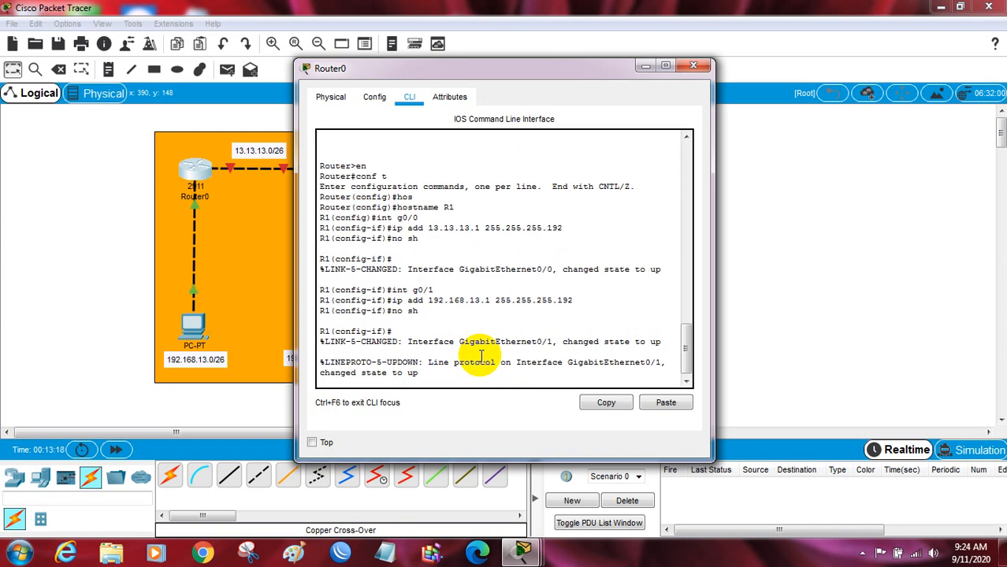
key("Return")
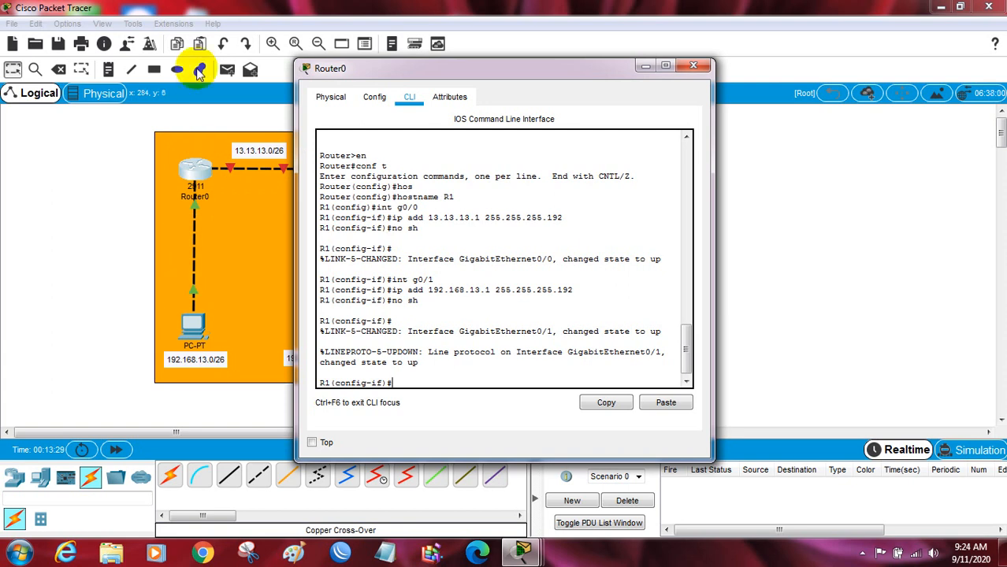
left_click(644, 68)
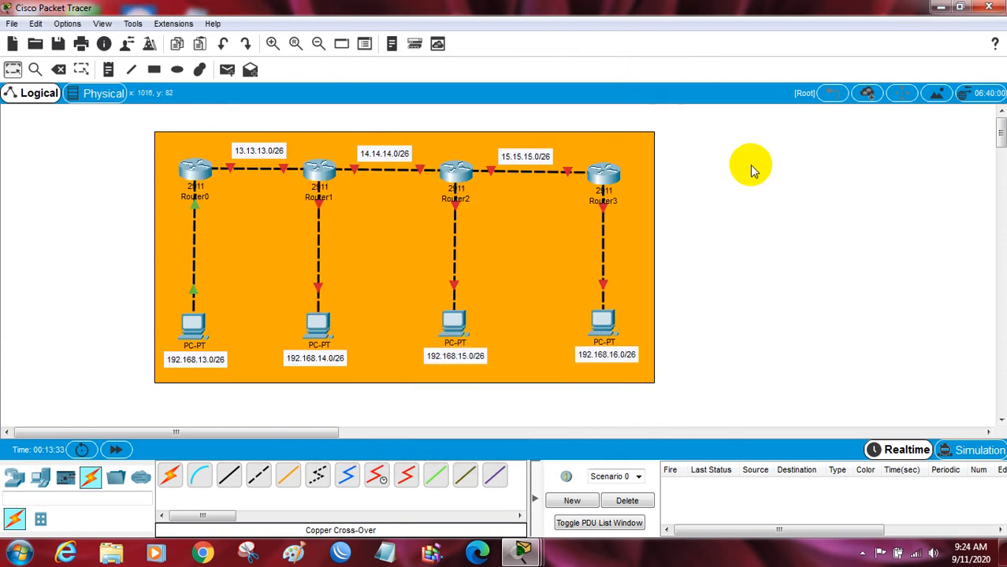
Step: Open Router1's command line, answer no to the initial configuration dialog and start the console session
left_click(327, 180)
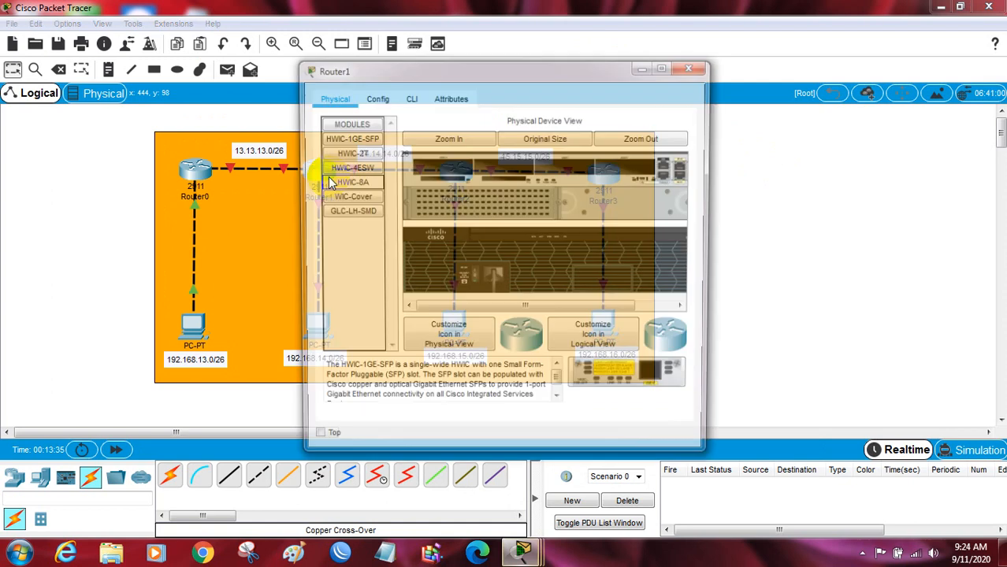
left_click(405, 99)
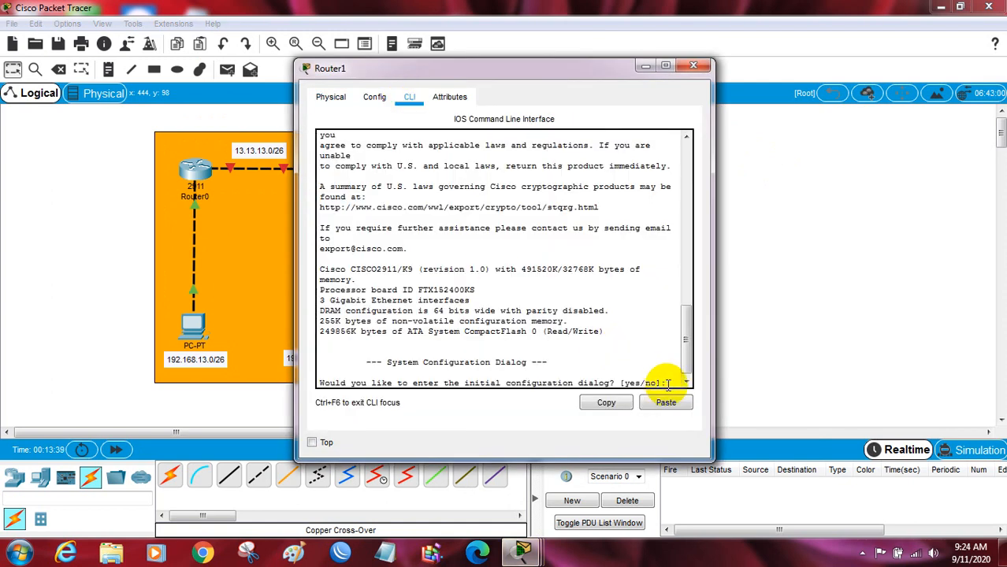
type("no")
key("Return")
key("Return")
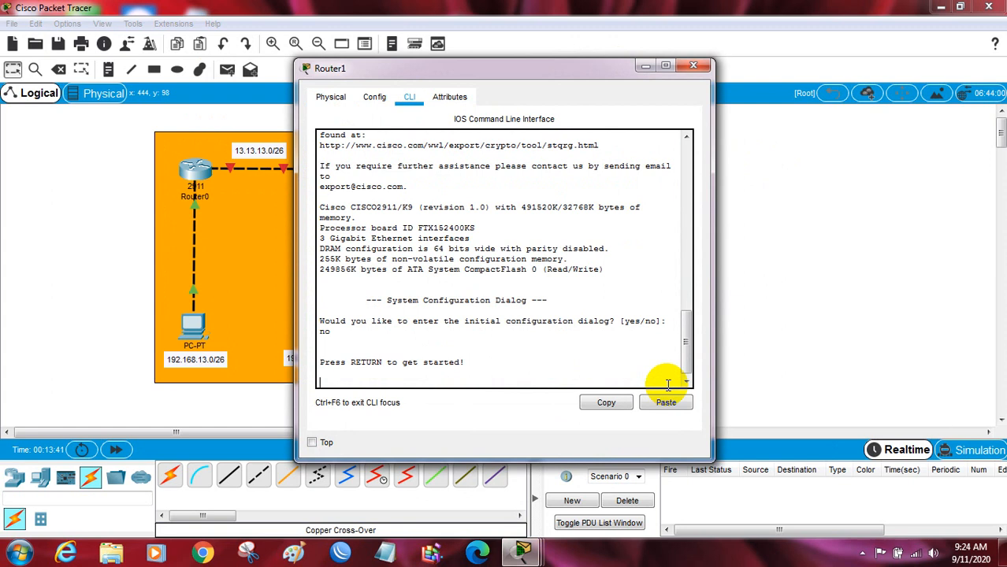
Step: Enter global configuration mode on Router1 with "en" and "conf t", and set its hostname to R2
type("en")
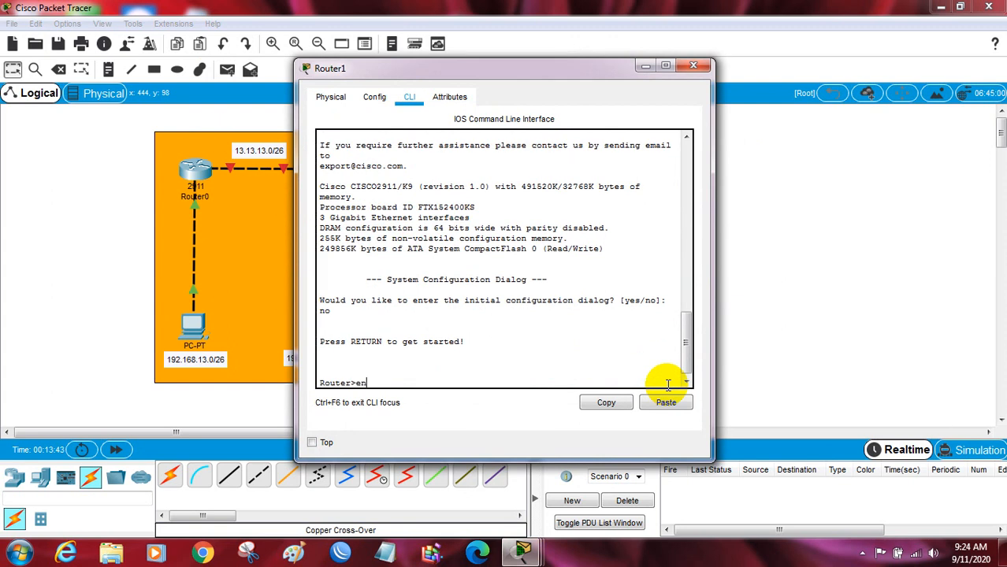
key("Return")
type("c")
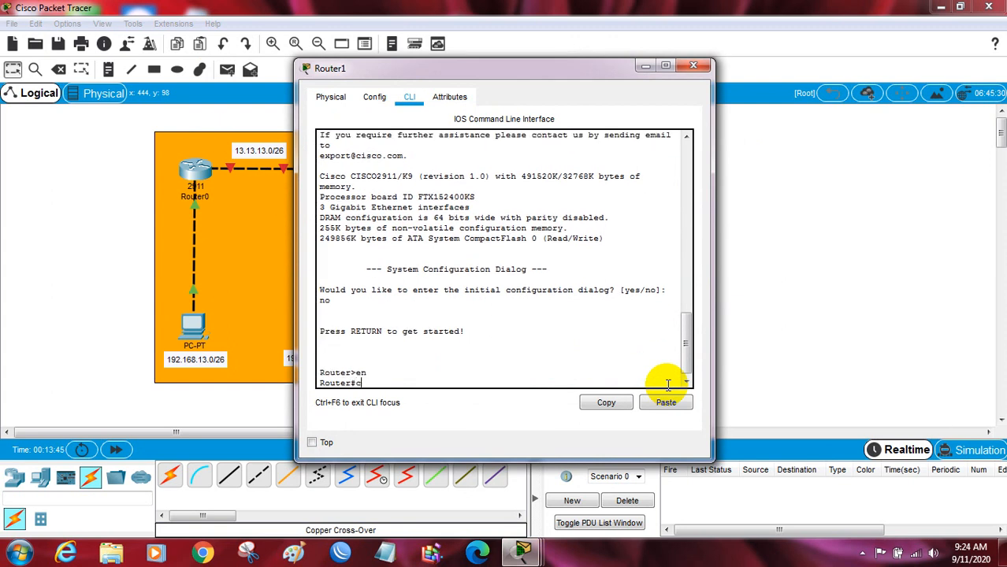
type("onf t")
key("Return")
type("hos")
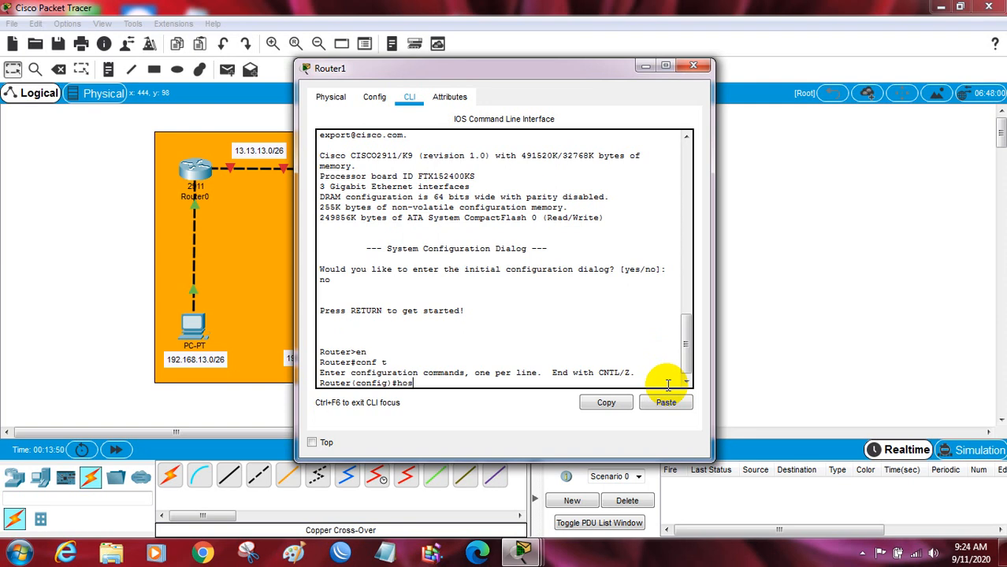
key("Tab")
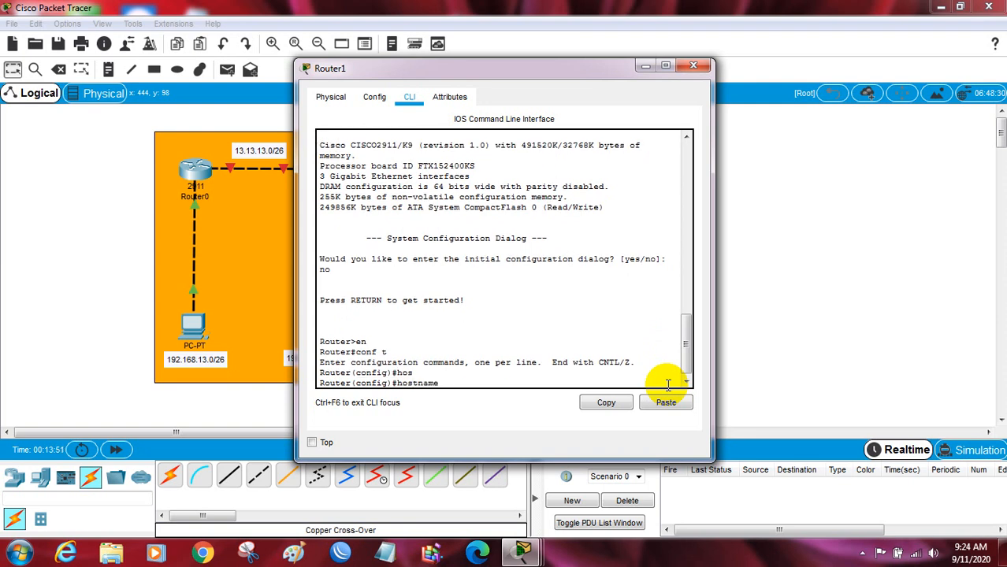
type("R2")
key("Return")
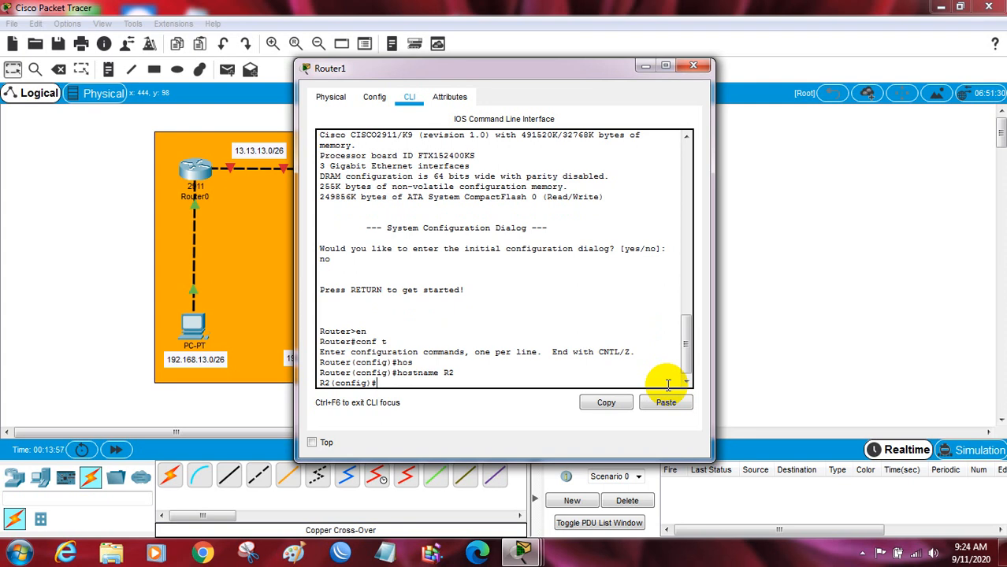
Step: Assign 13.13.13.2 with mask 255.255.255.192 to R2's interface g0/0 and enable the interface with "no sh"
type("int g0/0")
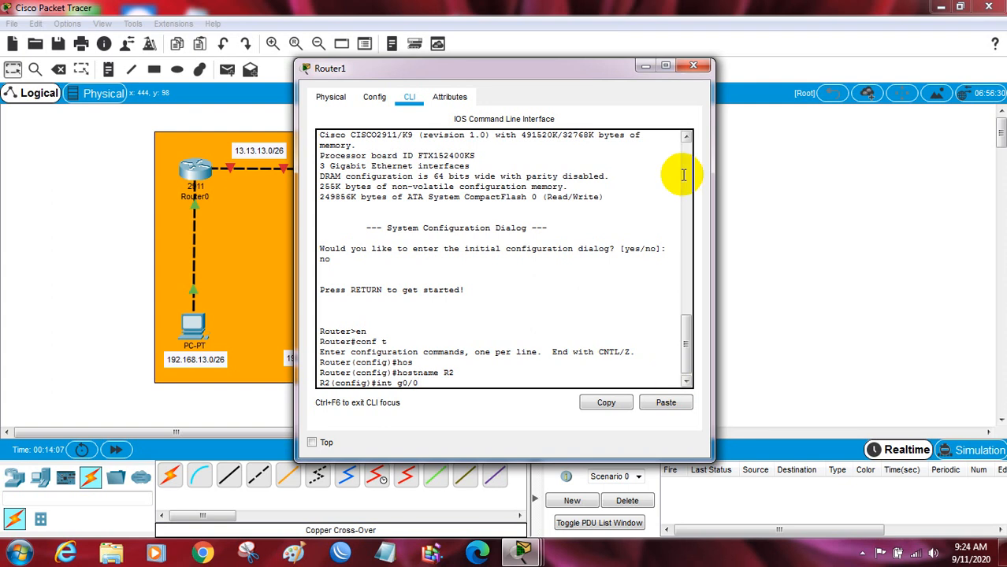
left_click(585, 69)
left_click_drag(586, 70, 733, 66)
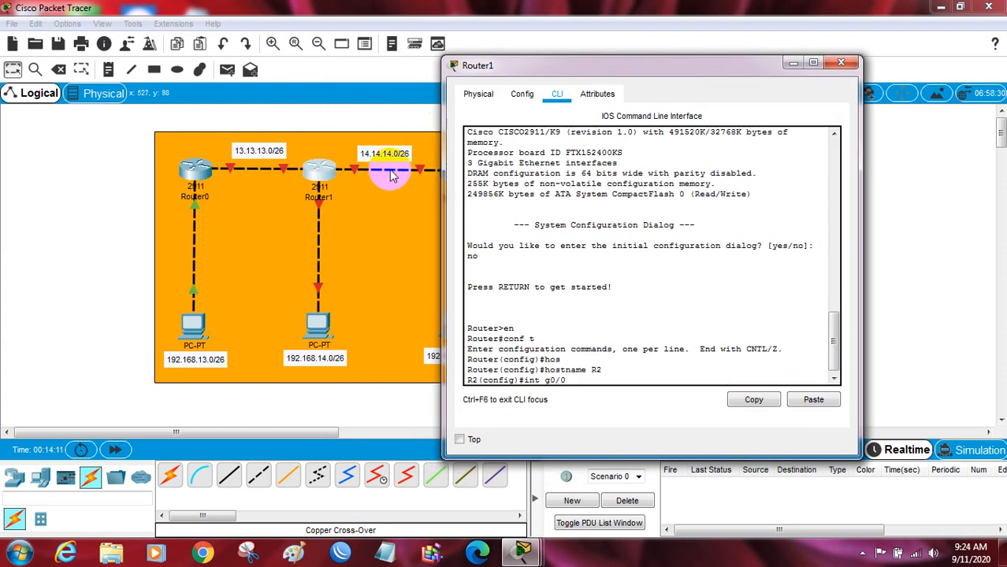
key("Return")
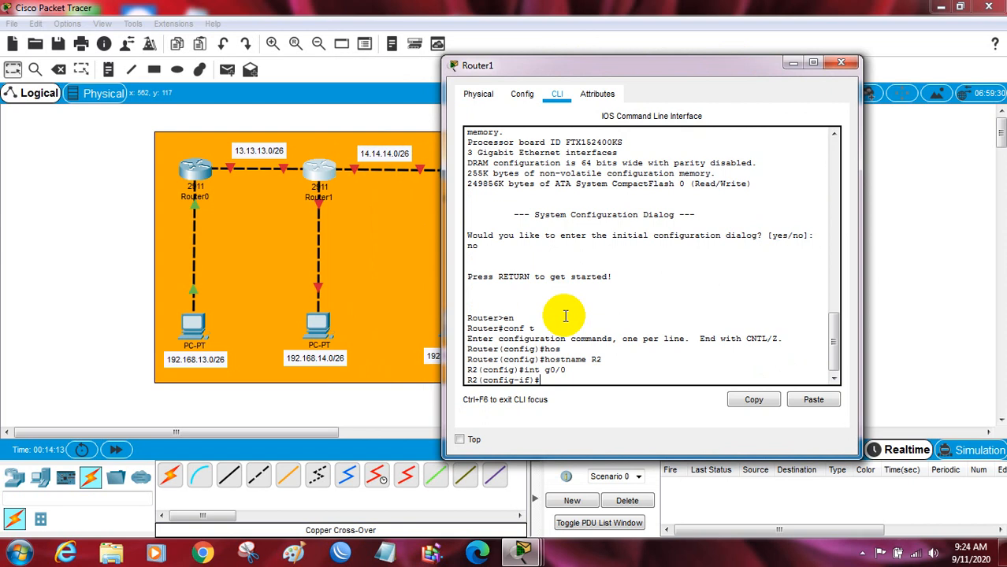
type("ip add 13.13.13.2")
type("255.")
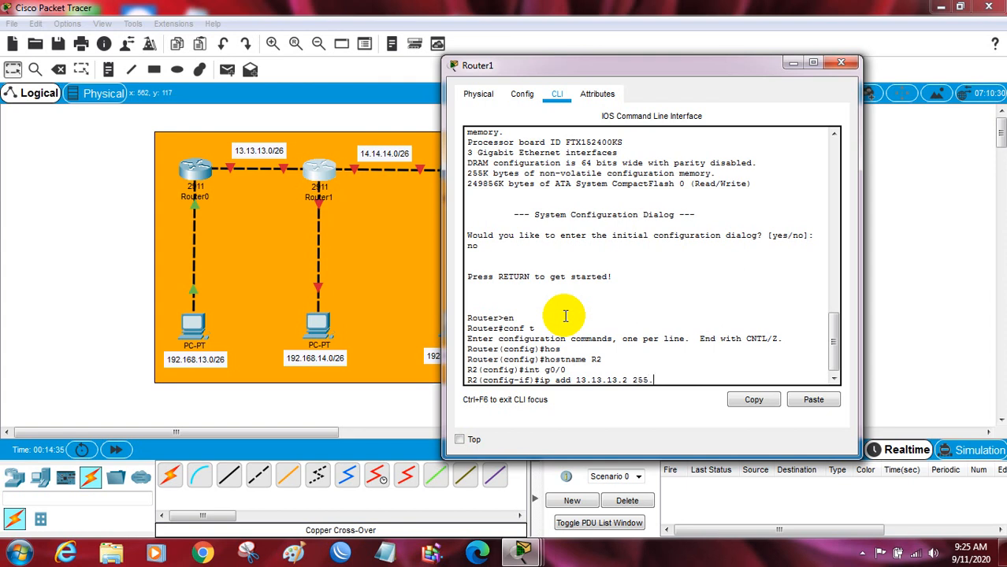
type("255.255.192")
key("Return")
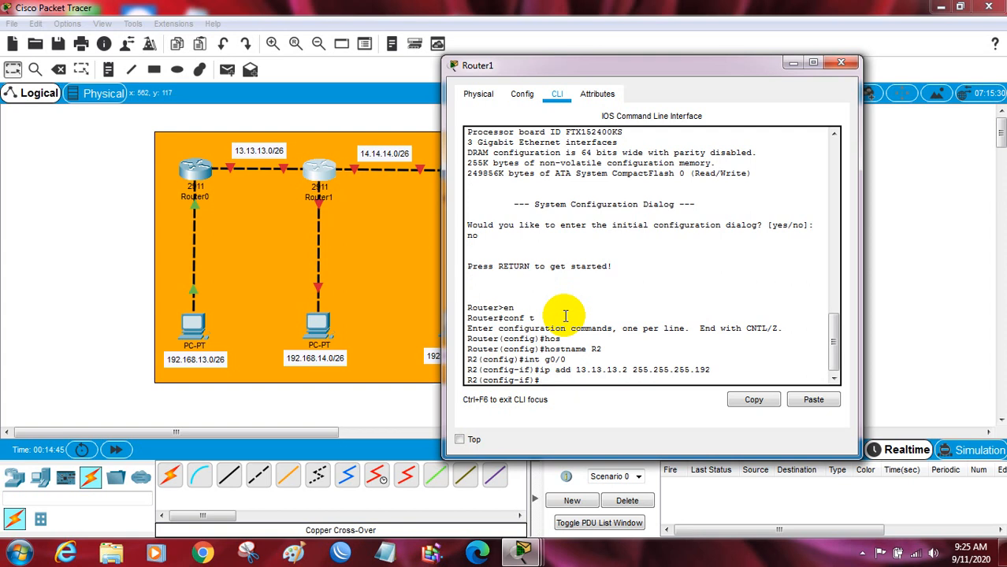
type("no sh")
key("Return")
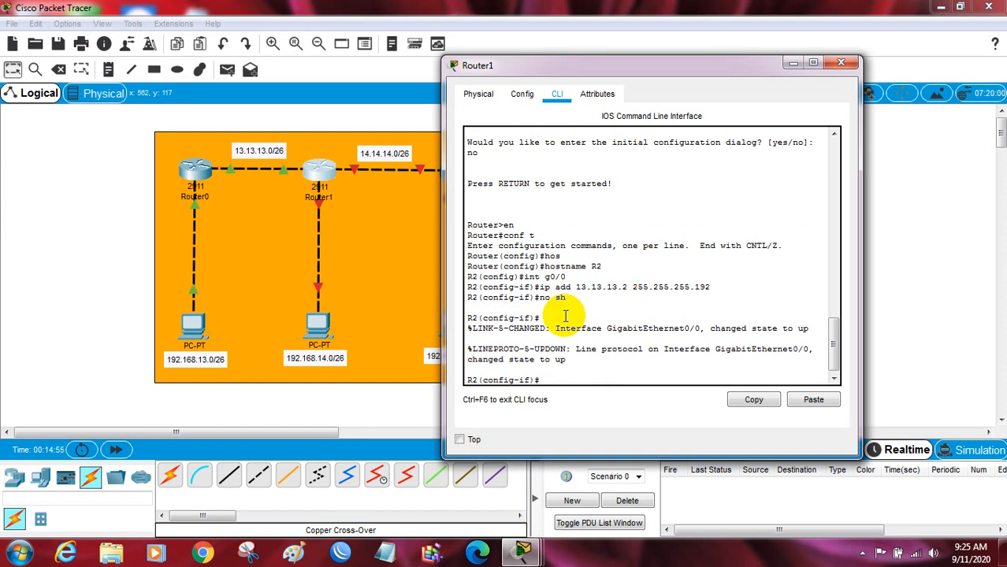
Step: Assign 192.168.14.1 with mask 255.255.255.192 to R2's interface g0/1, reusing the earlier "ip add" command
type("int g0/0")
key("BackSpace")
type("1")
key("Return")
key("Up")
key("Up")
key("Up")
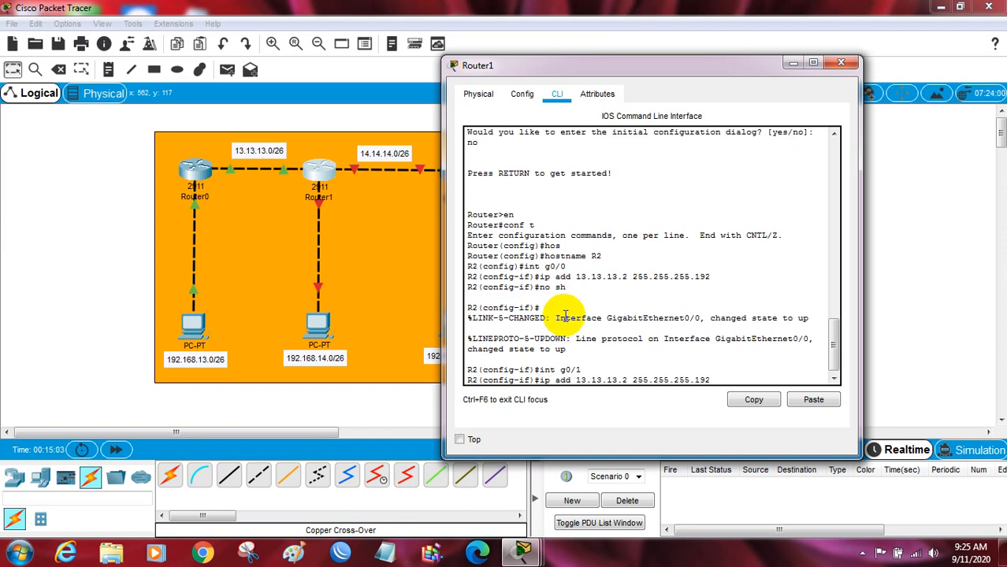
key("Left")
key("Left")
key("Left")
key("Left")
key("Left")
key("Left")
key("Left")
key("BackSpace")
key("BackSpace")
key("BackSpace")
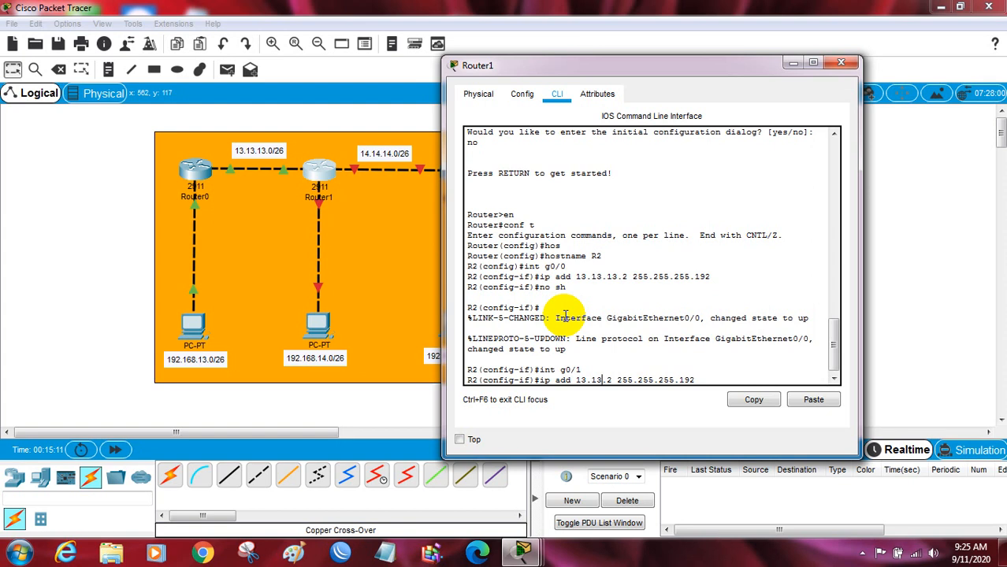
key("Delete")
key("BackSpace")
key("BackSpace")
key("BackSpace")
key("BackSpace")
key("BackSpace")
key("BackSpace")
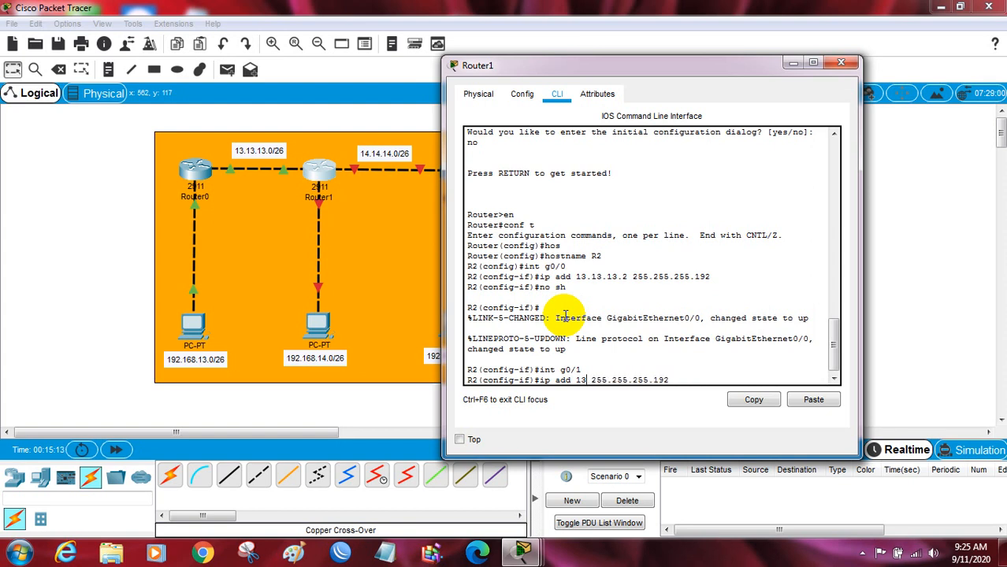
type("192.168")
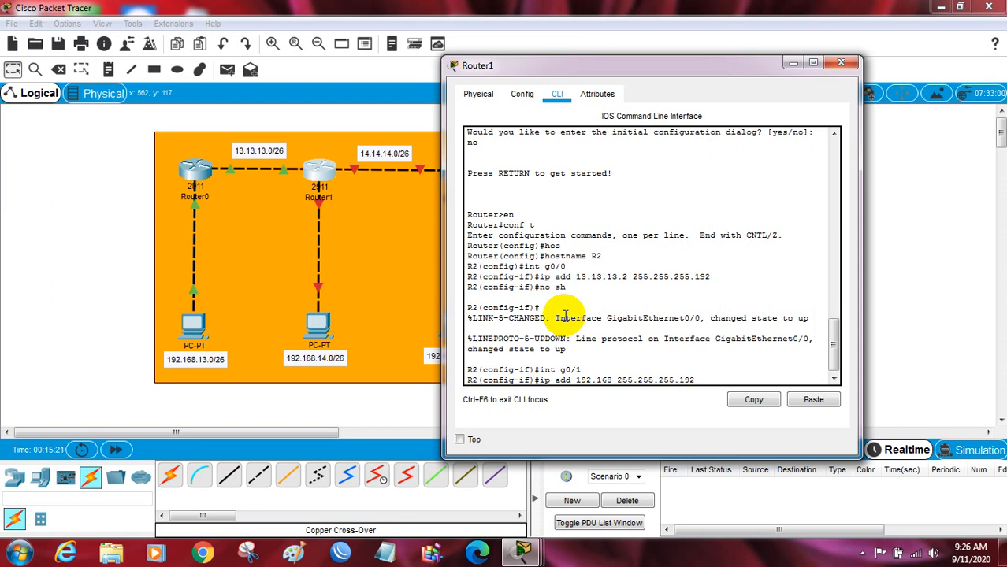
type("14")
key("BackSpace")
key("BackSpace")
type(".14.1")
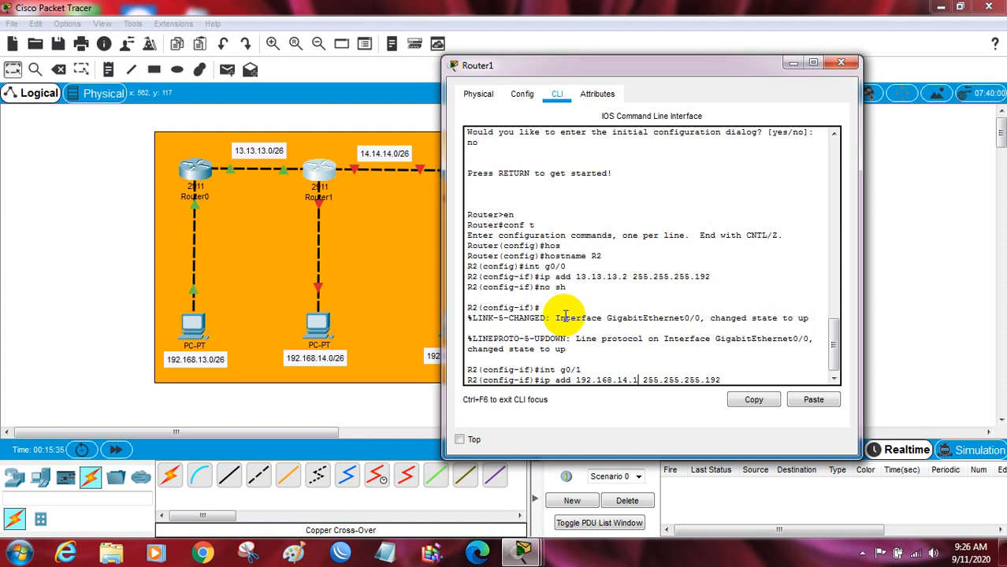
key("Return")
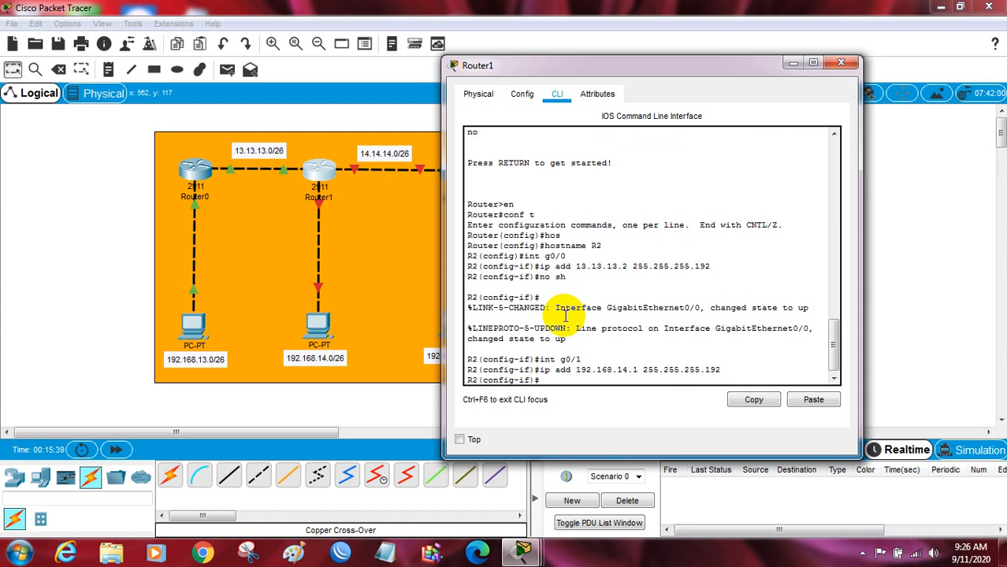
Step: Enable R2's interface g0/1 with "no sh"
type("no sh")
key("Return")
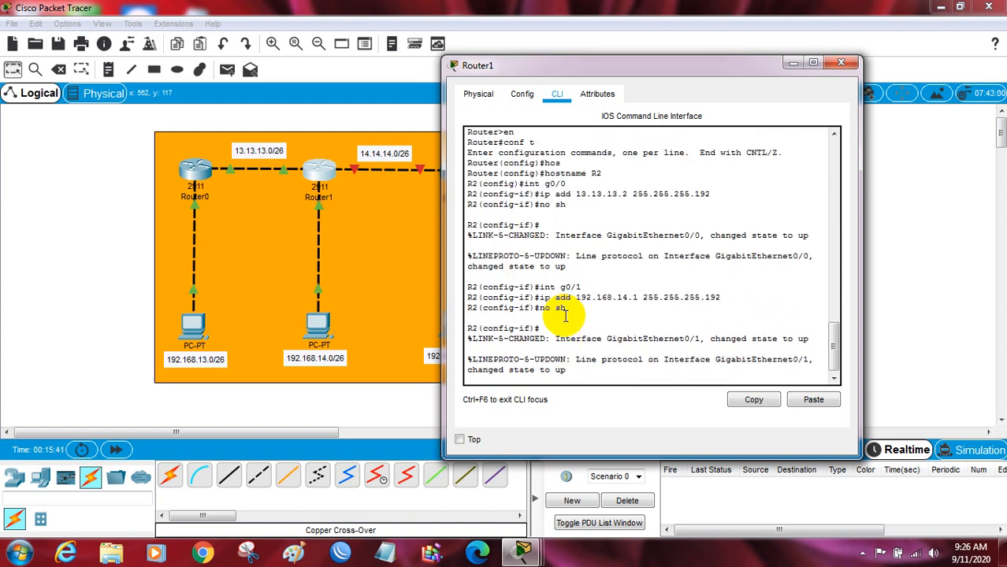
key("Return")
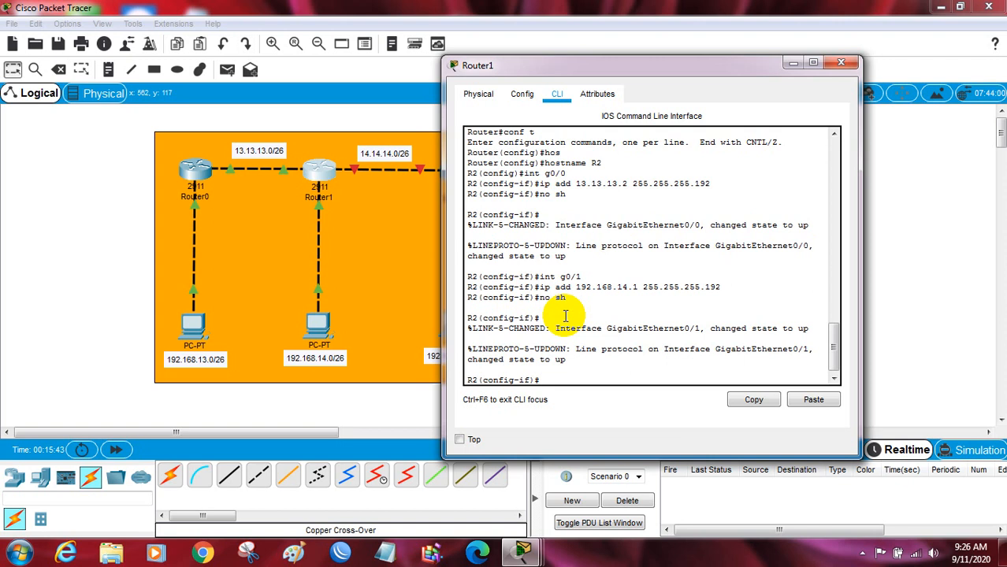
Step: Assign 14.14.14.1 with mask 255.255.255.192 to R2's interface g0/2, reusing the earlier "int" and "ip add" commands
key("Up")
key("Up")
key("Up")
key("BackSpace")
type("2")
key("Return")
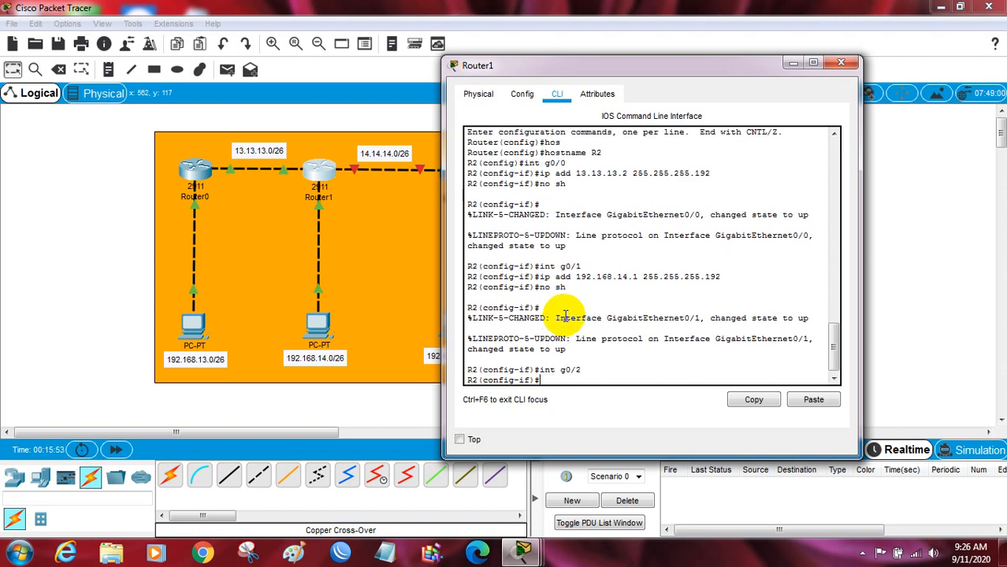
key("Up")
key("Up")
key("Up")
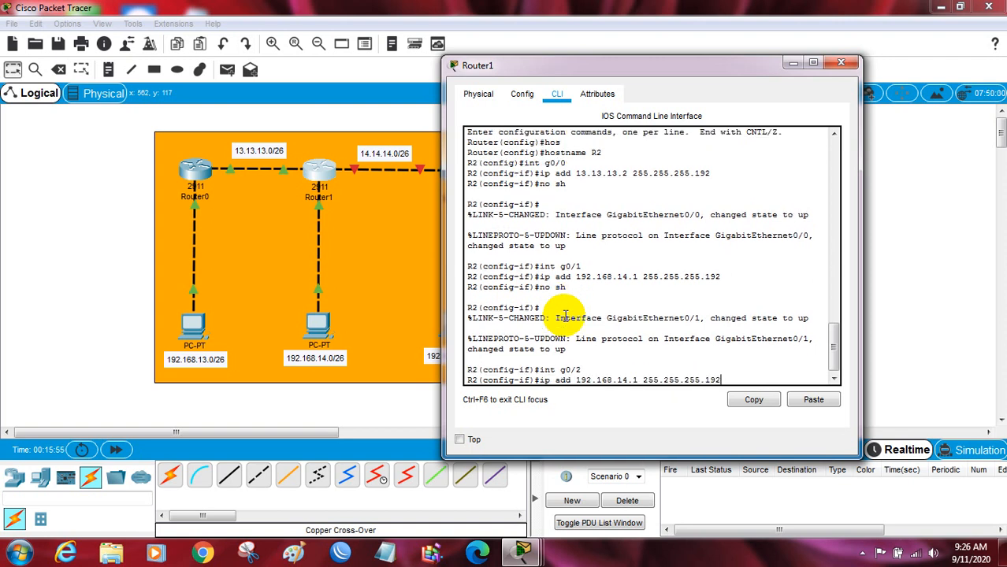
key("Left")
key("Left")
key("Left")
key("Left")
key("BackSpace")
key("BackSpace")
key("BackSpace")
key("BackSpace")
key("BackSpace")
key("BackSpace")
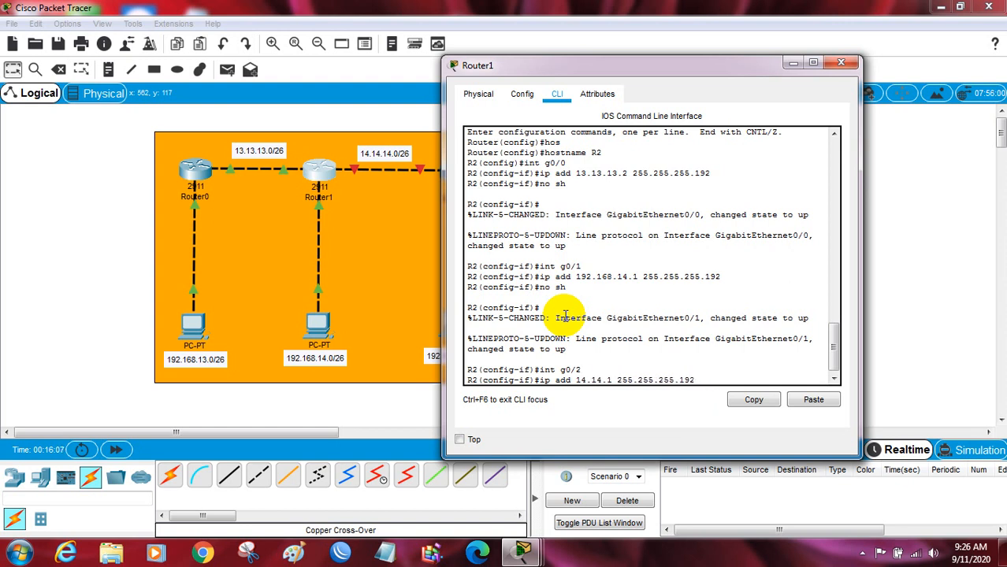
type("4.14.1")
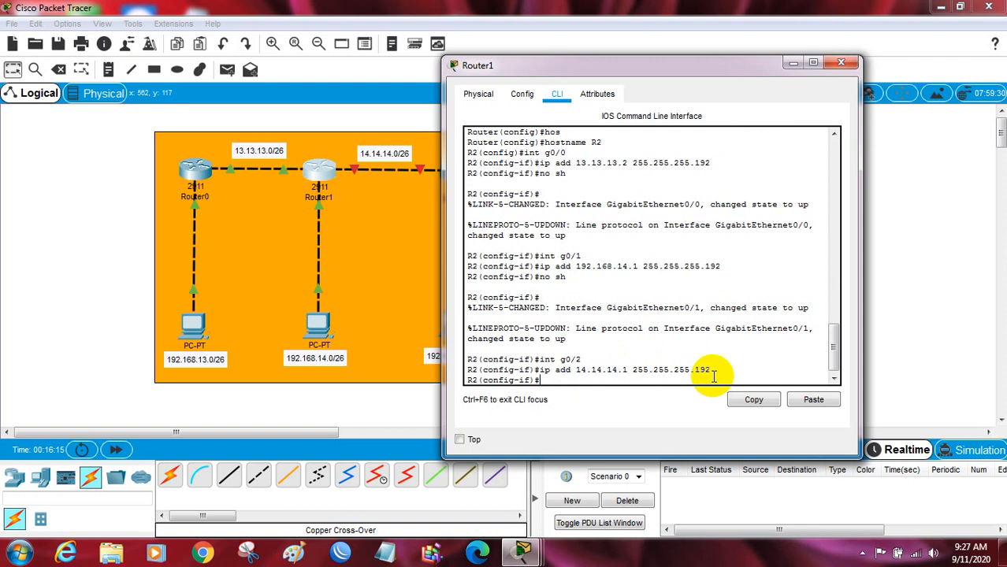
Step: Enable R2's interface g0/2 with "no sh" and close the Router1 window
type("no sh")
key("Return")
key("Return")
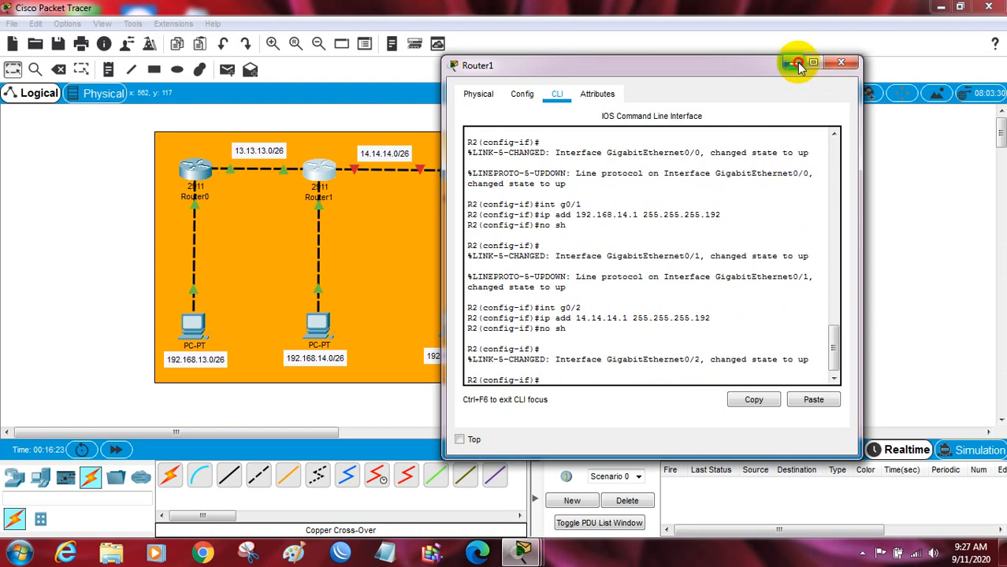
left_click(840, 62)
left_click(787, 225)
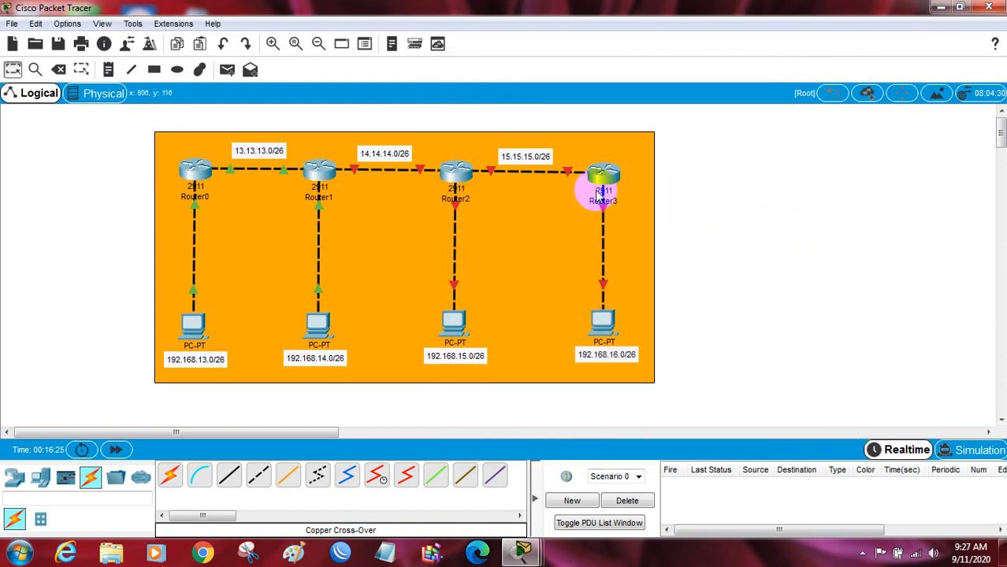
Step: Open Router2's command line, answer no to the initial configuration dialog and start the console session
left_click(456, 173)
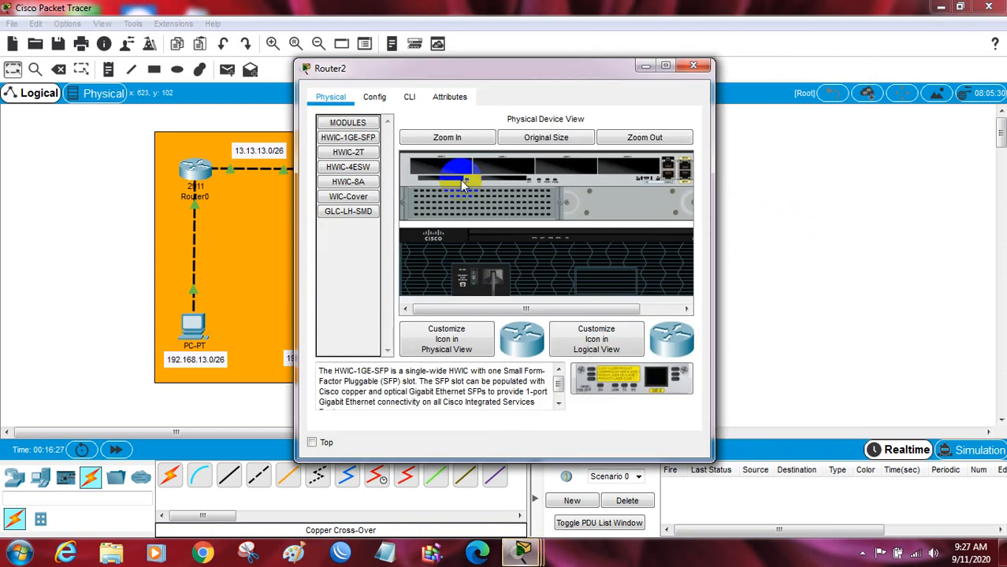
left_click(409, 97)
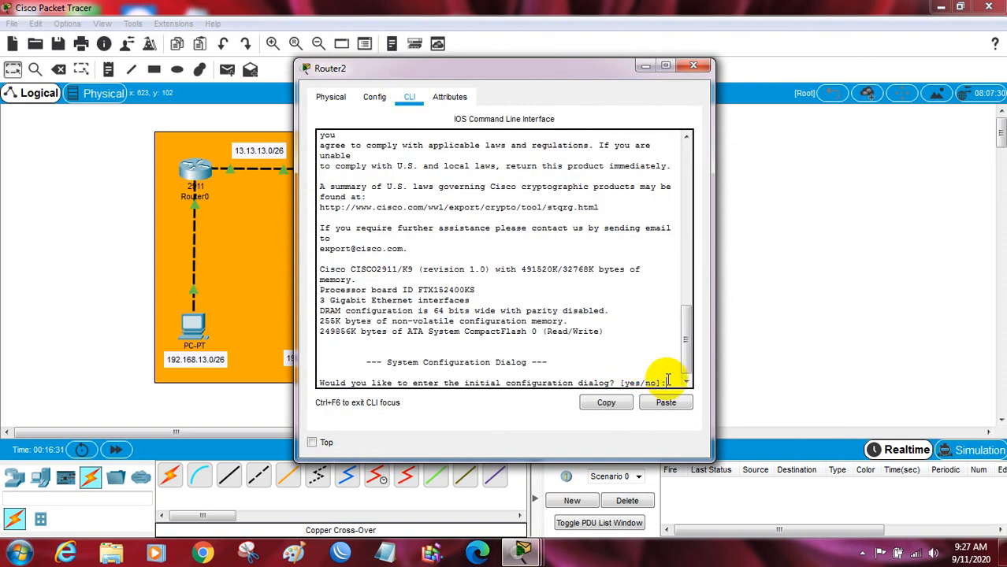
type("no")
key("Return")
key("Return")
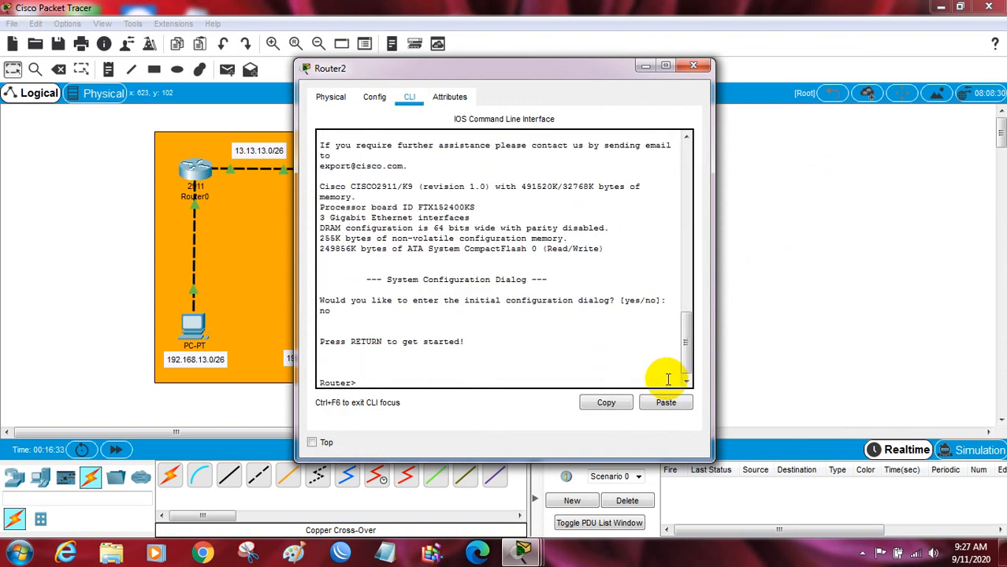
Step: Enter global configuration mode on Router2 with "en" and "conf t", and set its hostname to R3
type("en")
key("Return")
type("c")
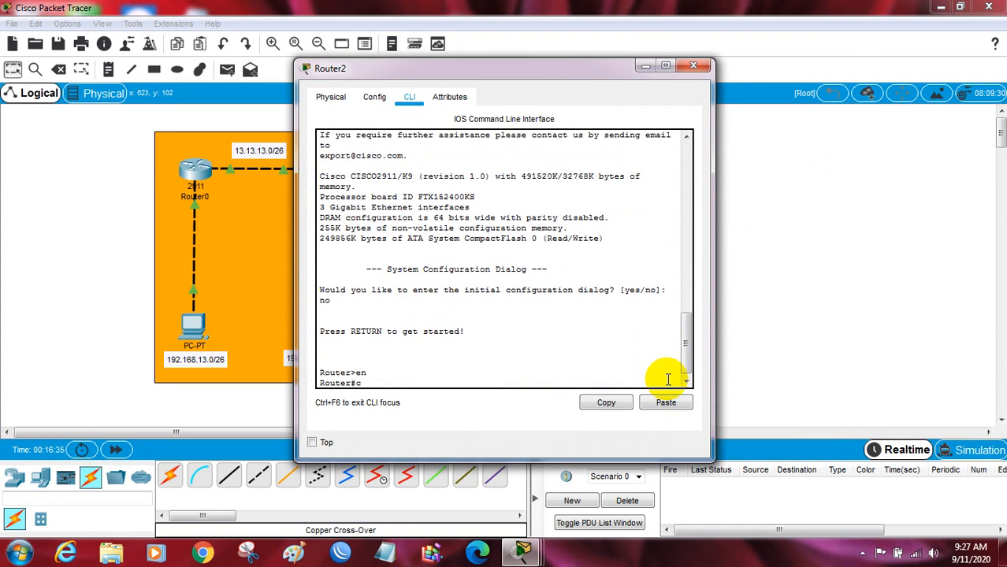
type("onf t")
key("Return")
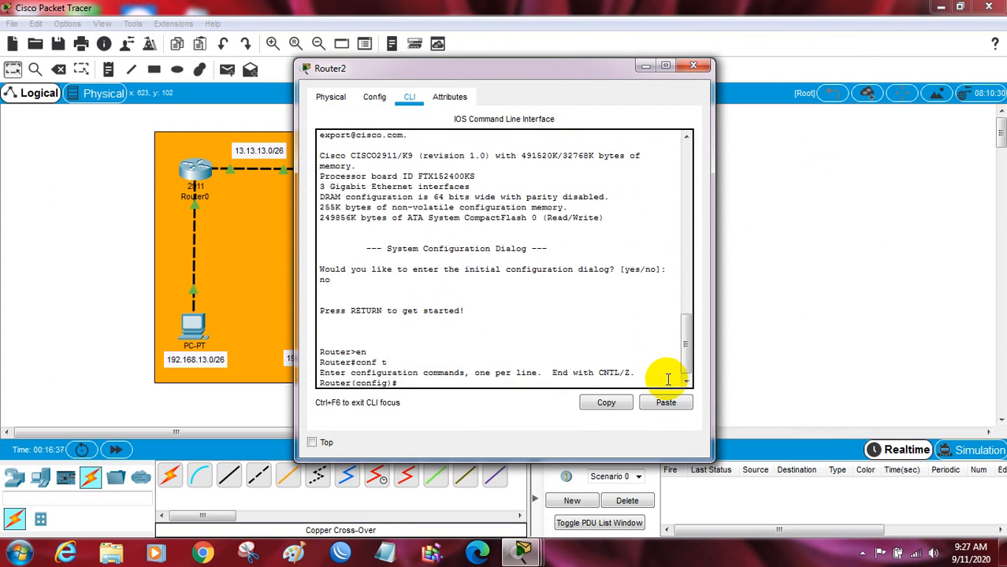
type("hos")
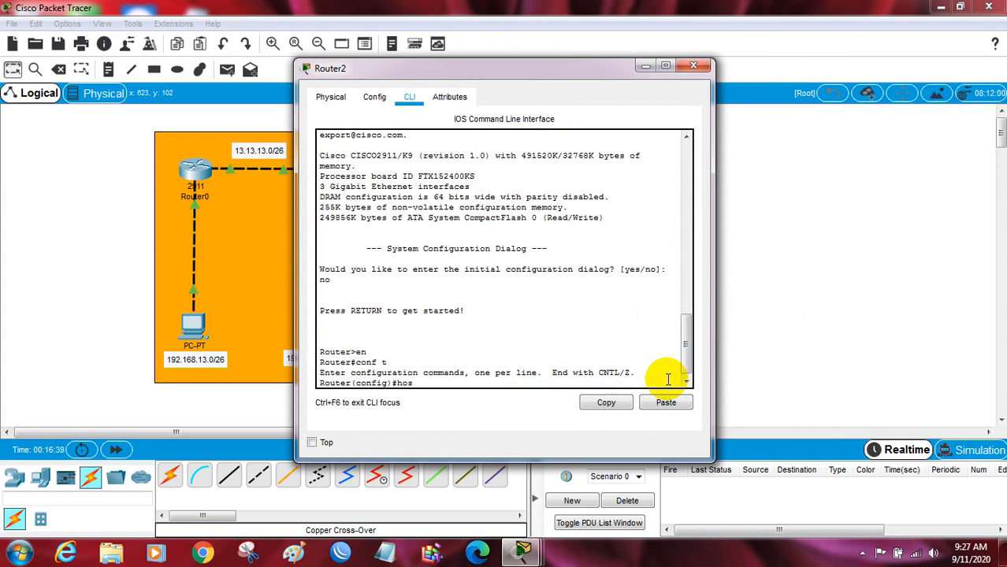
key("Tab")
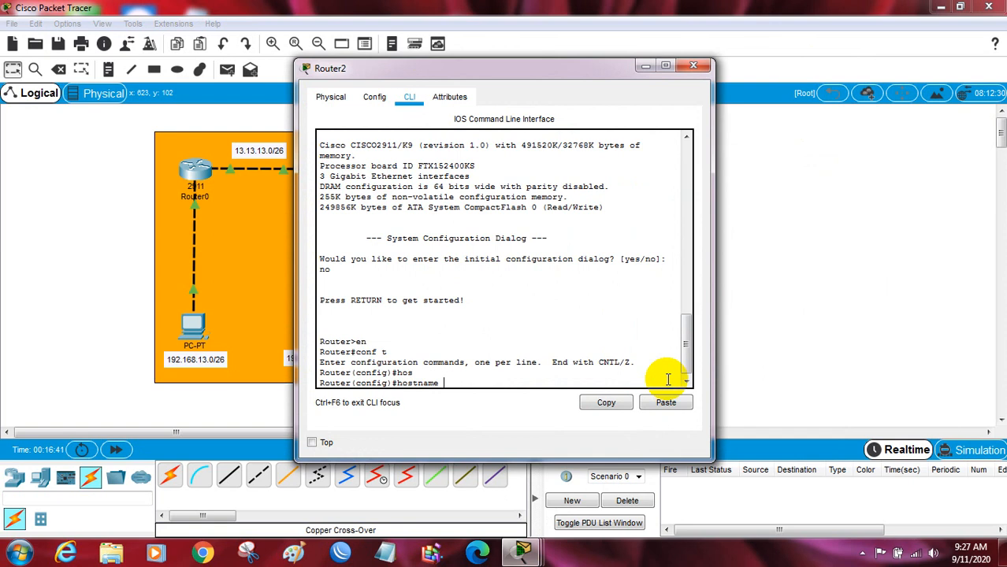
type("R3")
key("Return")
Step: Assign 14.14.14.2 with mask 255.255.255.192 to R3's interface g0/0 and enable the interface with "no sh"
type("int")
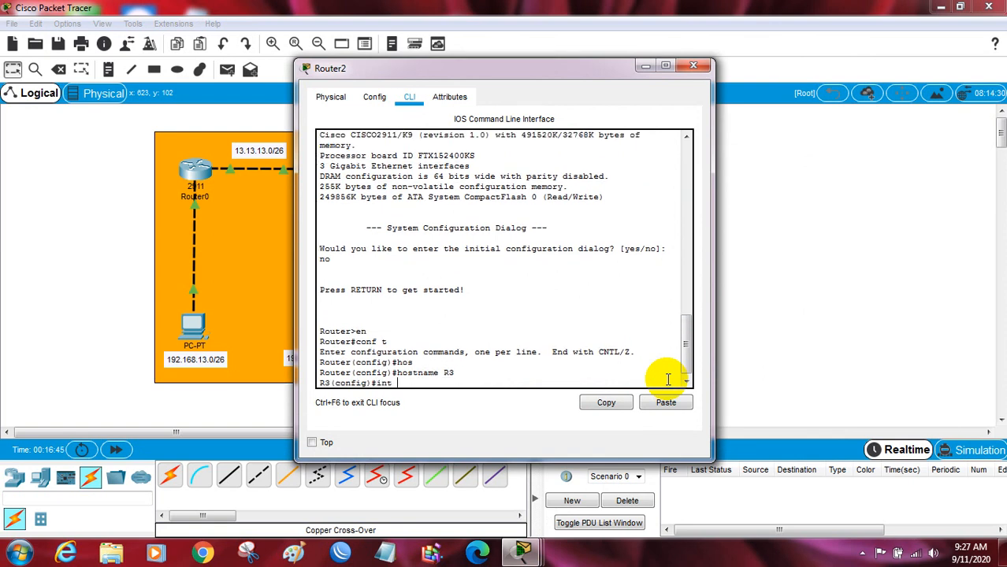
type(" g0/0")
key("Return")
type("ig-if)#i")
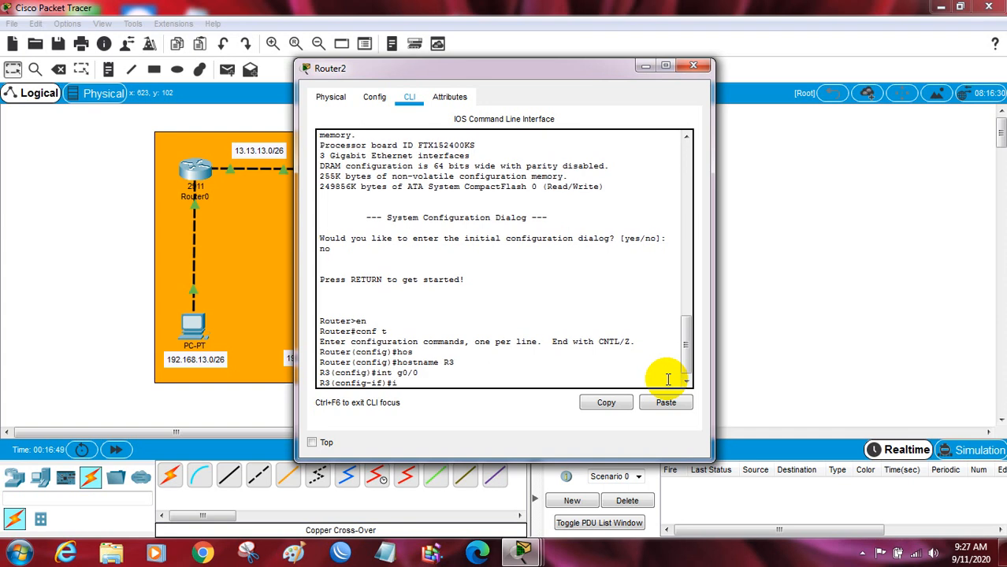
type("p add")
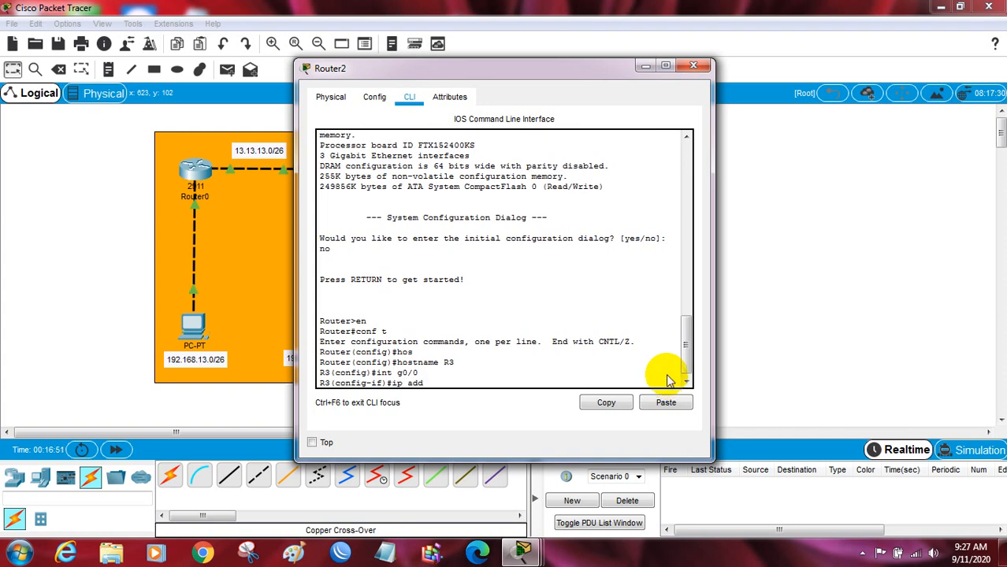
left_click_drag(596, 69, 658, 213)
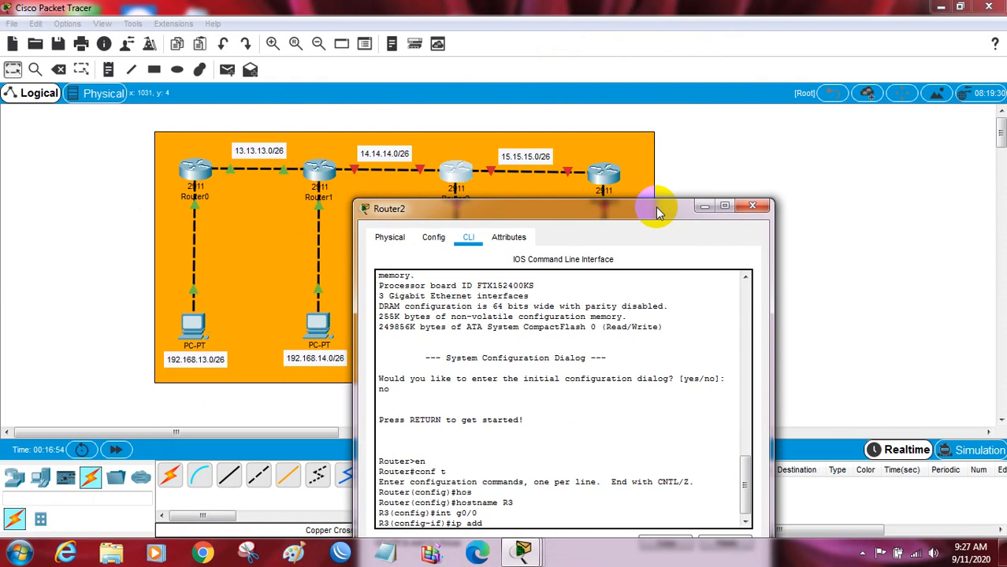
left_click_drag(560, 211, 788, 50)
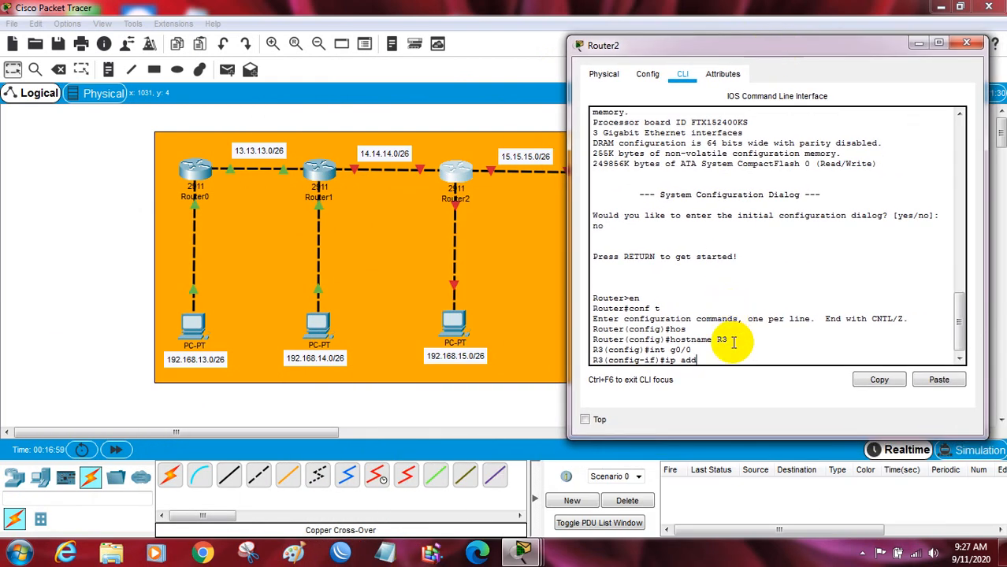
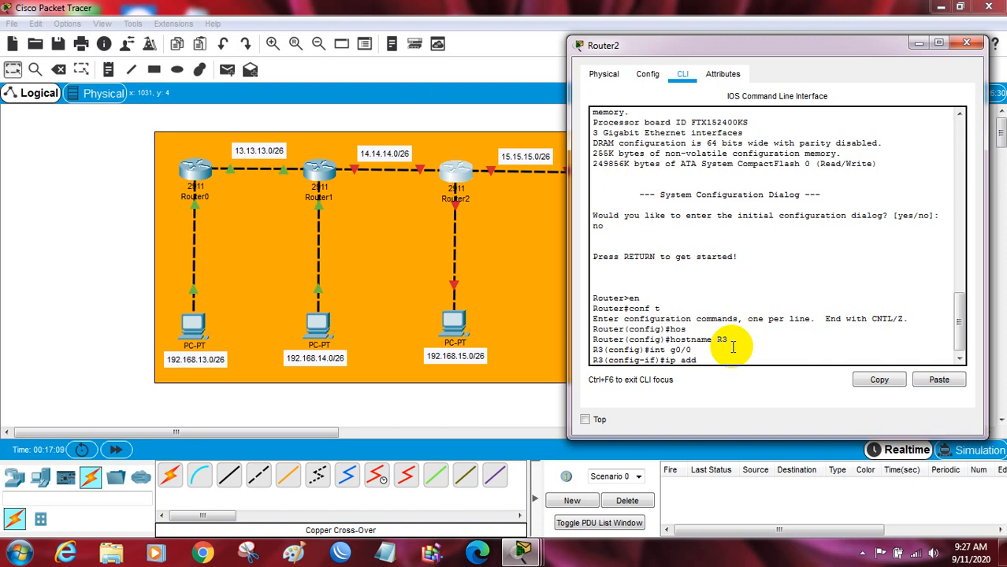
type("14.14.14.2")
type("255.255.255.192")
key("Return")
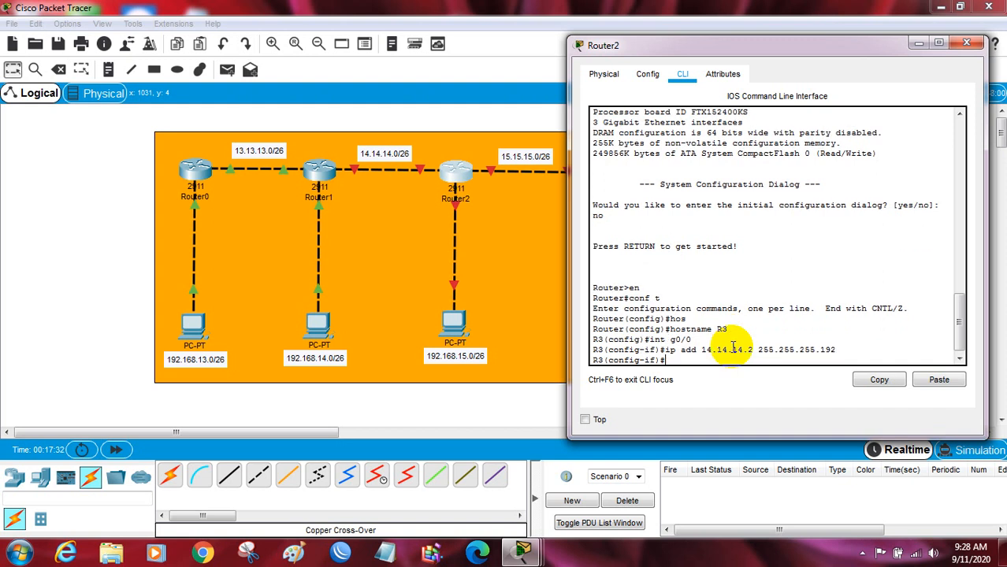
type("no sh")
key("Return")
key("Return")
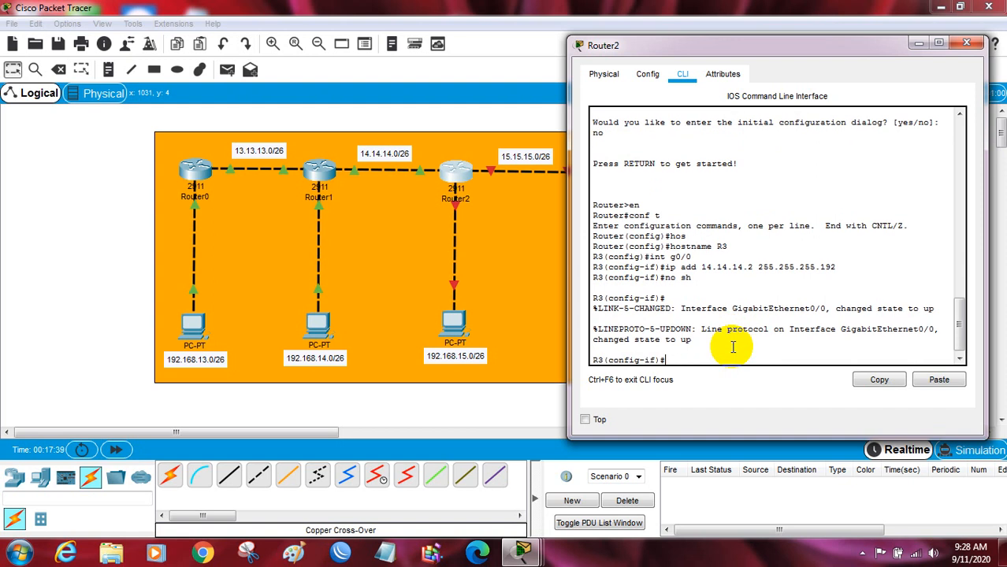
Step: Assign 192.168.15.1 with mask 255.255.255.192 to R3's interface g0/1, reusing the earlier "int" and "ip add" commands
key("Up")
key("Up")
key("Up")
key("BackSpace")
type("1")
key("Return")
key("Up")
key("Up")
key("Up")
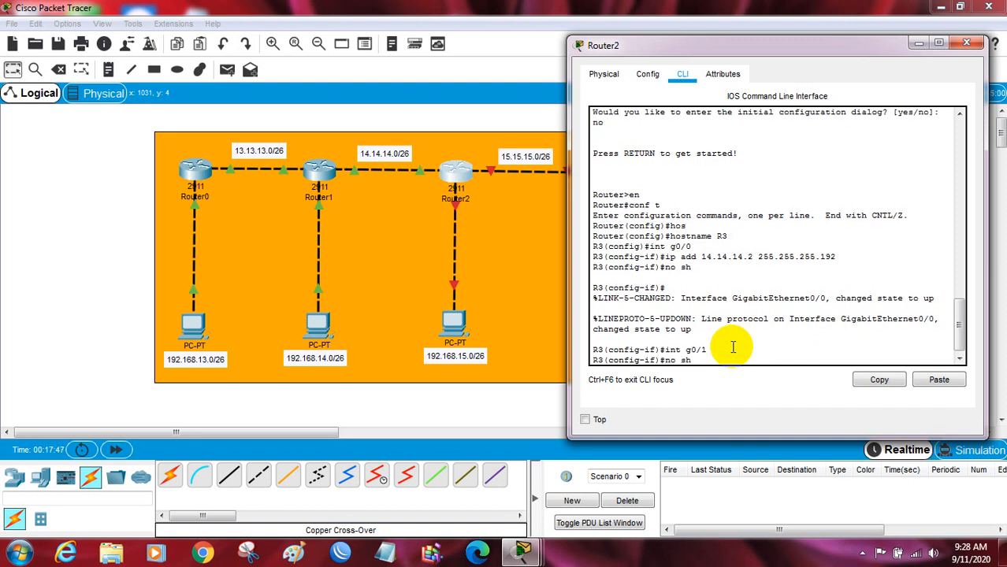
key("Left")
key("Left")
key("Left")
key("Left")
key("Left")
key("Left")
key("Left")
key("Left")
key("Left")
key("BackSpace")
type("1")
key("BackSpace")
type("5")
key("Left")
key("Left")
key("BackSpace")
type("68")
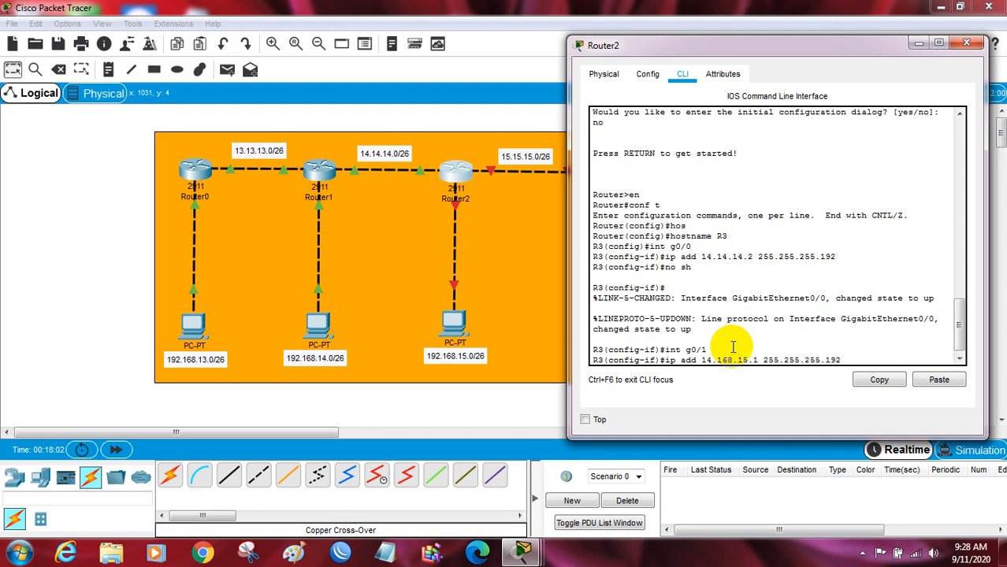
key("BackSpace")
key("BackSpace")
type("192")
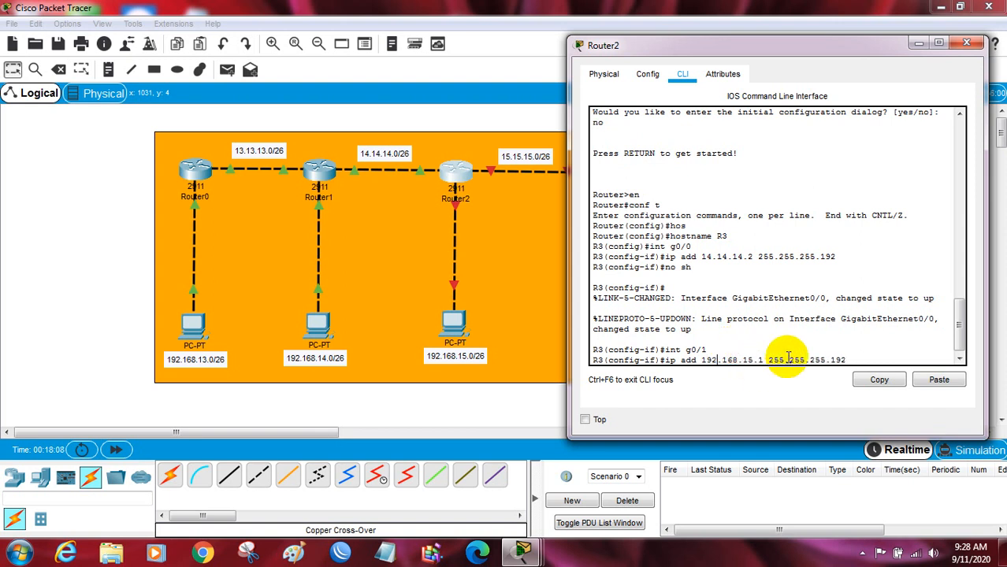
key("Return")
Step: Enable R3's interface g0/1 with "no sh"
type("no sh")
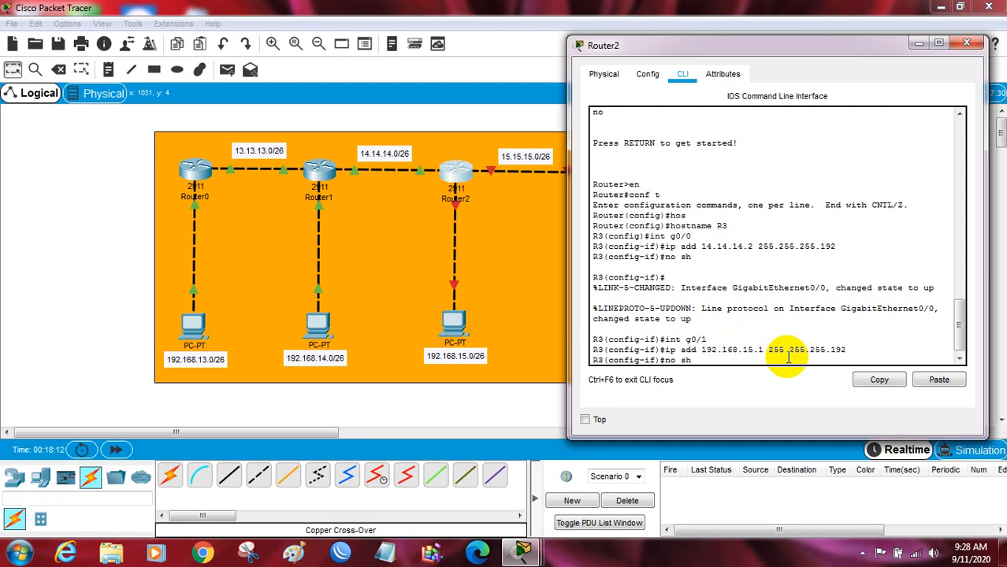
key("Return")
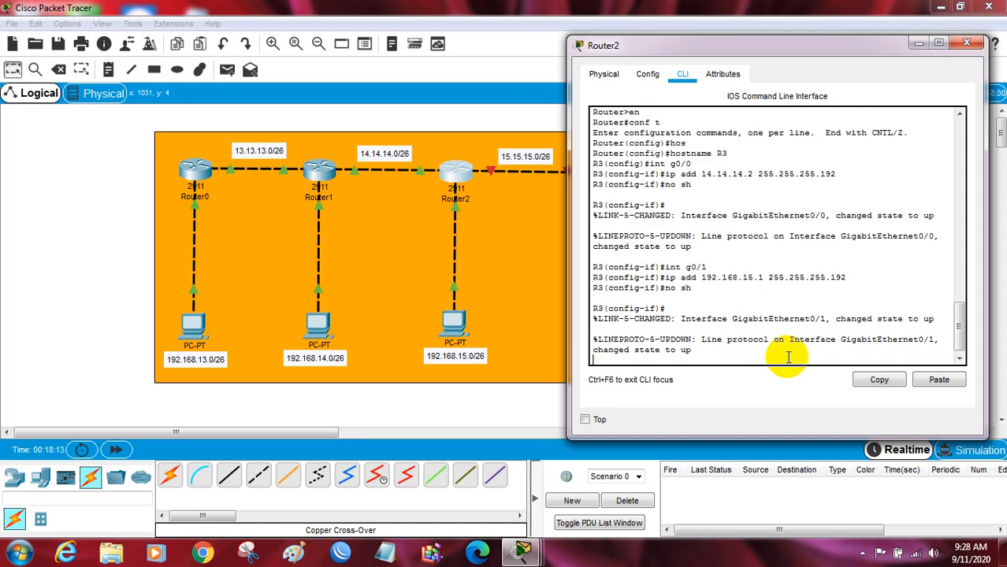
key("Return")
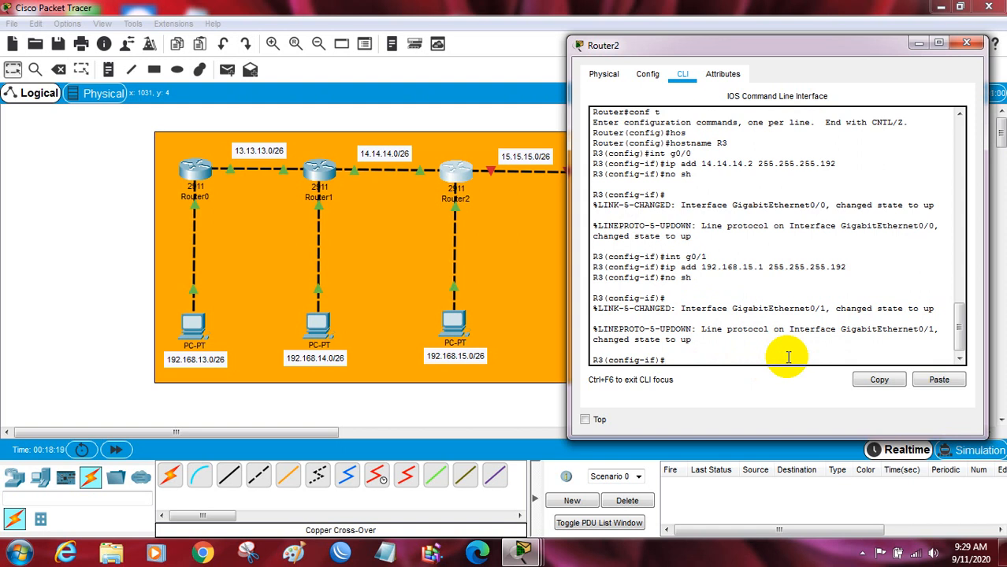
Step: Assign 15.15.15.1 with mask 255.255.255.192 to R3's interface g0/2, reusing the earlier "int" and "ip add" commands
type("no sh")
key("Up")
key("Up")
key("Up")
key("BackSpace")
type("2")
key("Return")
key("Up")
key("Up")
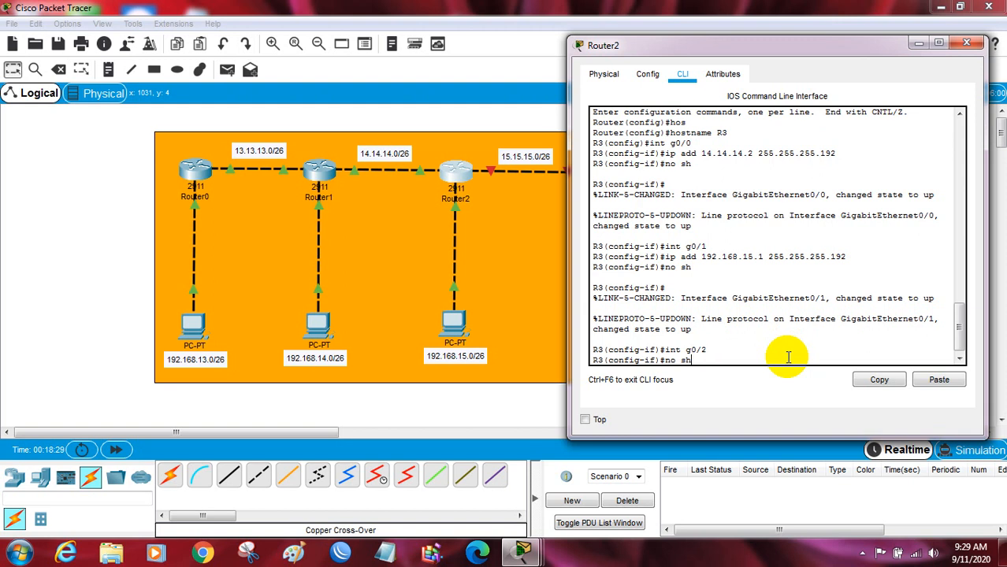
key("Up")
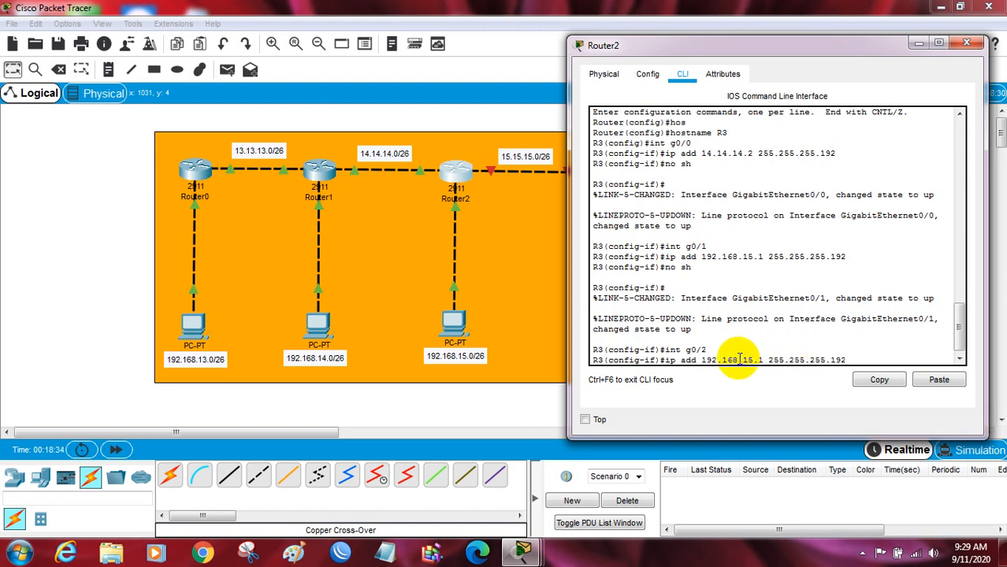
key("BackSpace")
type("2")
key("Left")
key("Left")
key("Left")
key("Left")
key("Left")
key("Left")
key("Left")
key("Left")
key("Left")
key("Left")
key("Left")
key("Left")
key("Left")
key("Left")
key("Left")
key("Left")
key("Left")
key("Left")
key("BackSpace")
key("BackSpace")
type("5")
key("Left")
key("BackSpace")
key("BackSpace")
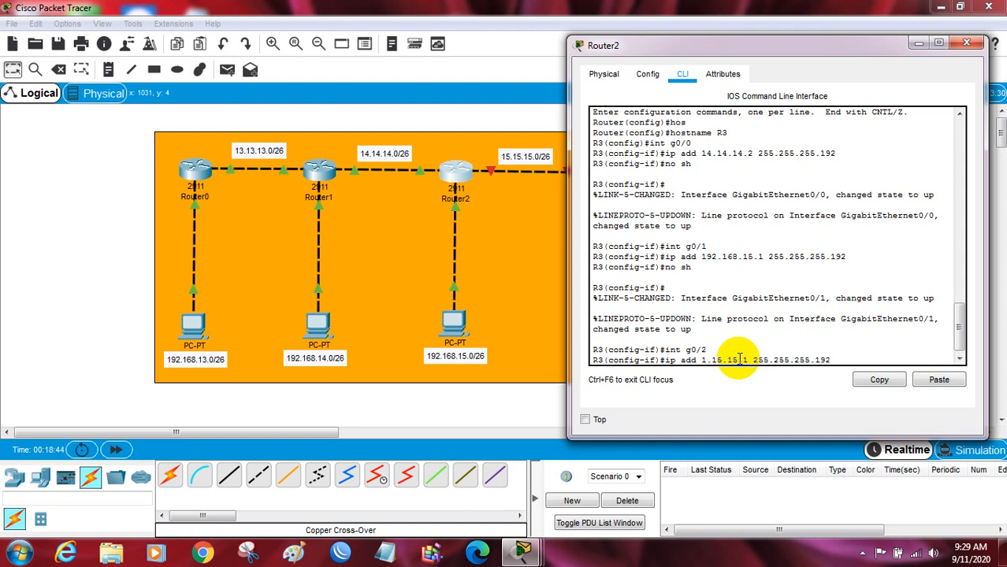
type("5")
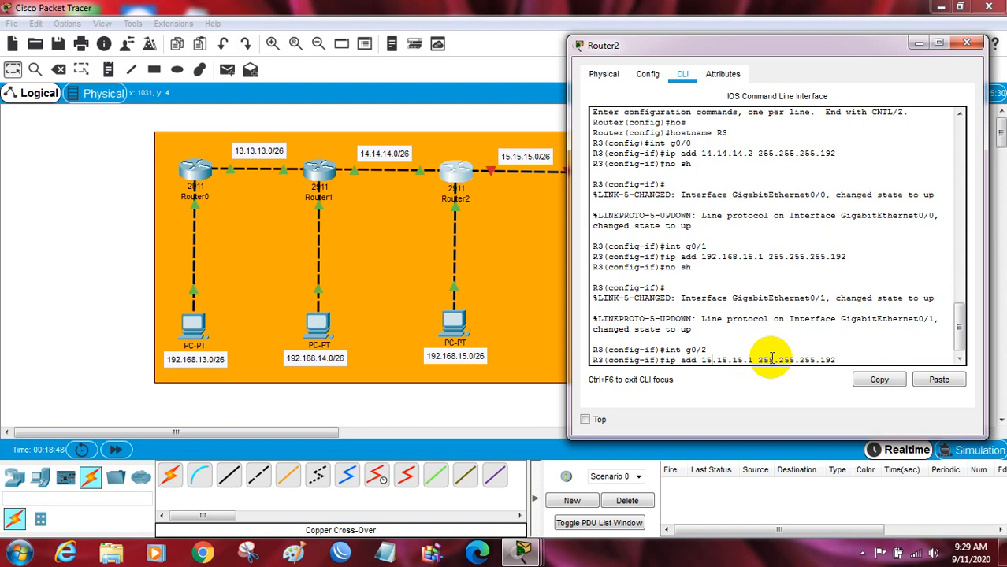
key("Return")
Step: Enable R3's interface g0/2 with "no sh"
type("no ")
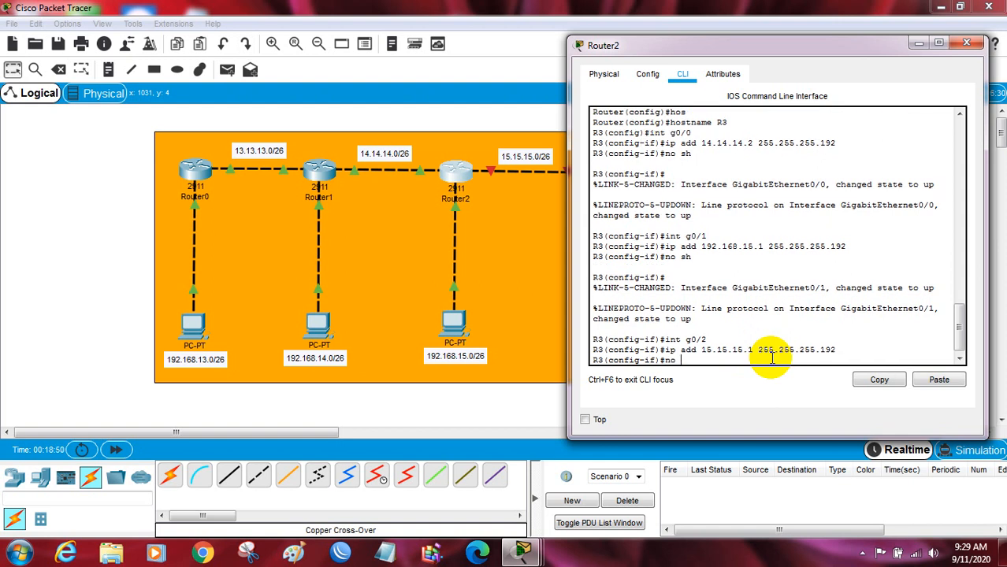
type("sh")
key("Return")
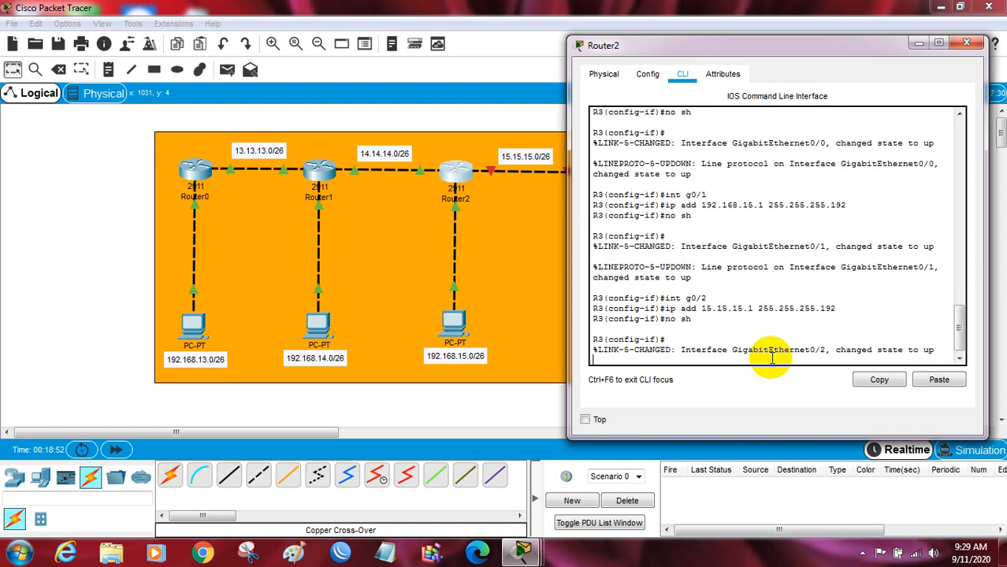
Step: Minimize Router2's window, open Router3's command line and answer "no" to the initial configuration dialog
key("Return")
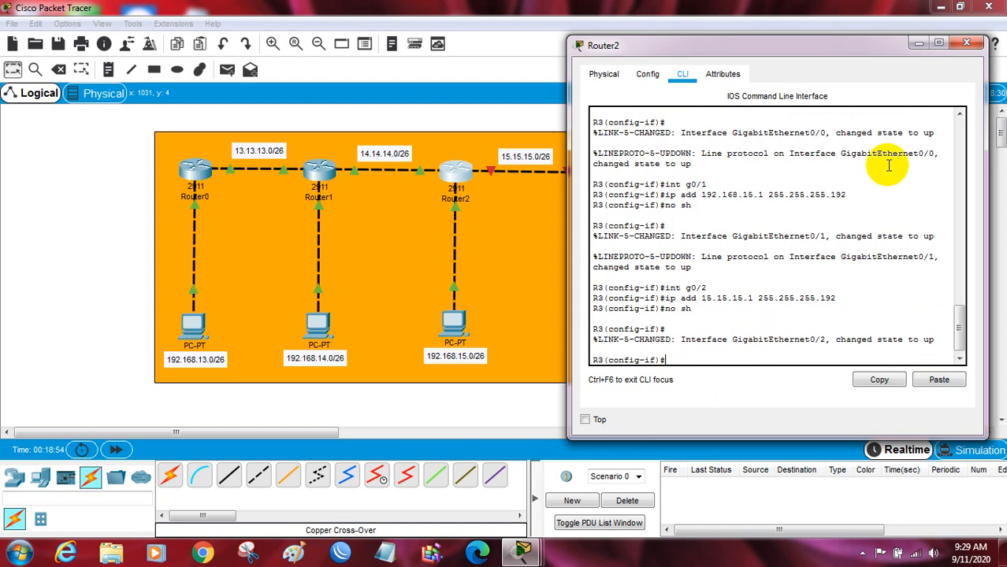
left_click(919, 43)
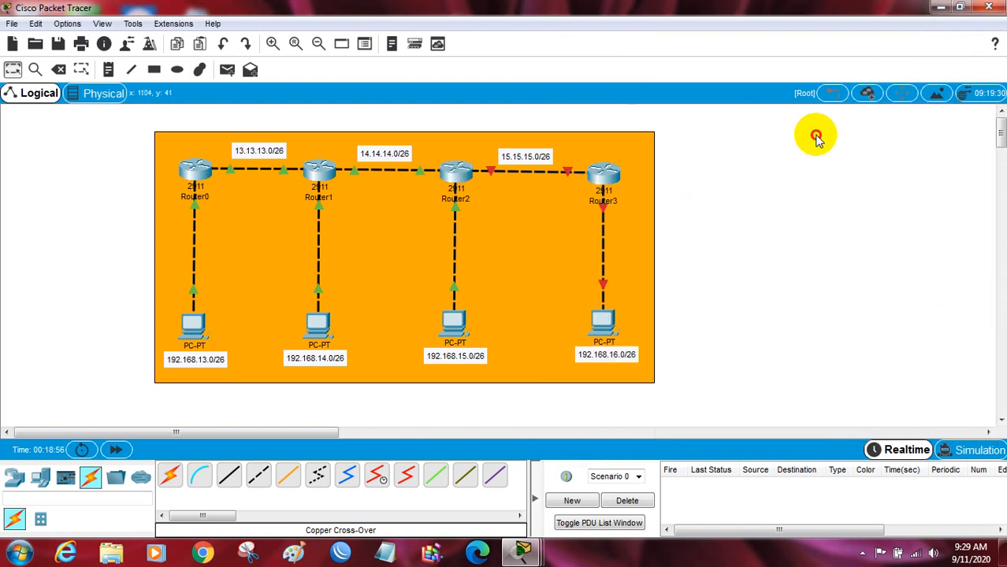
left_click(612, 173)
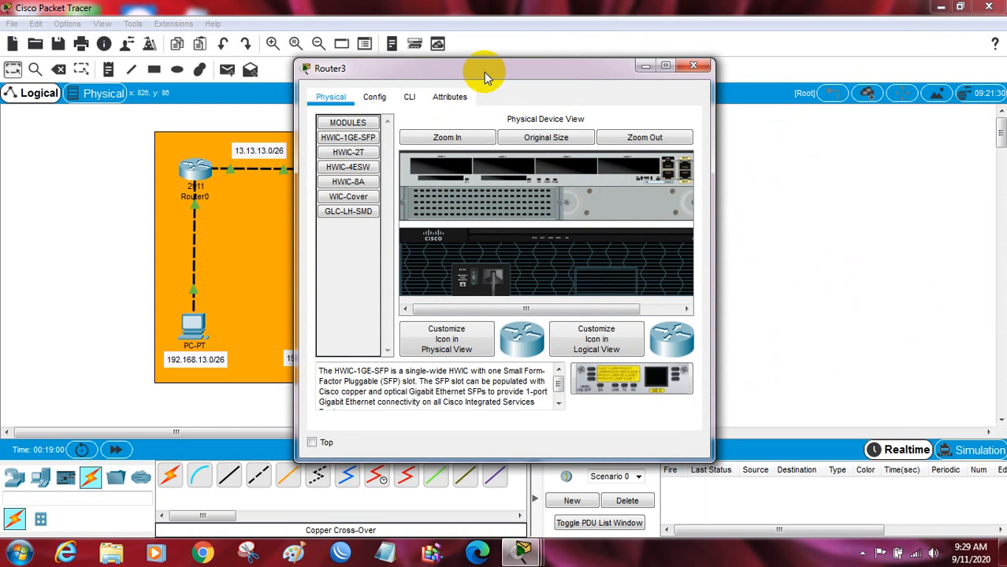
left_click_drag(484, 71, 291, 91)
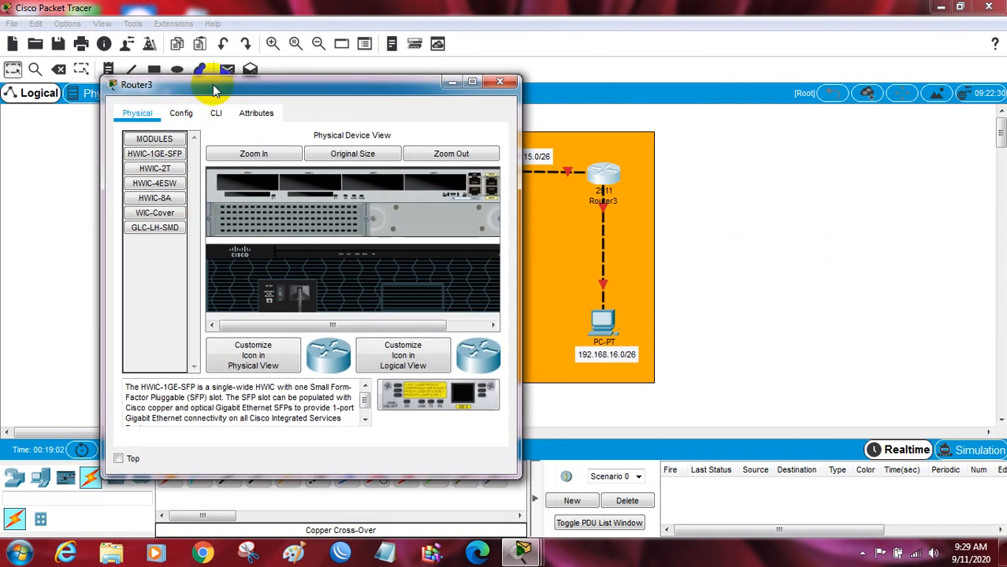
left_click(216, 112)
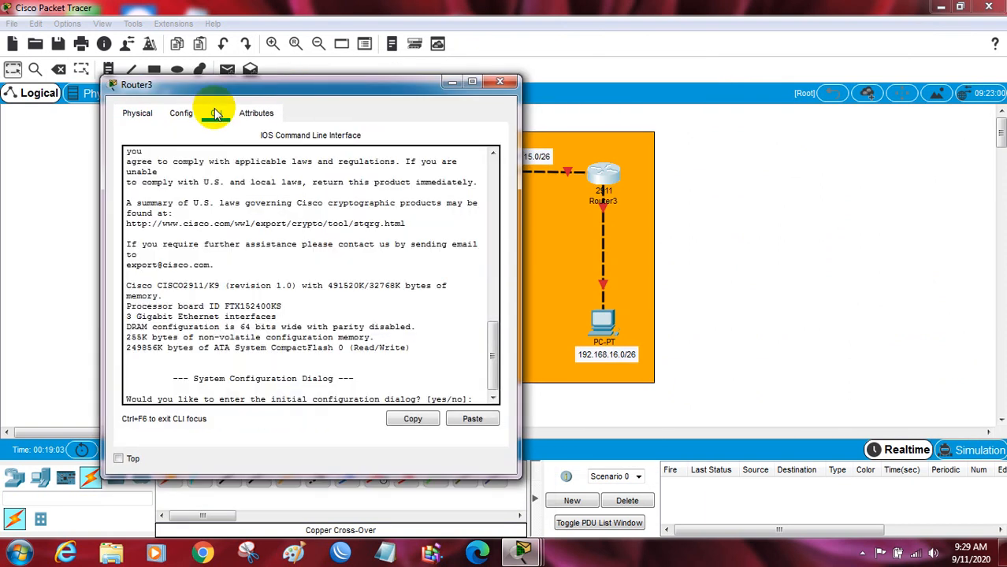
left_click(476, 399)
type("no")
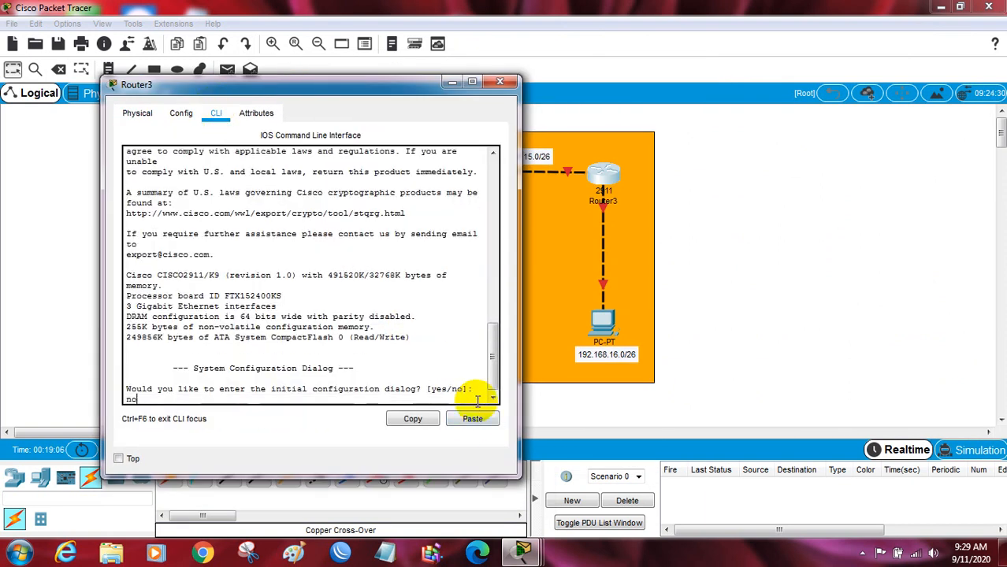
key("Return")
key("Return")
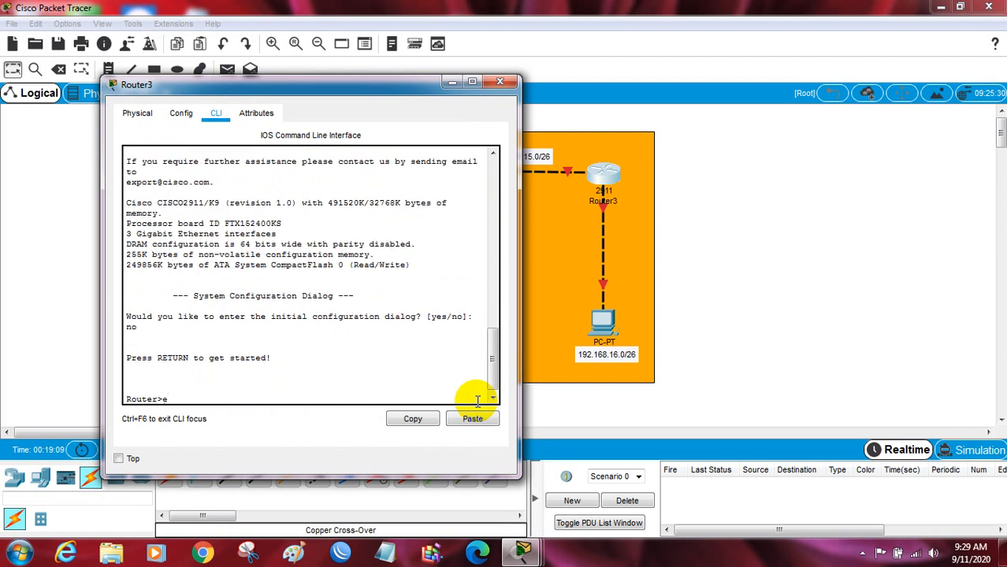
Step: Enter global configuration mode on Router3 with "en" and "conf t", and set its hostname to R4
type("en")
key("Return")
type("conf t")
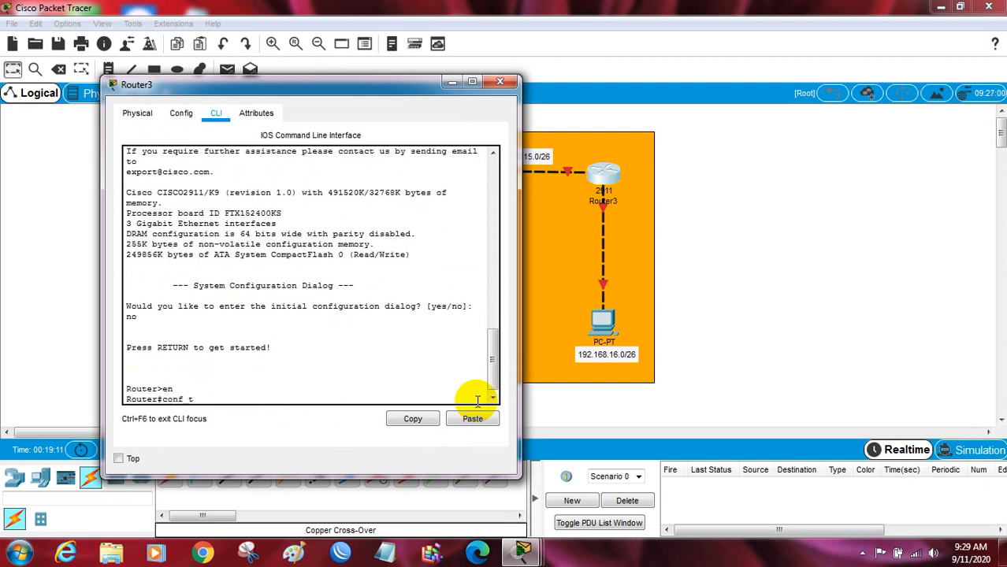
key("Return")
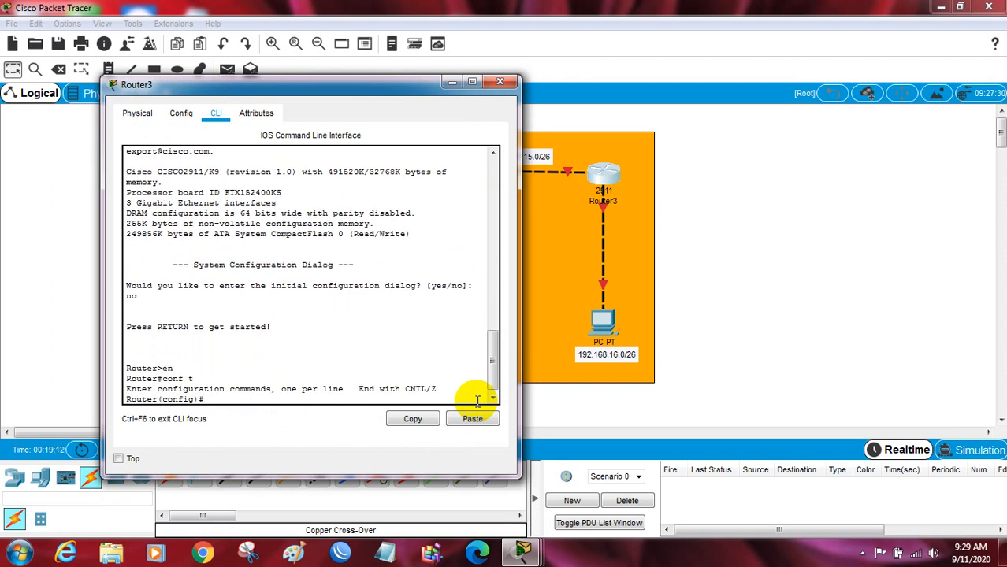
type("host")
key("Tab")
type("R4")
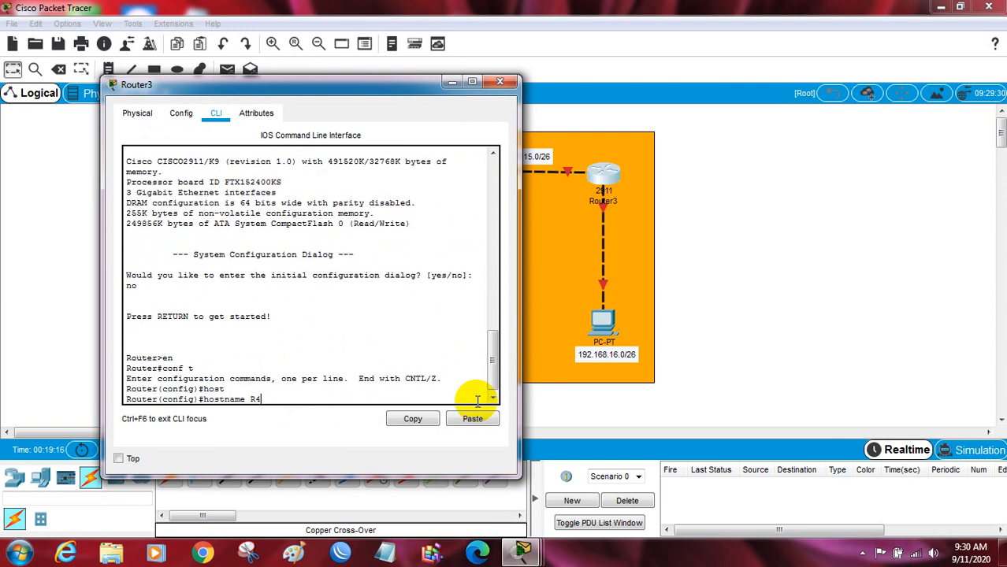
key("Return")
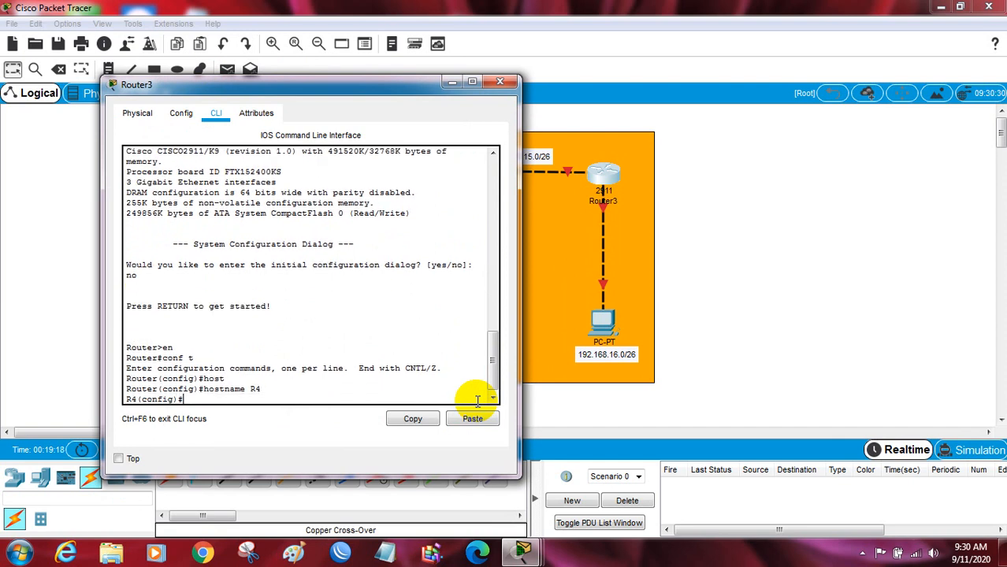
Step: Assign 15.15.15.2 with mask 255.255.255.192 to R4's interface g0/0 using "int" and "ip add"
type("int g0/0/0")
key("Return")
type("ip ")
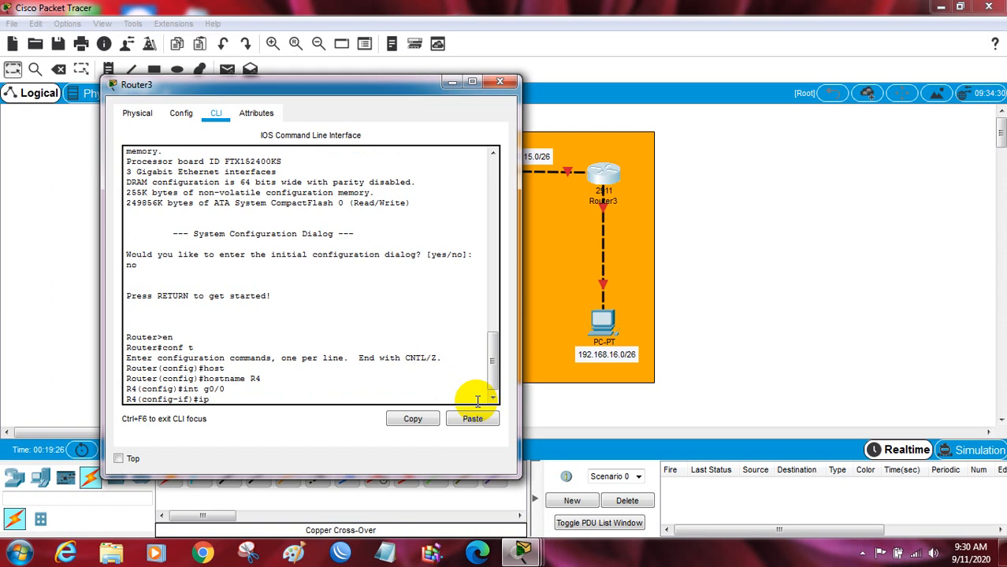
type("add")
left_click(394, 84)
left_click_drag(395, 84, 284, 86)
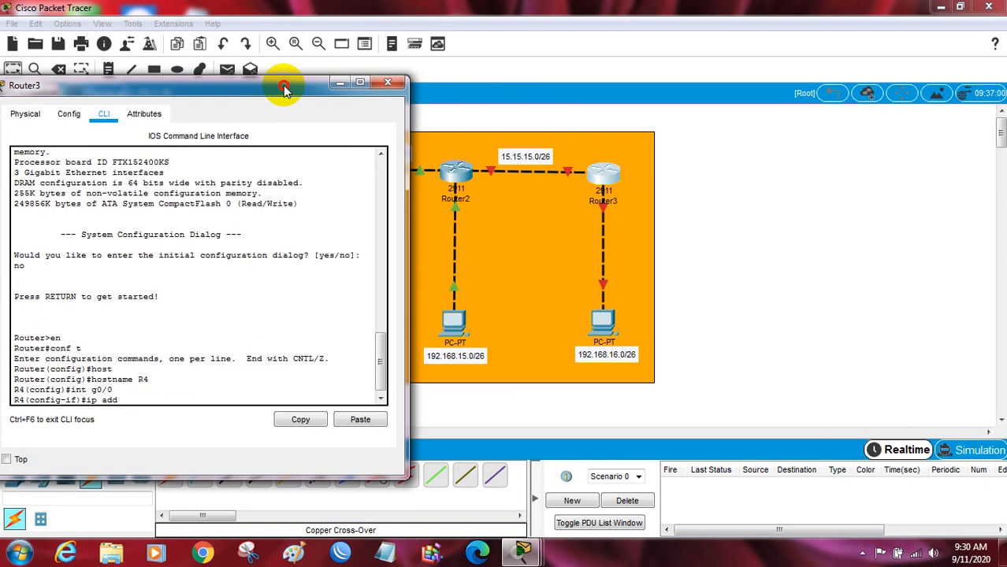
left_click(602, 179)
left_click(451, 191)
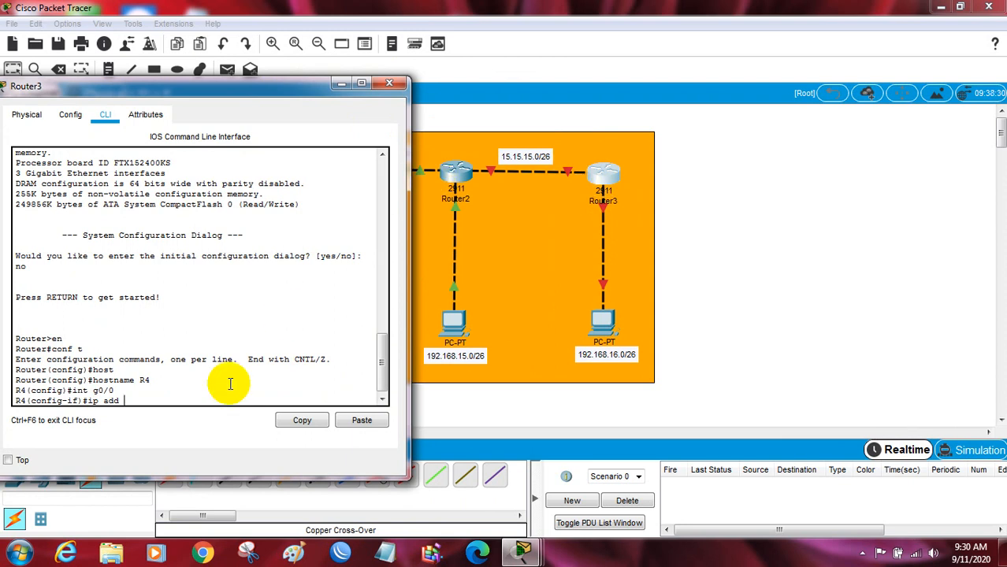
type("1")
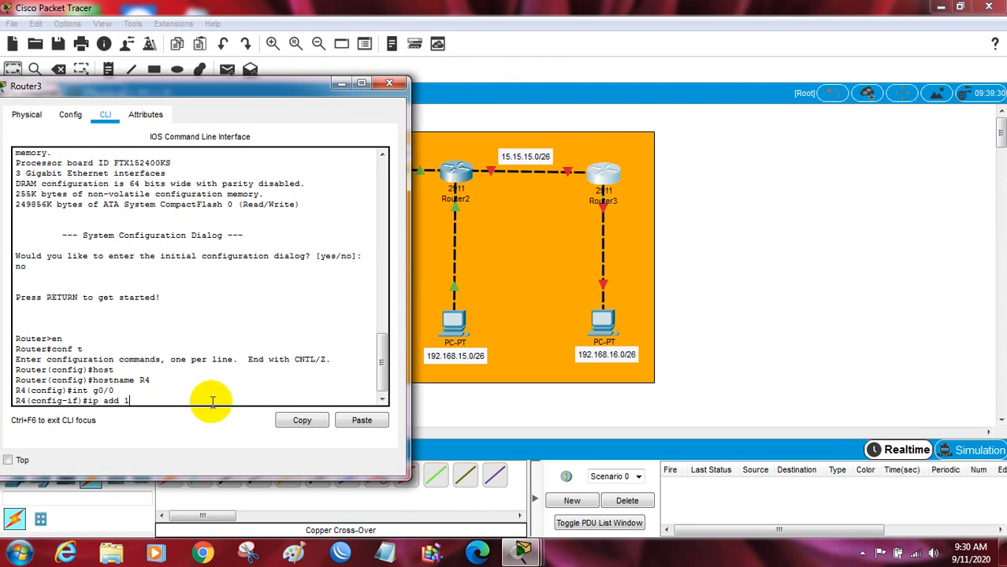
type("5.15.15.2 255.255.255.192")
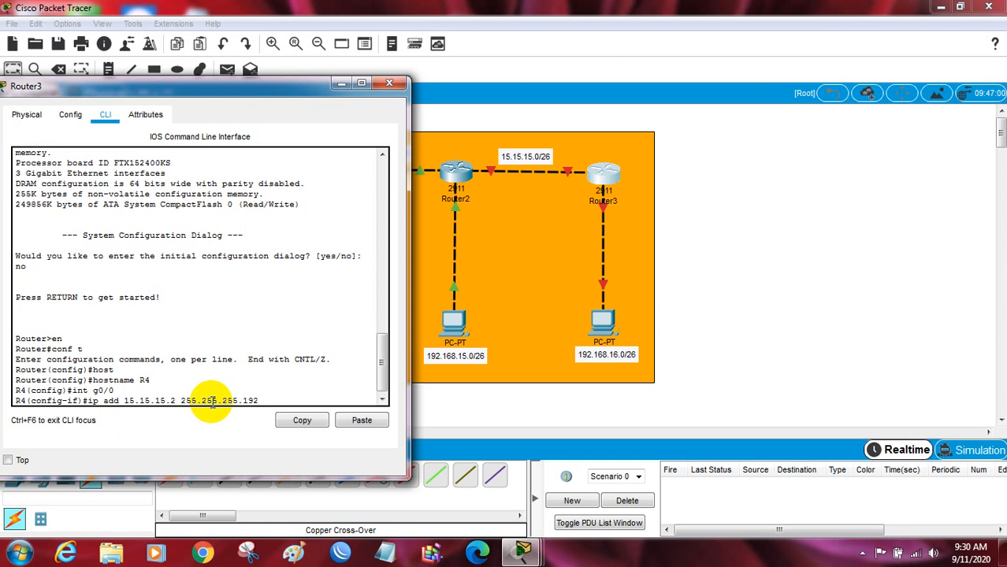
key("Return")
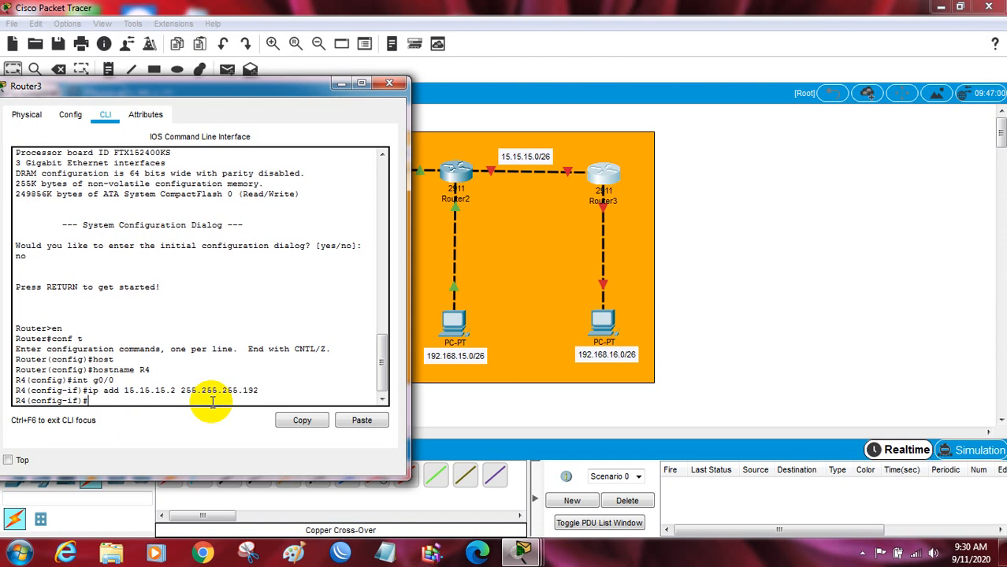
Step: Enable R4's interface g0/0 with "no sh"
type("no sh")
key("Return")
key("Return")
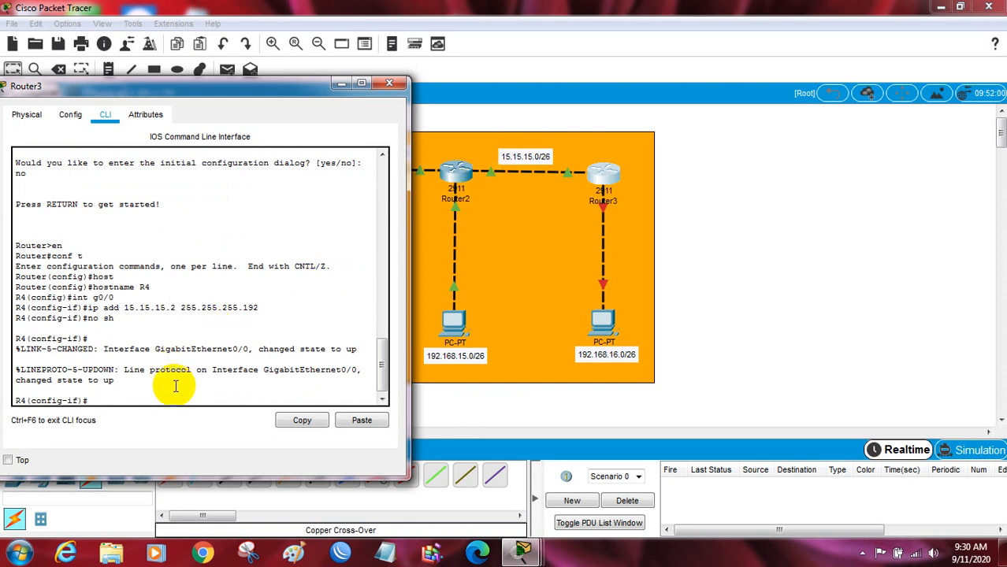
Step: Assign 192.168.16.1 with mask 255.255.255.192 to R4's interface g0/1, reusing the earlier "int" and "ip add" commands
key("Up")
key("Up")
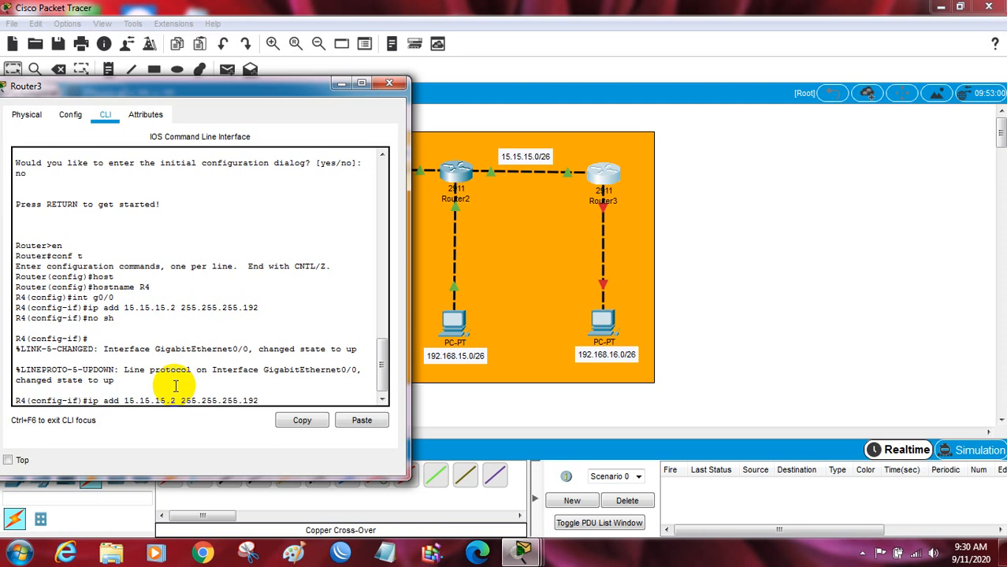
key("Up")
key("BackSpace")
type("1")
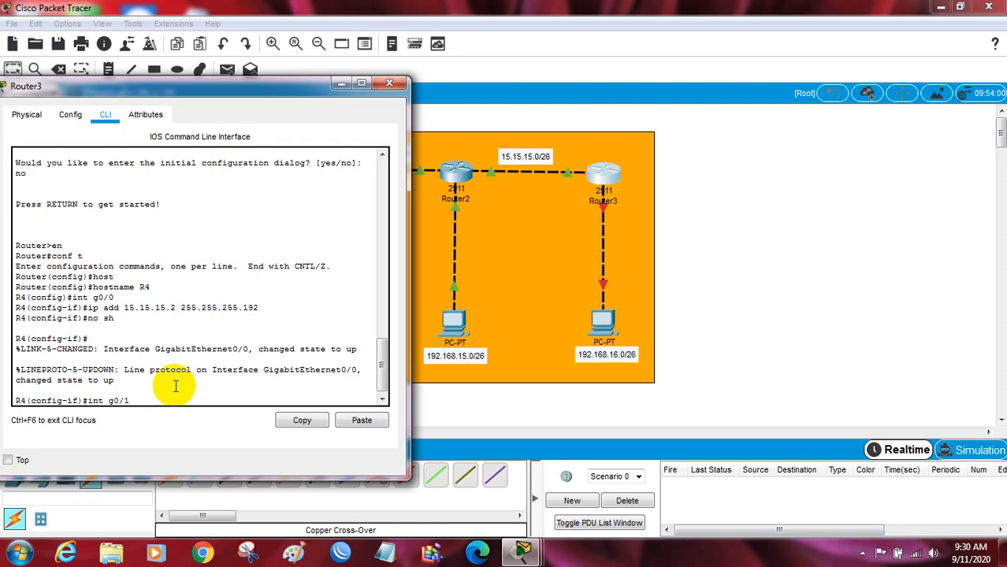
key("Return")
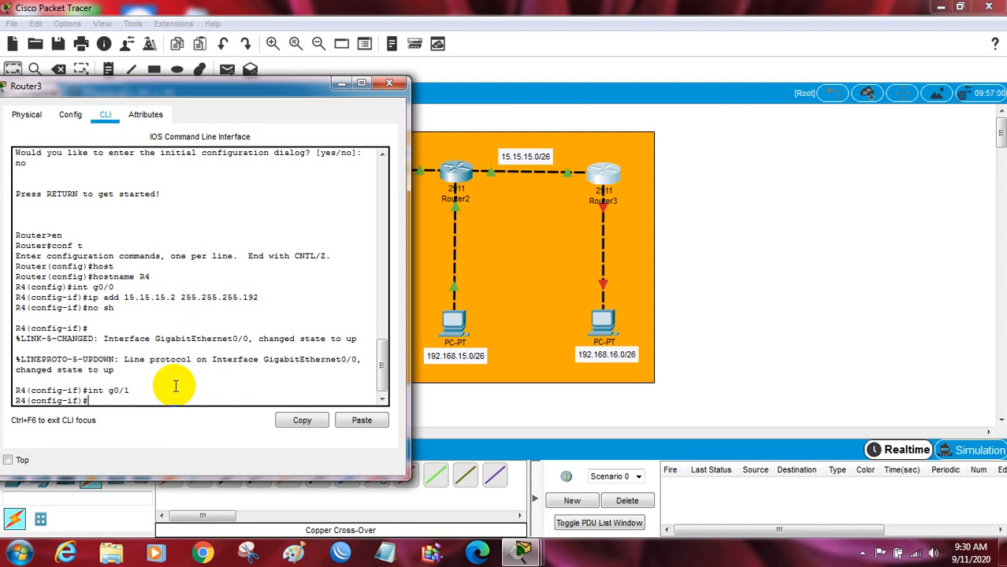
type("ip")
key("BackSpace")
key("BackSpace")
type("no sh")
key("Up")
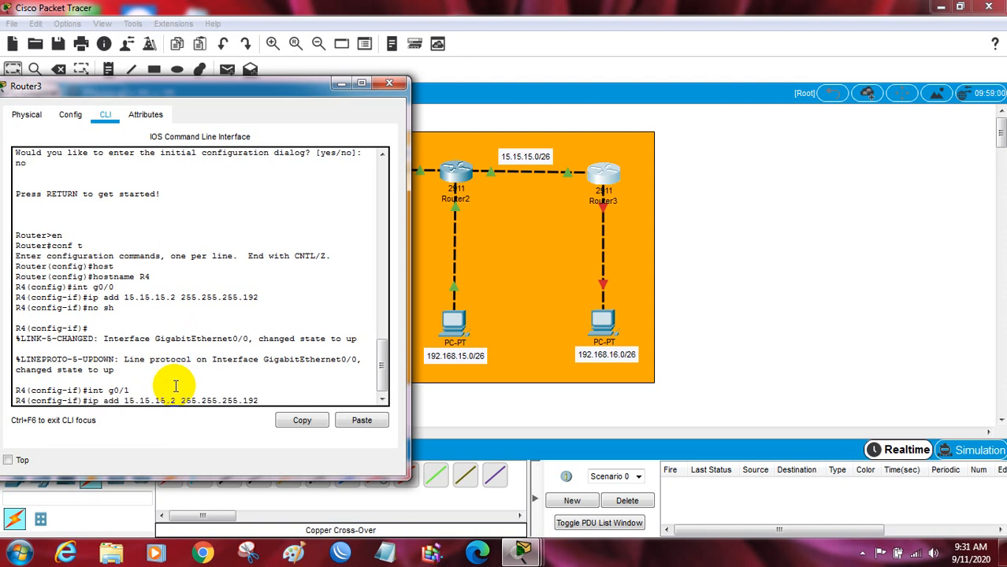
key("Left")
key("Left")
key("Left")
key("Left")
key("Left")
key("Left")
key("Left")
key("Left")
key("Left")
key("Left")
key("Left")
key("Left")
key("Left")
key("Left")
key("Left")
key("BackSpace")
key("BackSpace")
key("BackSpace")
key("BackSpace")
key("BackSpace")
key("BackSpace")
key("BackSpace")
key("BackSpace")
key("BackSpace")
type("92")
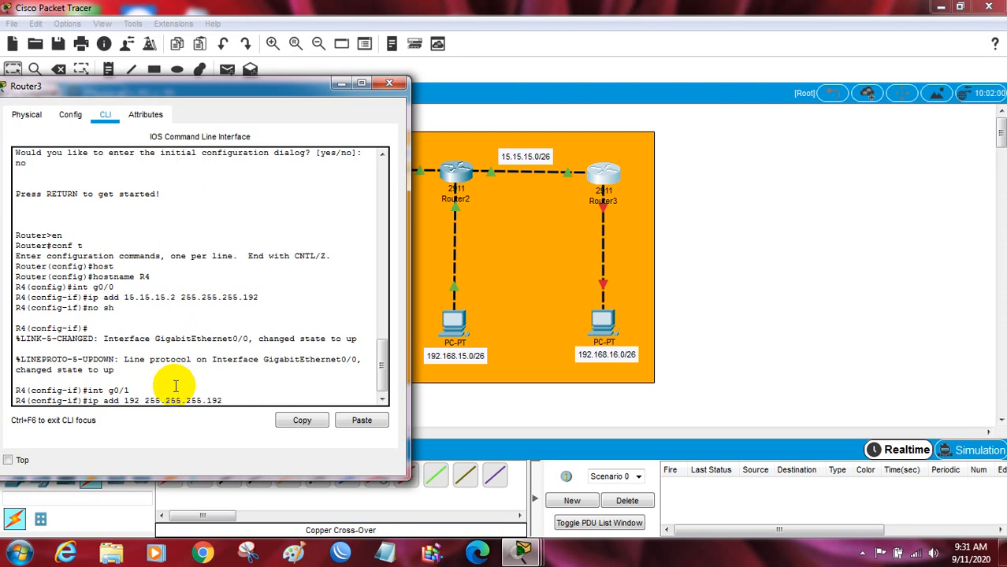
type(".168.16.1")
key("Return")
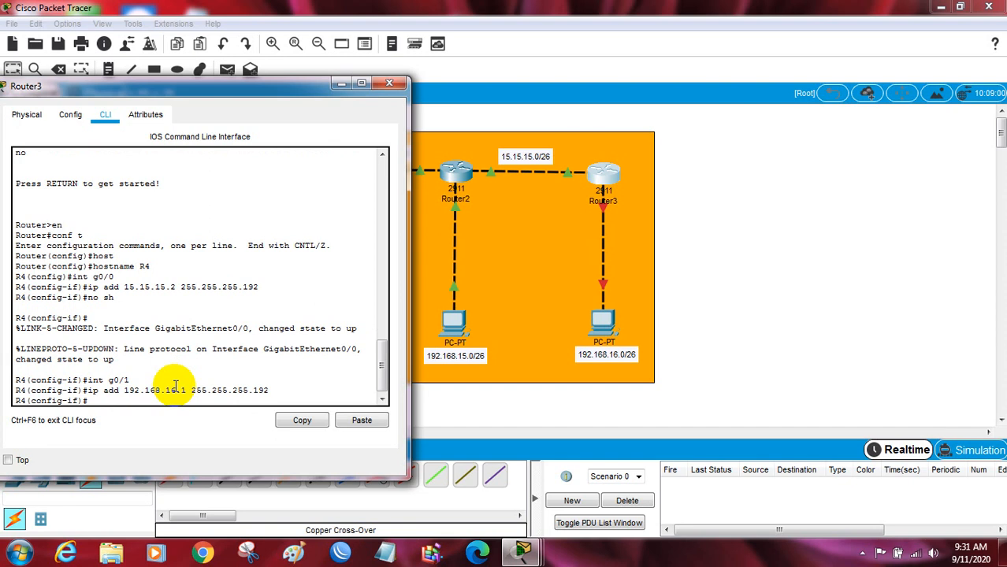
Step: Enable R4's interface g0/1 with "no sh" and minimize Router3's window
type("no sh")
key("Return")
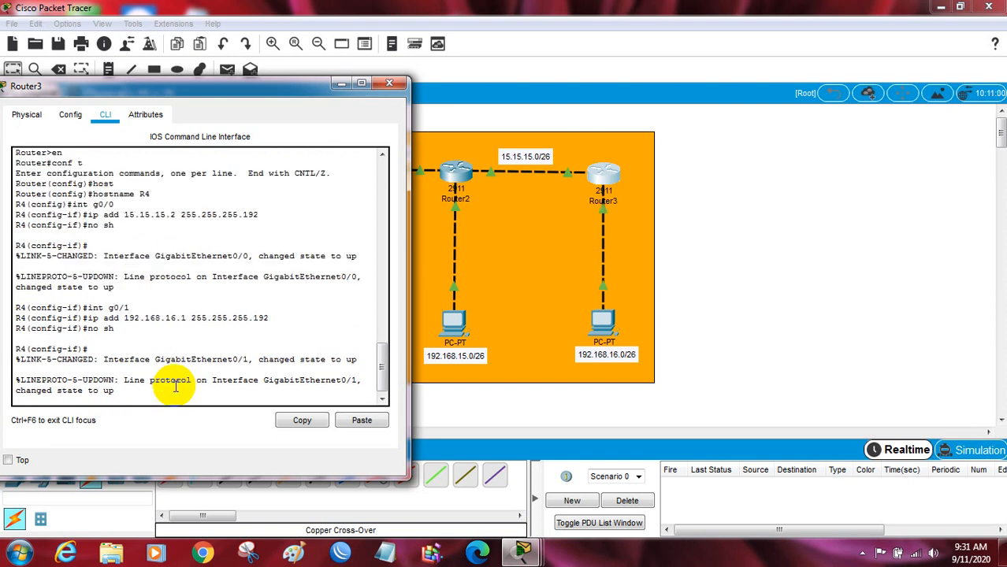
key("Return")
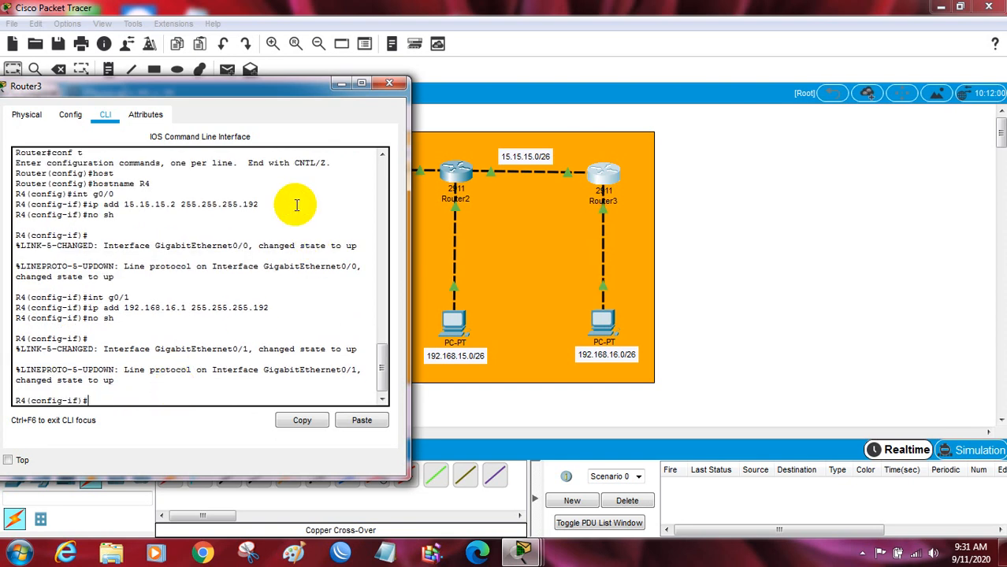
left_click(335, 89)
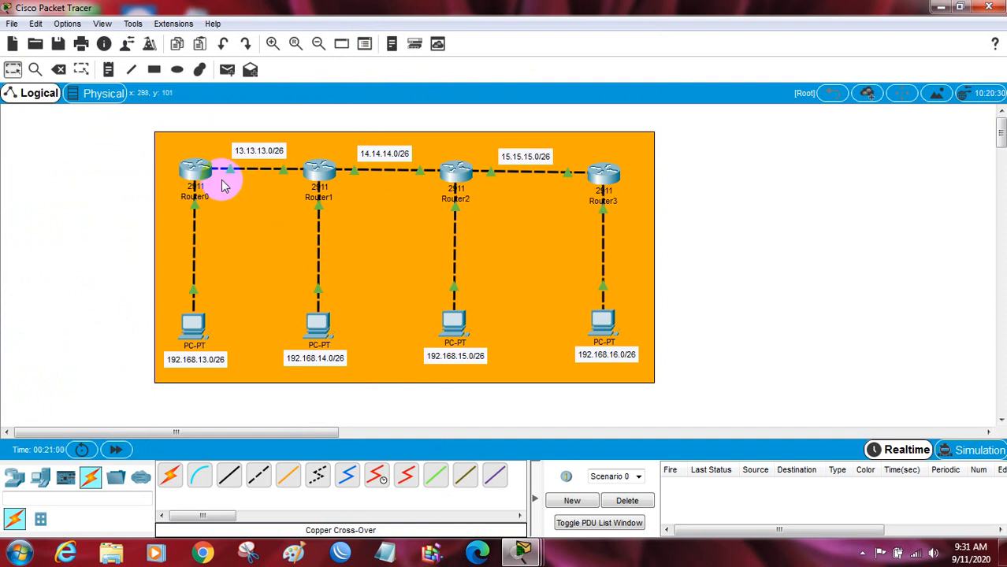
Step: Open Router0's command line and return R1 from interface mode to global configuration mode with "ex"
mouse_move(207, 179)
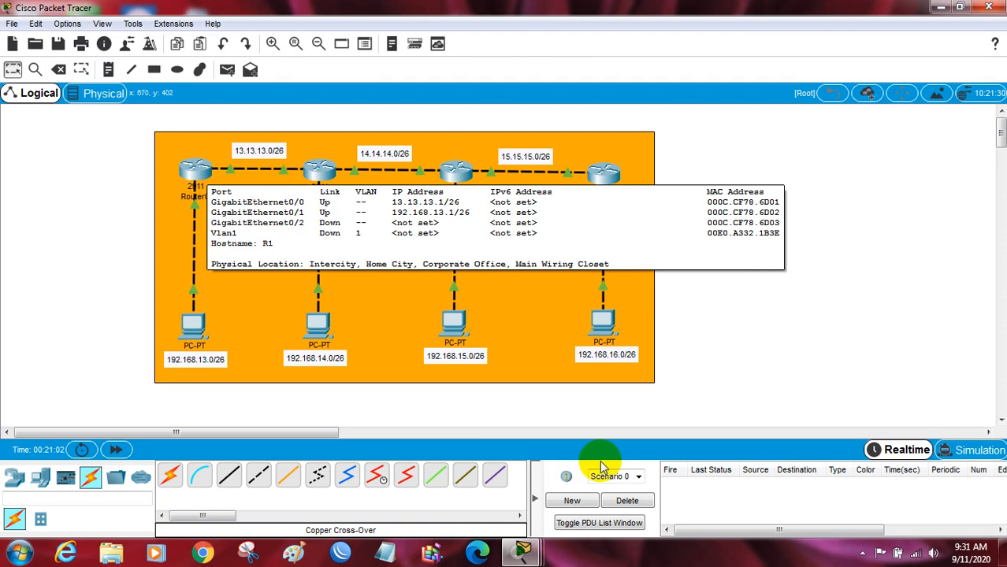
left_click(535, 556)
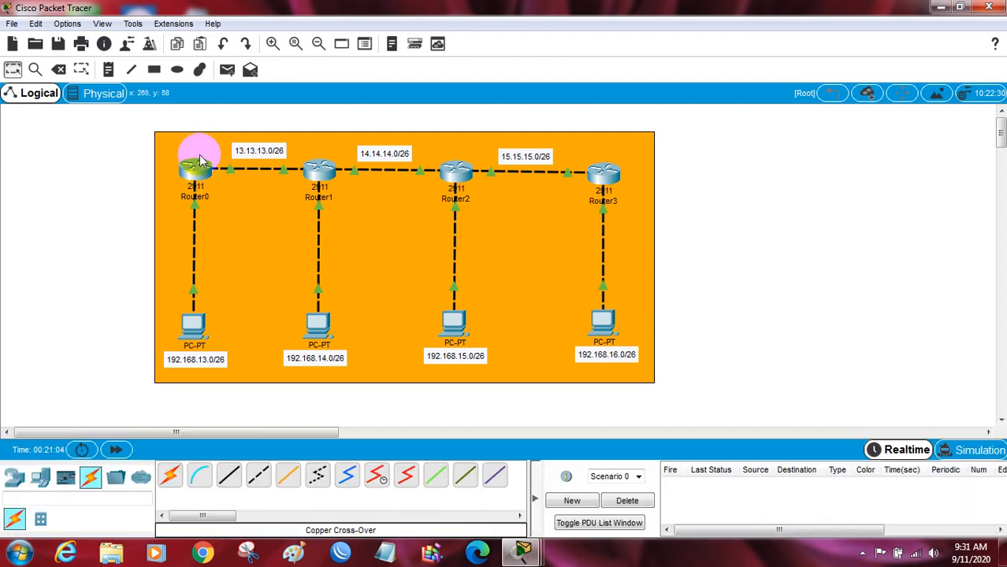
left_click(197, 168)
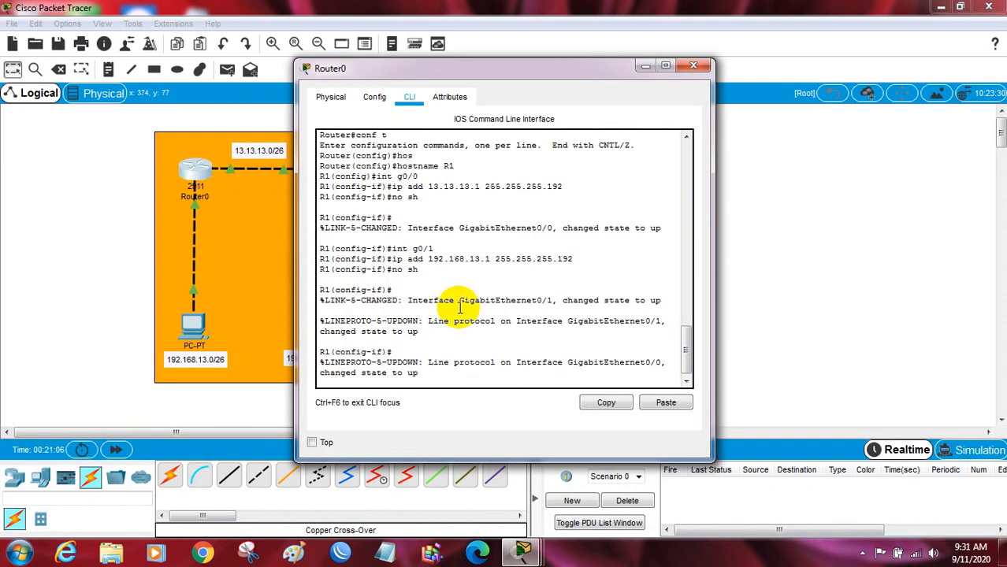
key("Return")
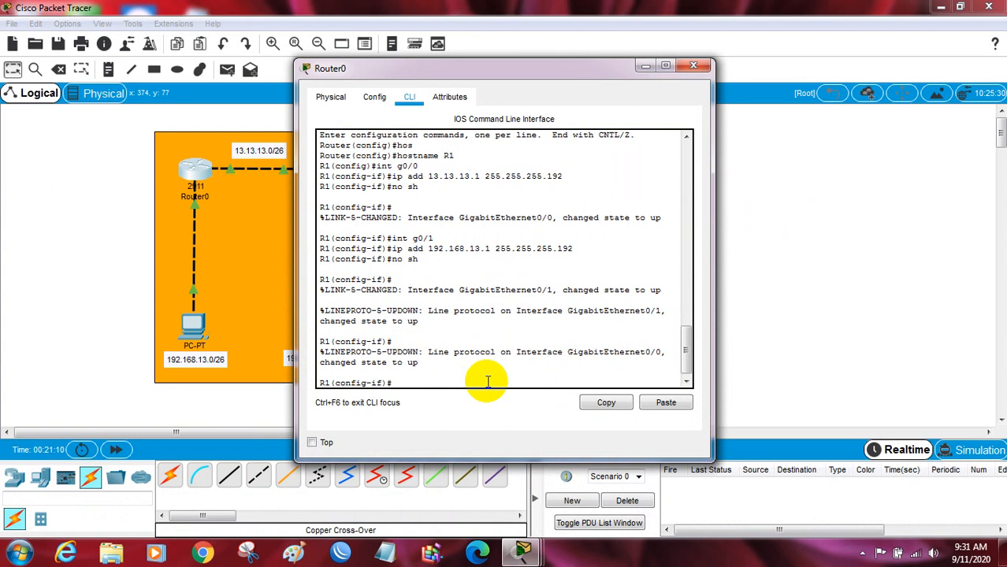
type("ex")
key("Return")
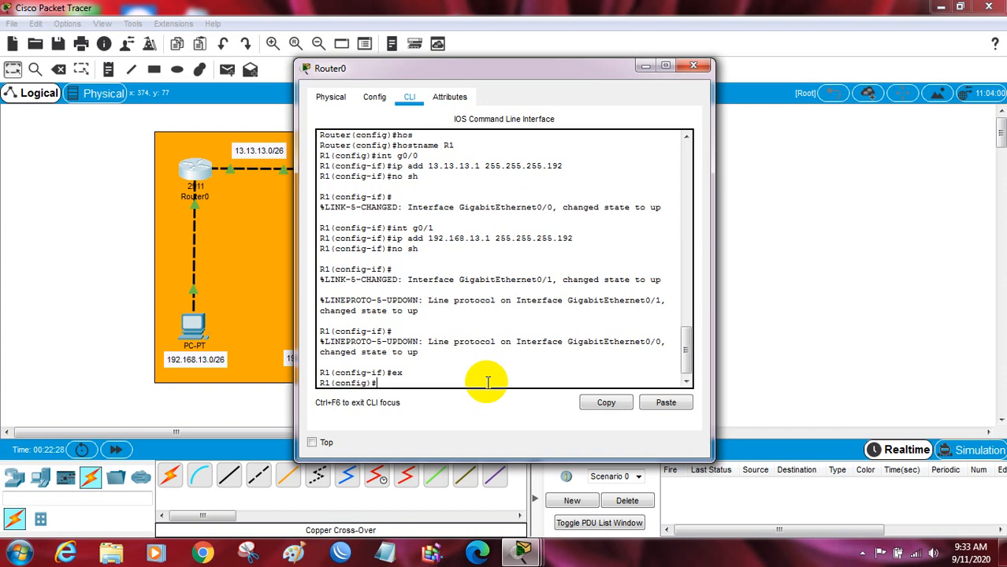
Step: Display R1's routing table with "do sh ip route" and examine the EIGRP entry in the route code legend
type("do sh ip route")
key("Return")
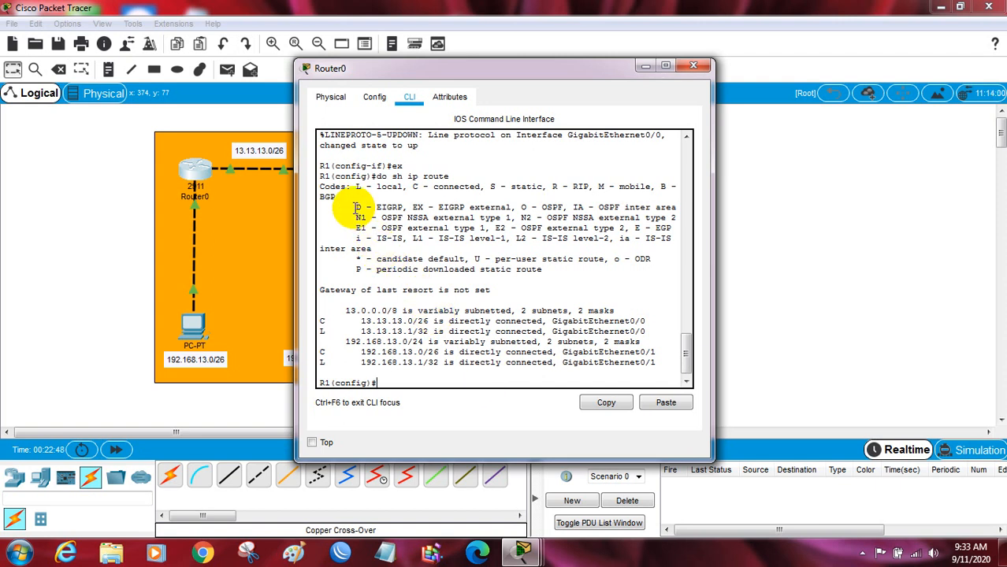
left_click_drag(356, 207, 399, 206)
left_click_drag(355, 197, 403, 207)
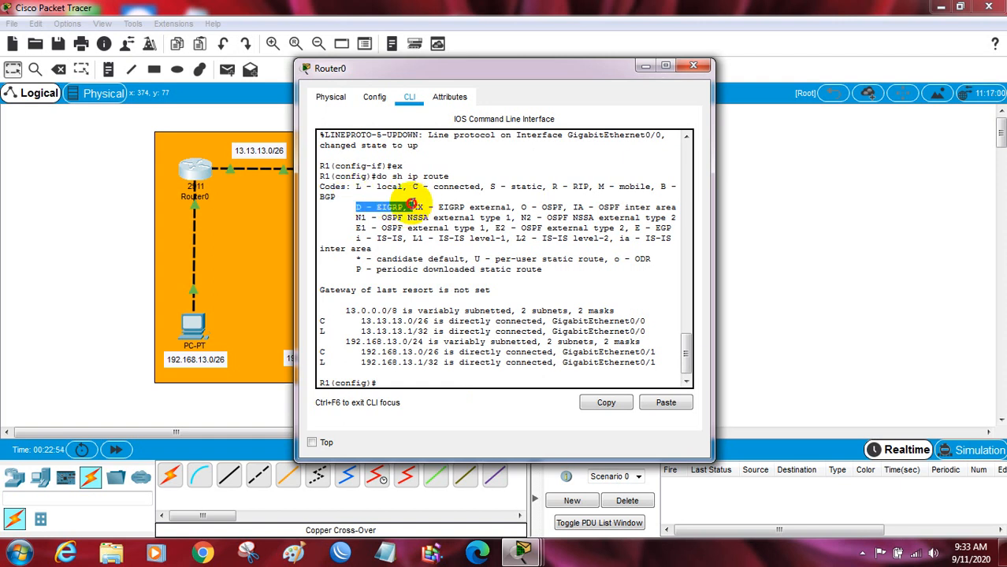
left_click(379, 383)
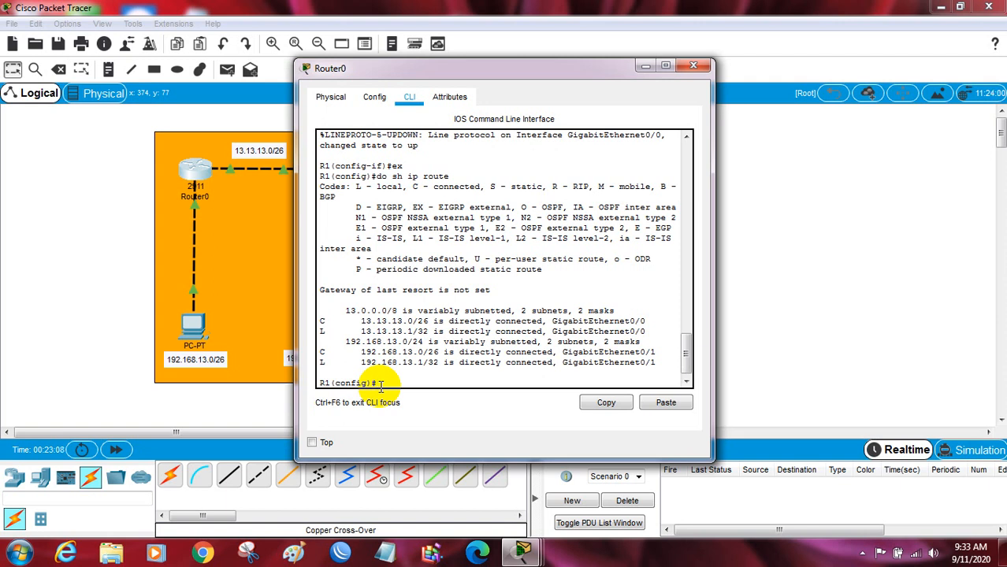
Step: Start EIGRP on R1 with "router eigrp 1" and disable automatic summarization with "no auto-summary"
type("router eigrp")
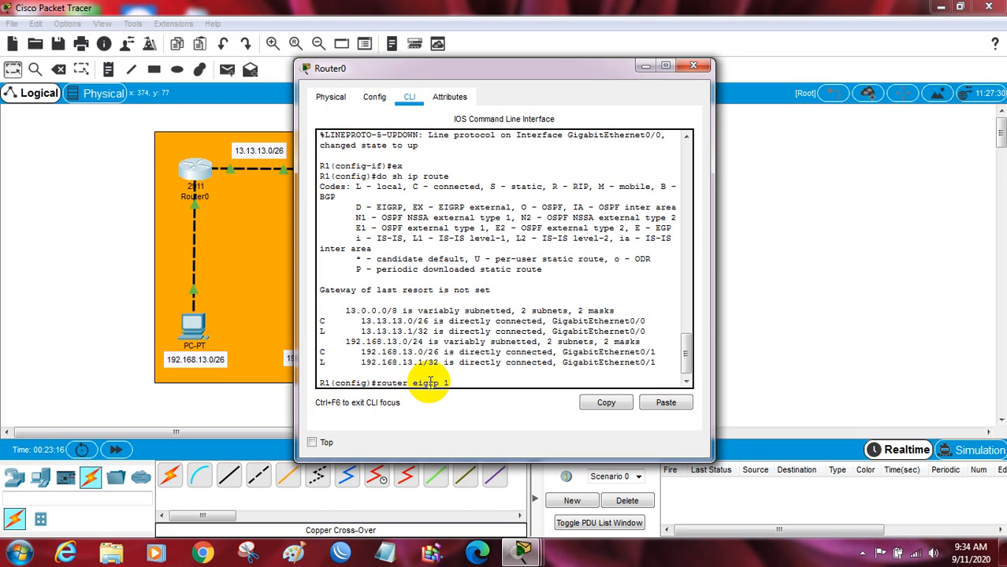
type(" 1")
key("Return")
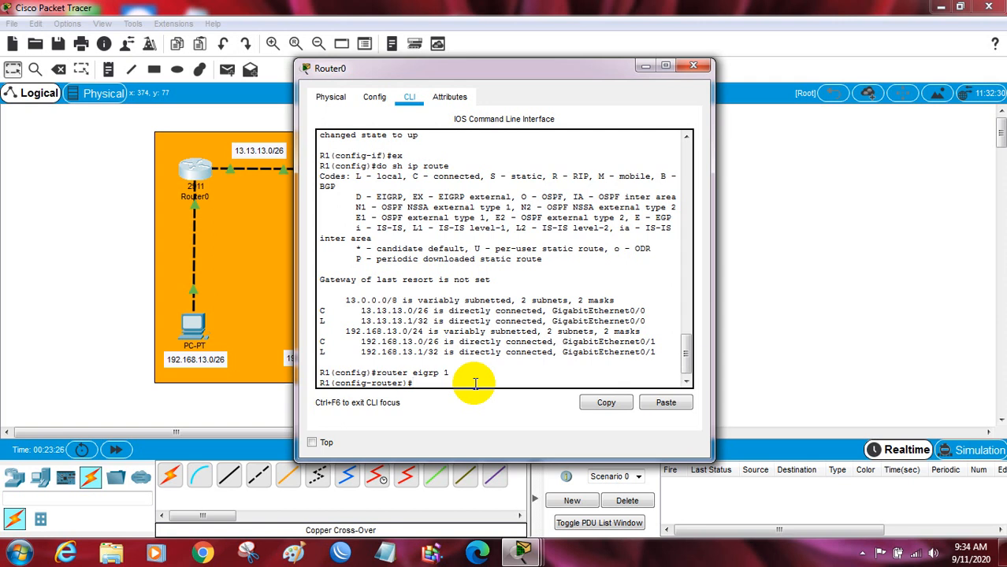
type("no auto")
key("Tab")
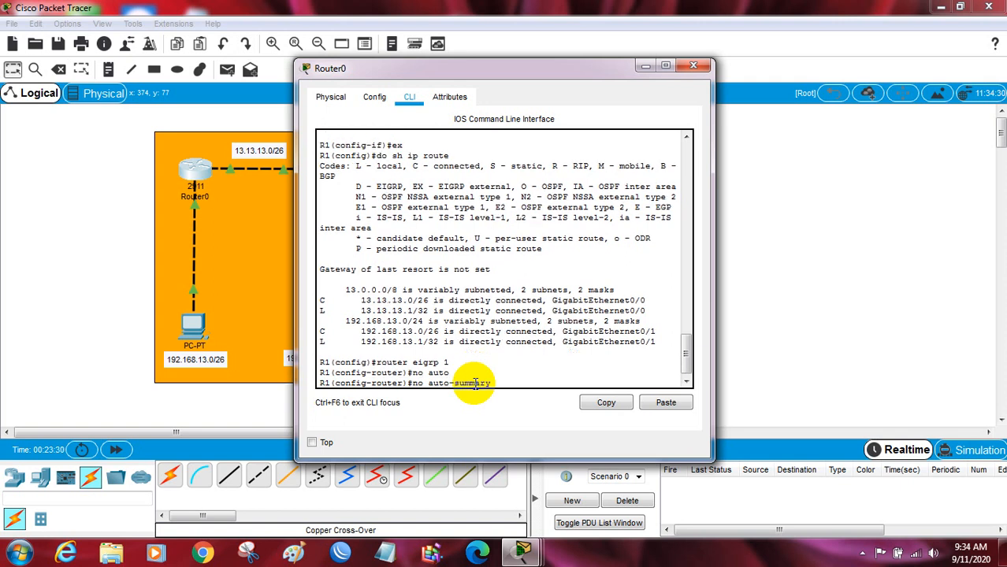
key("Return")
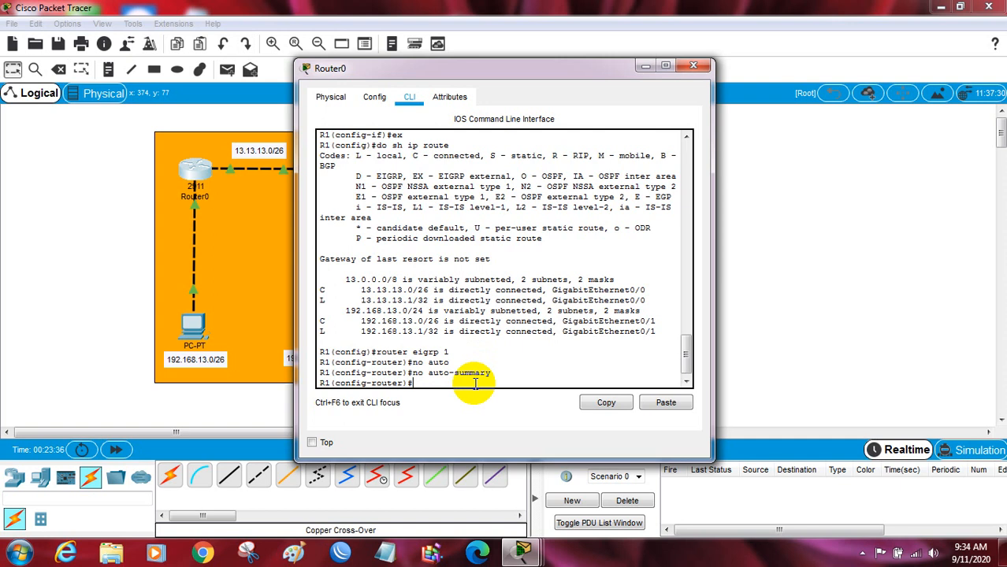
Step: Advertise R1's connected networks 13.13.13.0 and 192.168.13.0 in EIGRP 1 with "net" commands
type("net")
type("13.13.13.0")
key("Return")
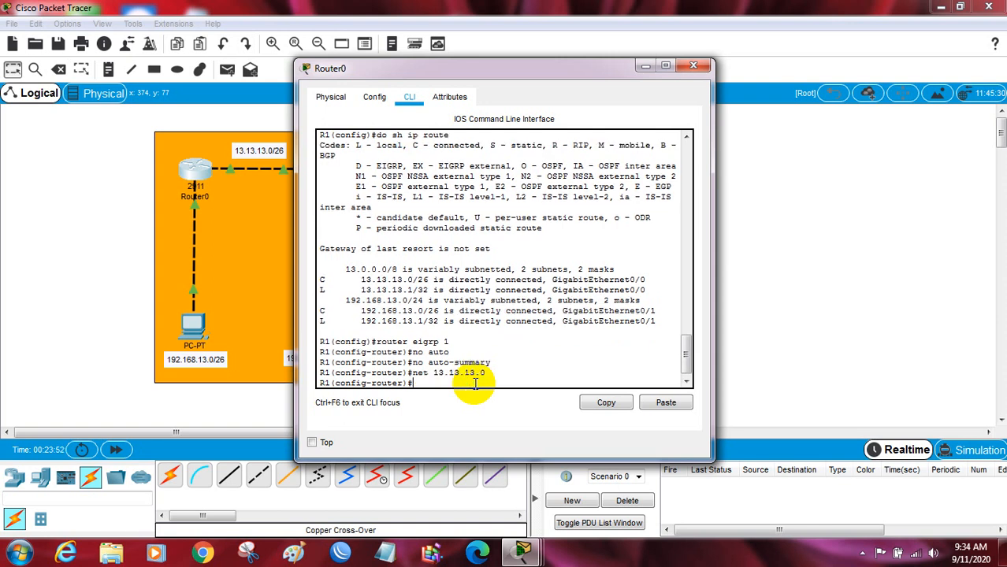
type("net 192.168.13.0")
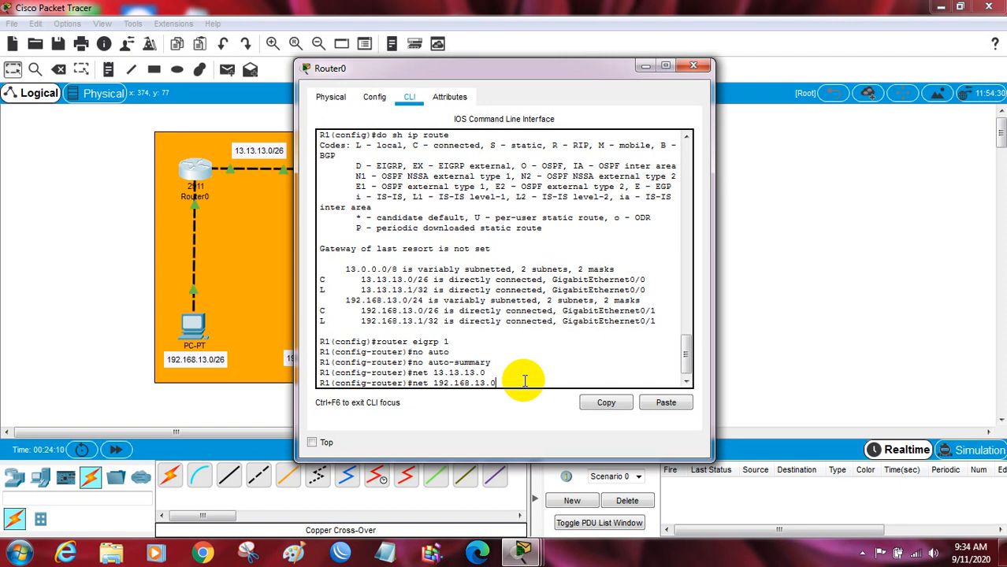
key("Return")
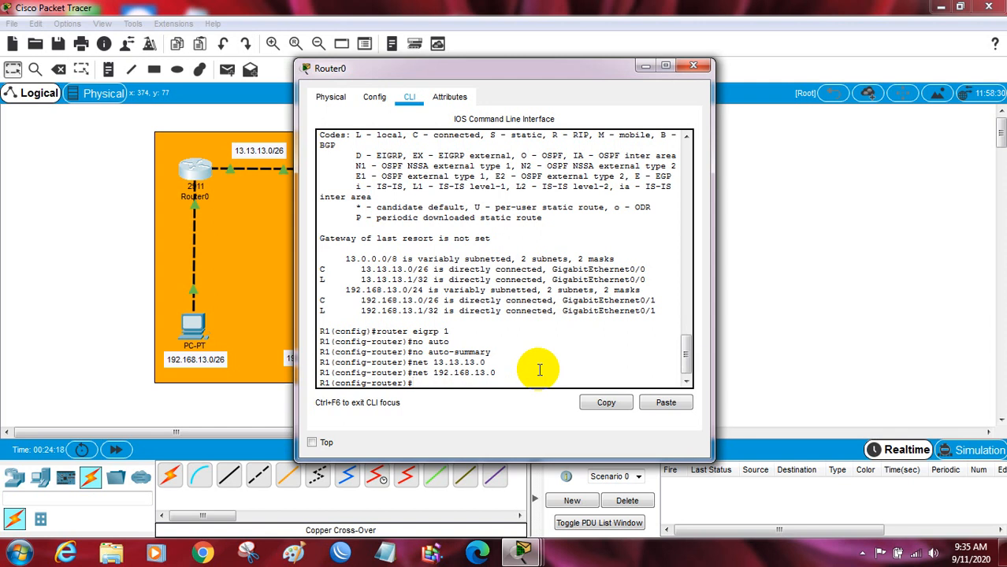
Step: Recall "do sh ip route" and display R1's routing table from router configuration mode
key("Up")
key("Up")
key("Up")
key("Up")
key("Up")
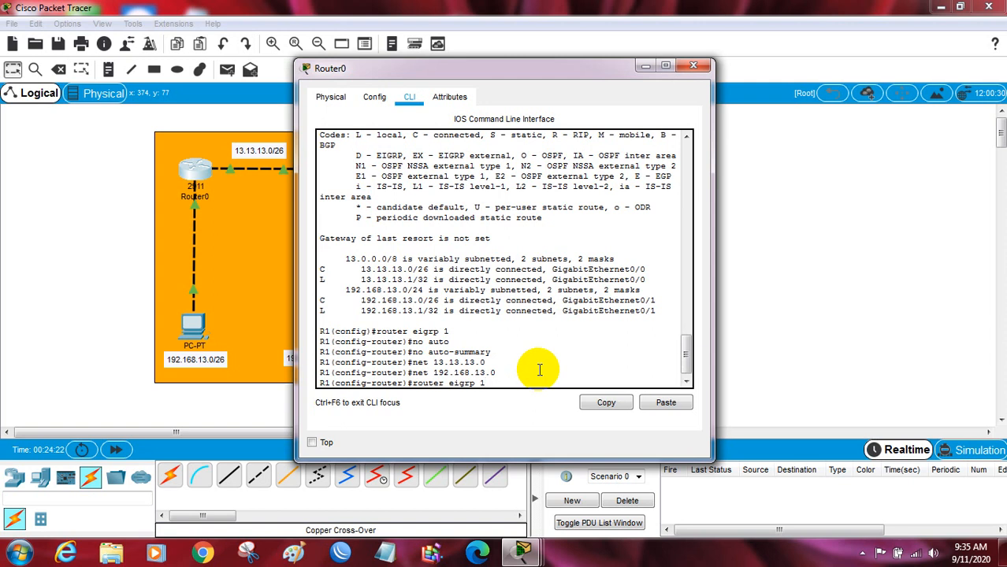
key("Up")
key("Return")
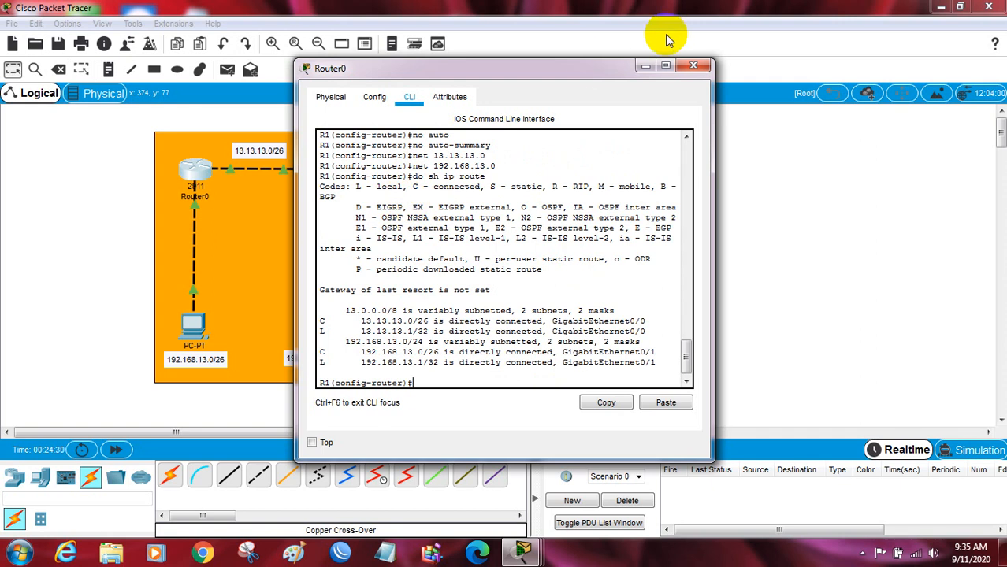
Step: Enter "no auto-summary" again under R1's EIGRP 1 process
type("no au")
key("Tab")
key("Return")
Step: Display R1's routing table once more with the recalled "do sh ip route" and minimize Router0's window
key("Up")
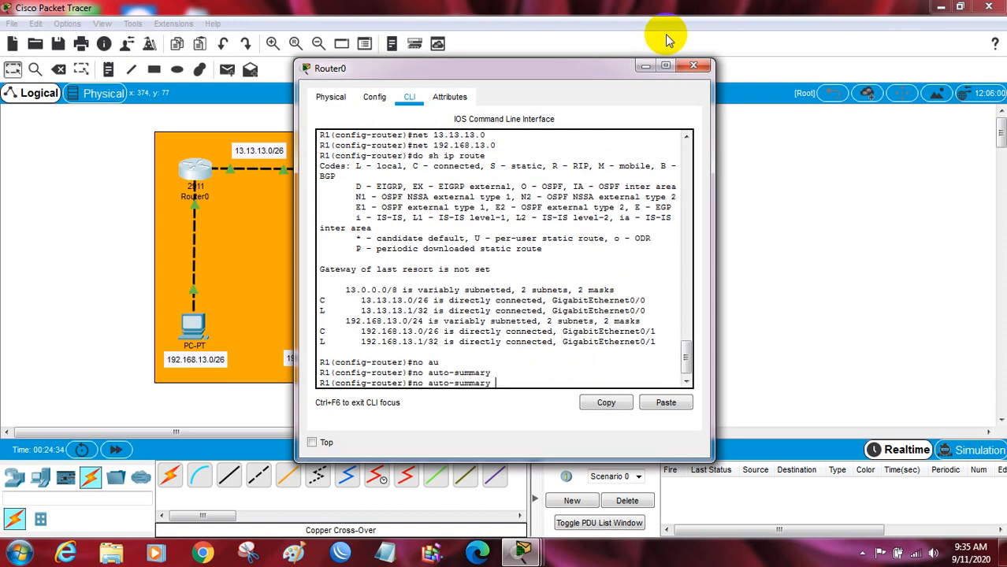
key("Up")
key("Up")
key("Up")
key("Up")
key("Up")
key("Up")
key("Return")
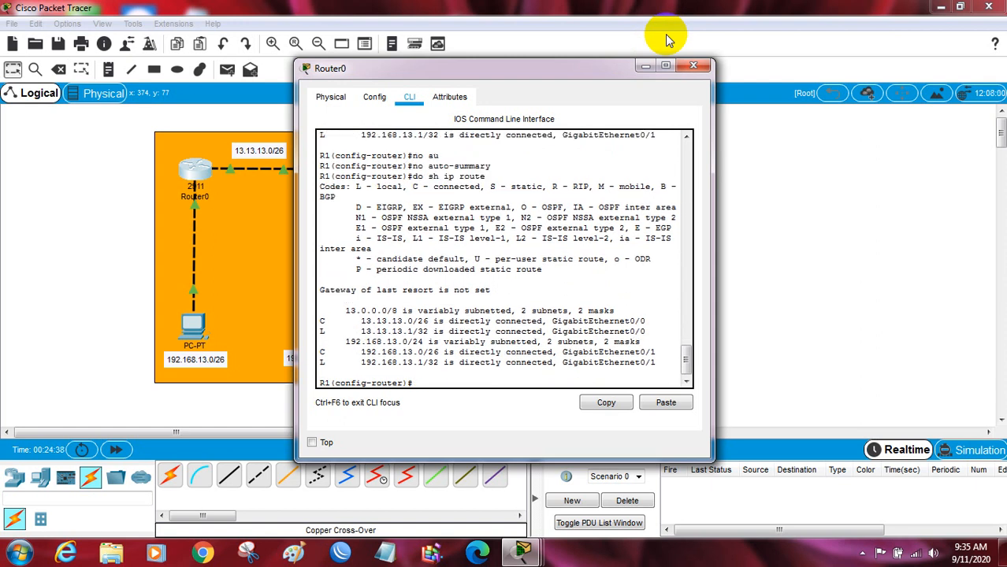
left_click(646, 65)
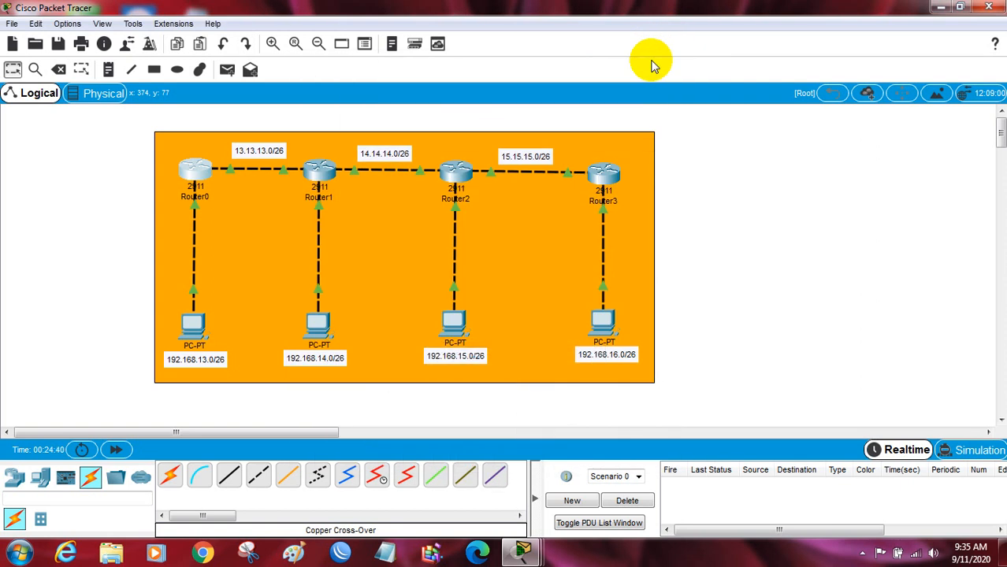
Step: Open Router1's command line and return R2 from interface mode to global configuration mode with "ex"
left_click(319, 171)
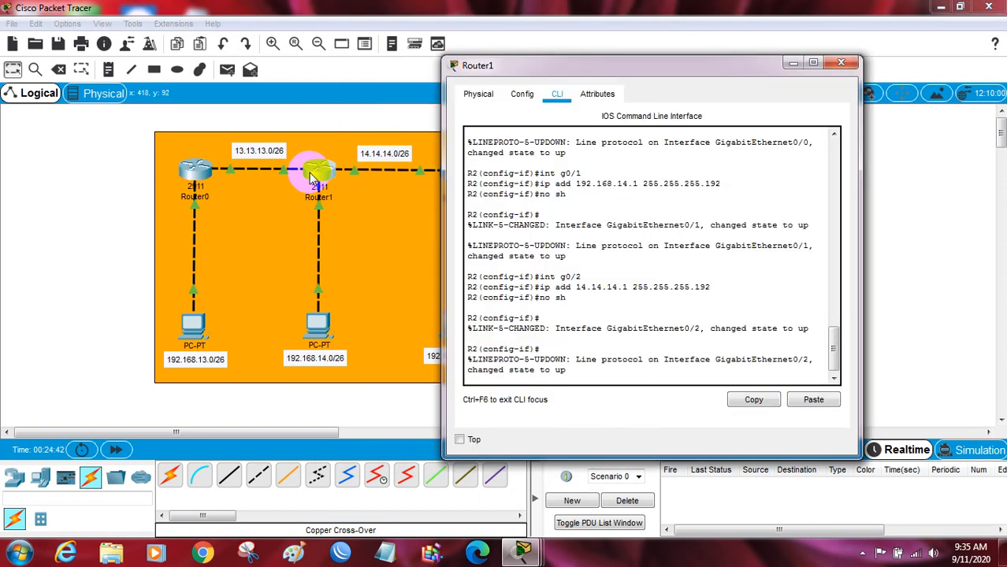
left_click(614, 376)
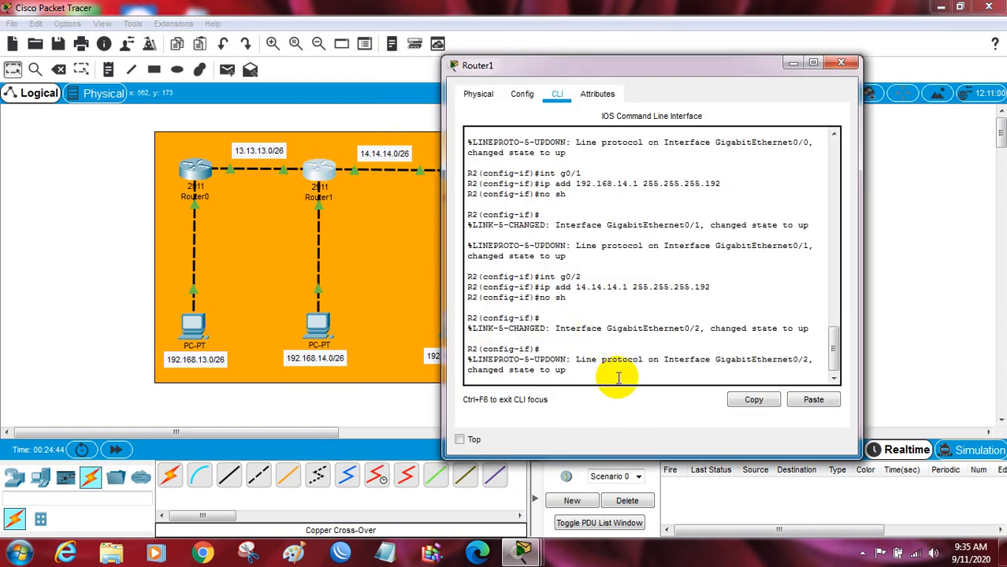
key("Return")
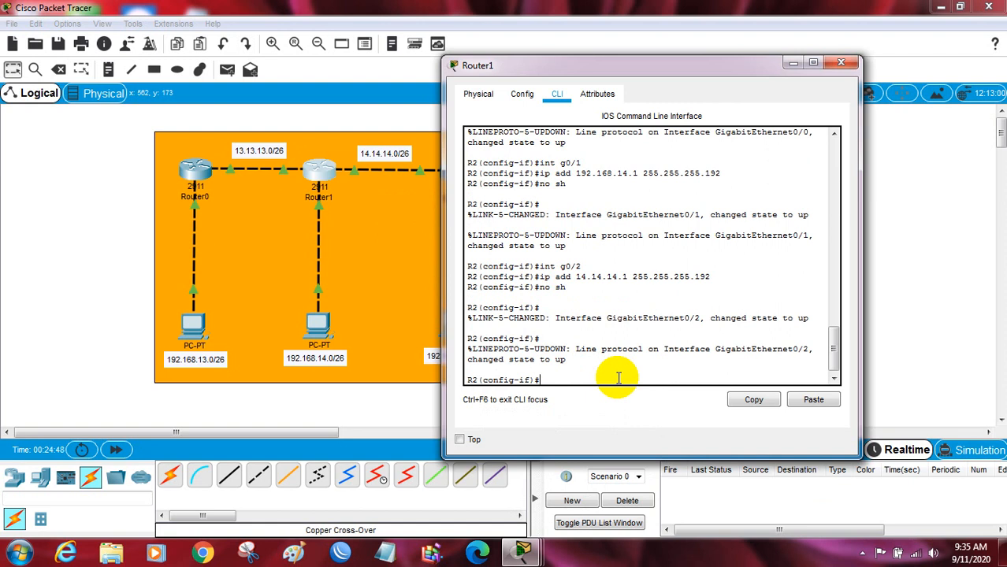
type("ex")
key("Return")
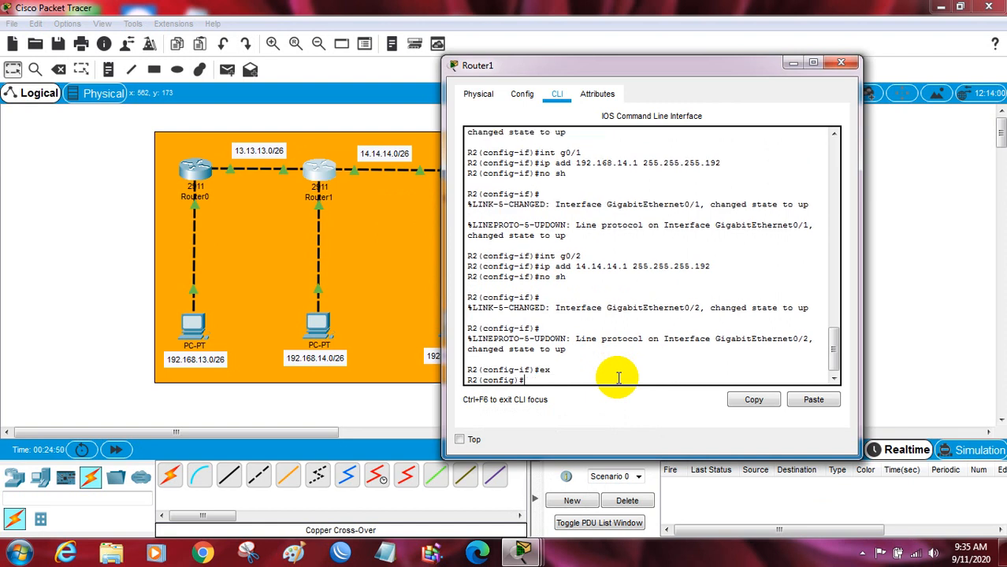
Step: Start EIGRP on R2 with "router eigrp 1" and disable automatic summarization with "no auto-summary"
type("router eigrp 1")
key("Return")
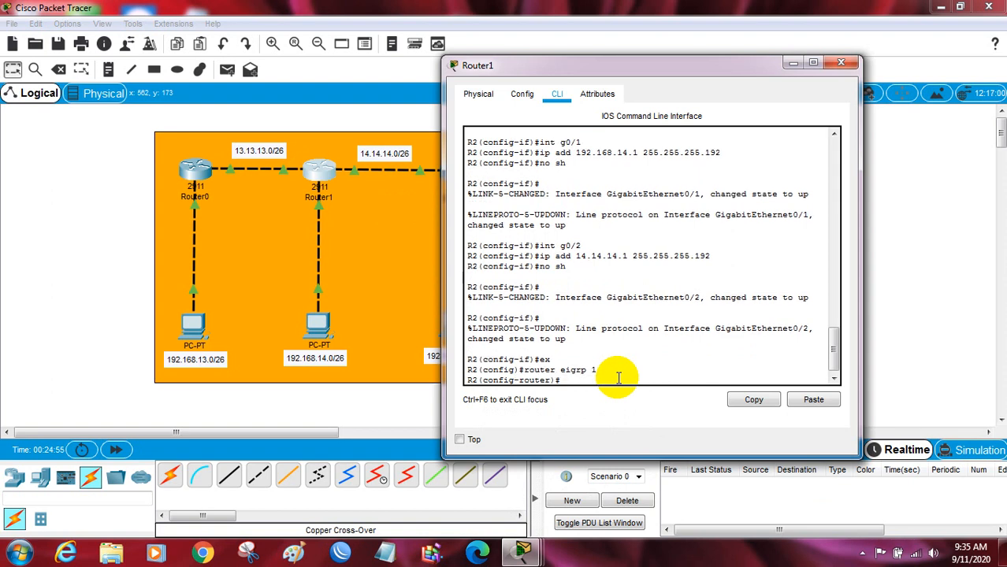
type("no au")
key("Tab")
key("Return")
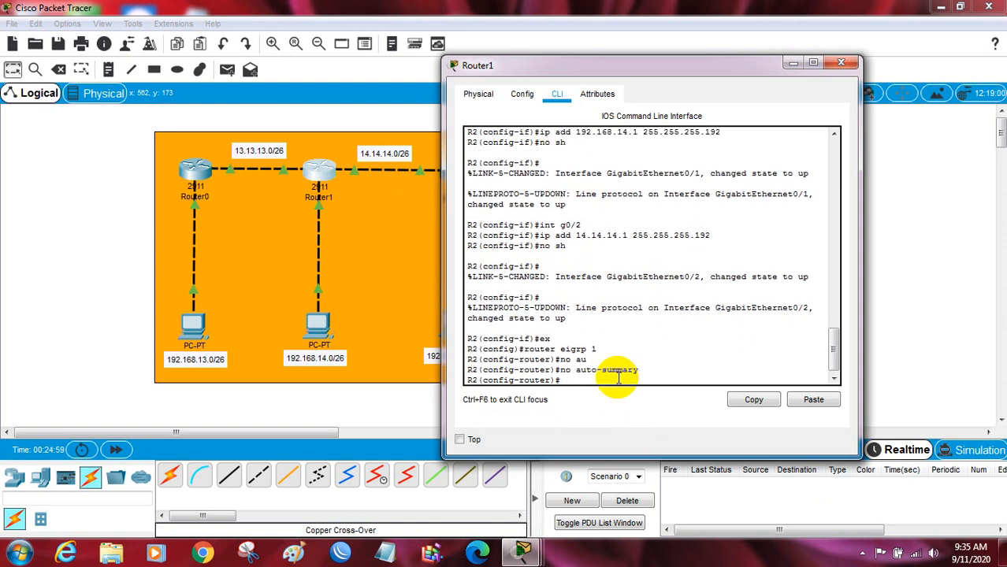
Step: Advertise network 13.13.13.0 in R2's EIGRP 1 process and repeat the same "net" command
type("net 13.13.13.0")
key("Return")
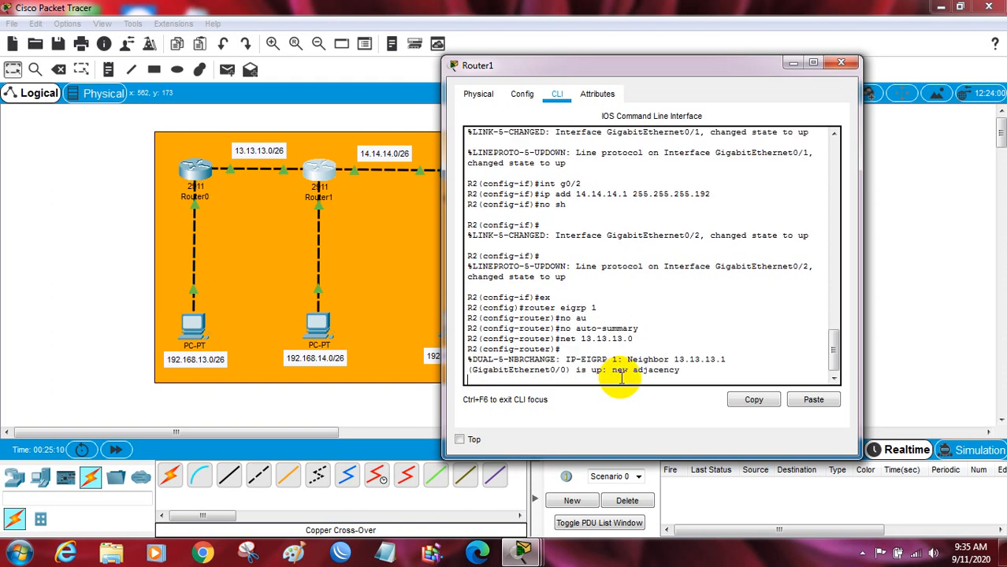
key("Return")
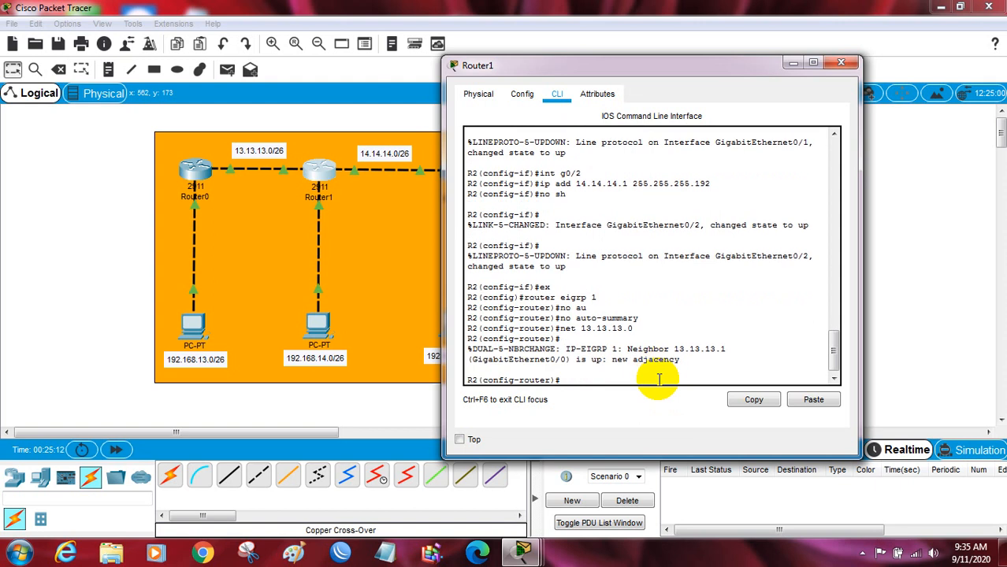
key("Up")
key("Return")
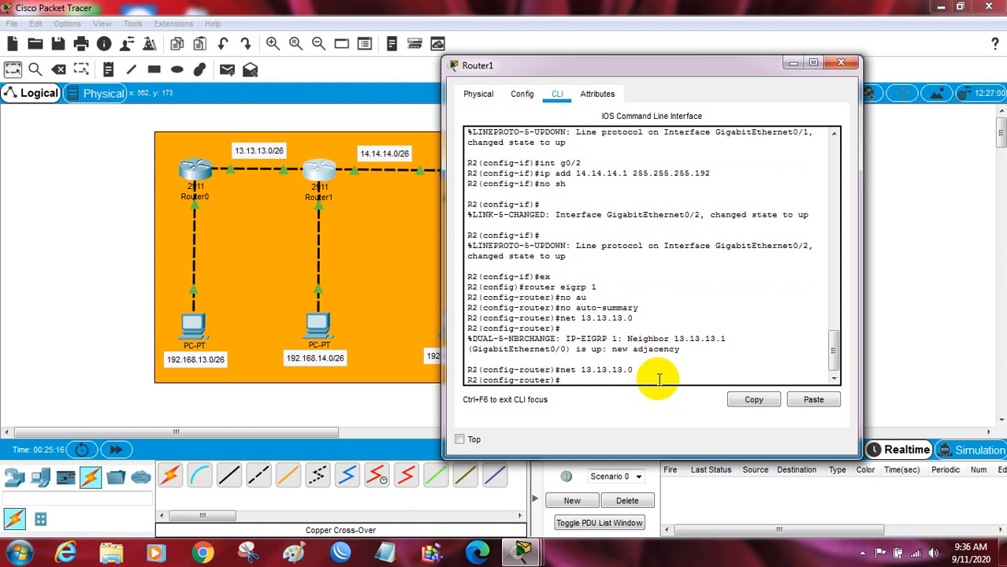
Step: Advertise networks 192.168.14.0 and 14.14.14.0 in R2's EIGRP 1 process and minimize Router1's window
type("net 192.168.14.0")
key("Return")
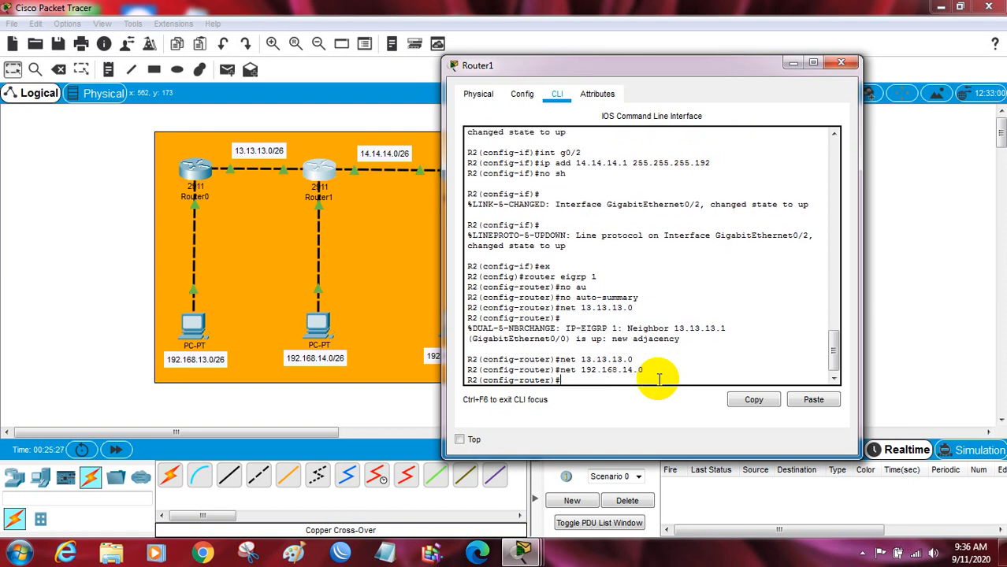
type("net")
type("14.14.14.0")
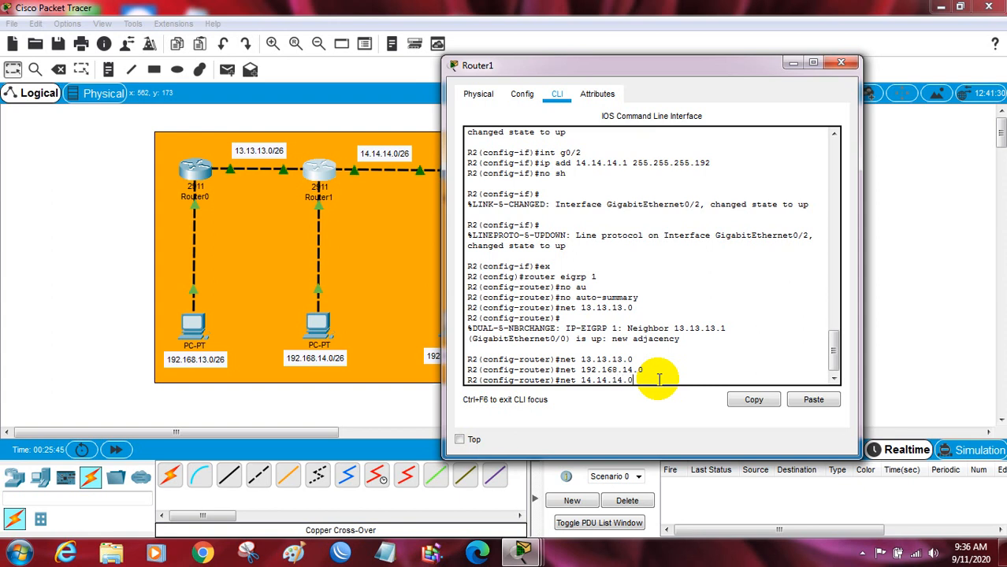
key("Return")
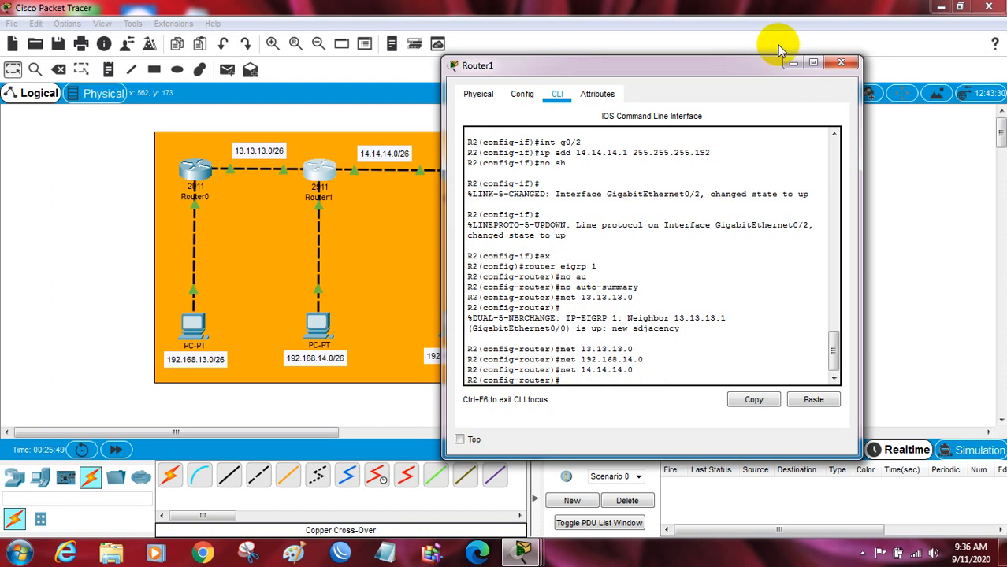
left_click(792, 62)
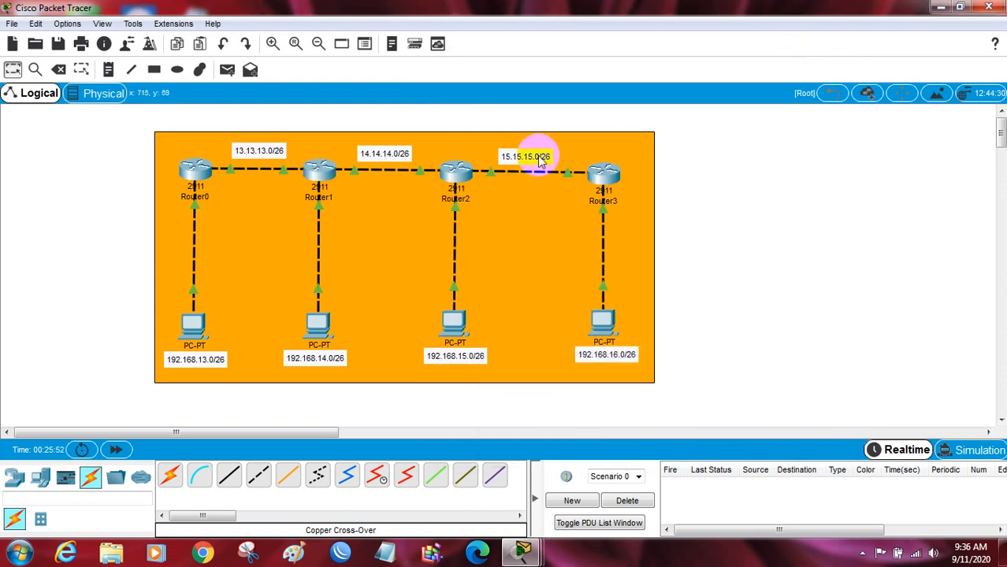
Step: Open Router2's command line and return R3 from interface mode to global configuration mode with "ex"
left_click(465, 170)
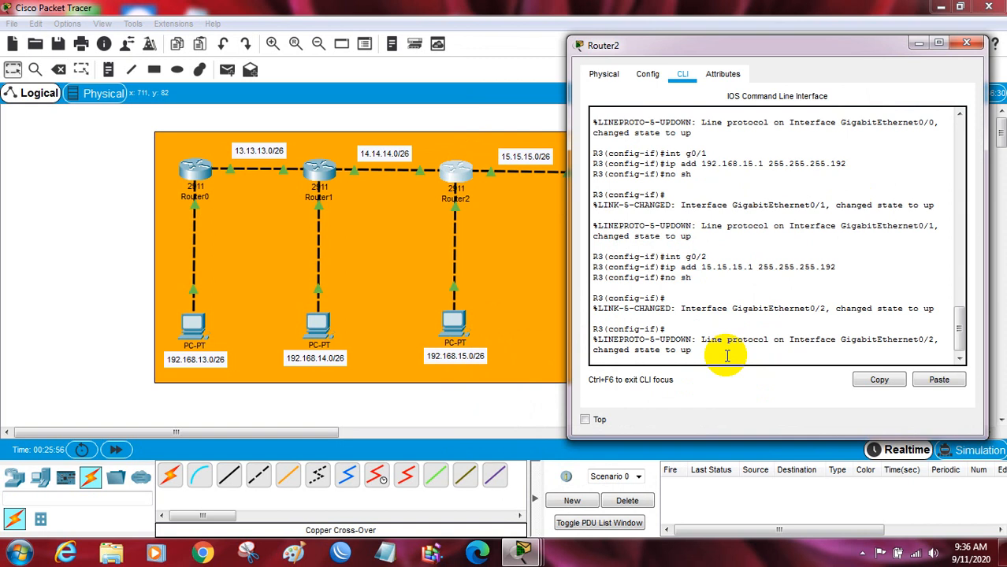
key("Return")
type("e")
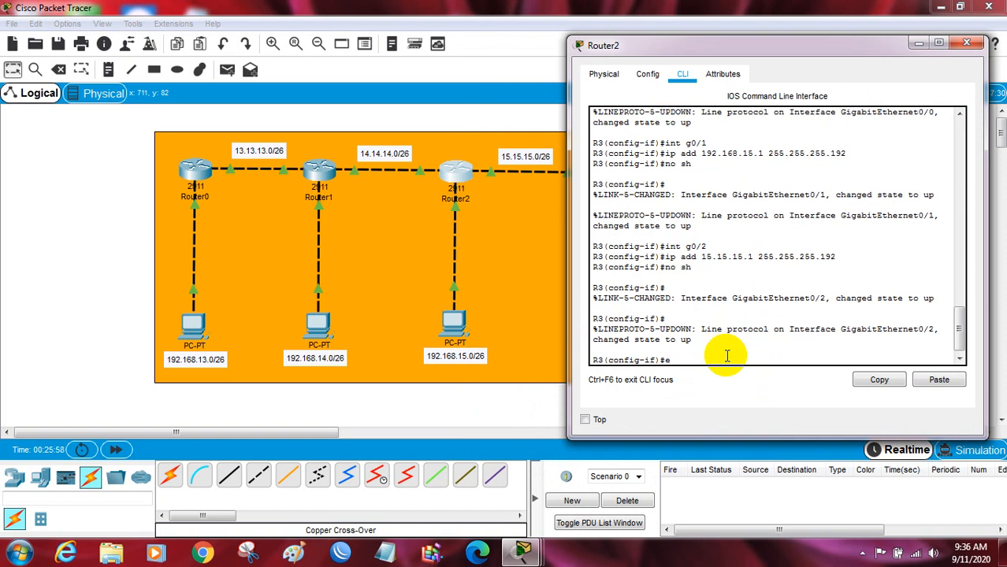
type("x")
key("Return")
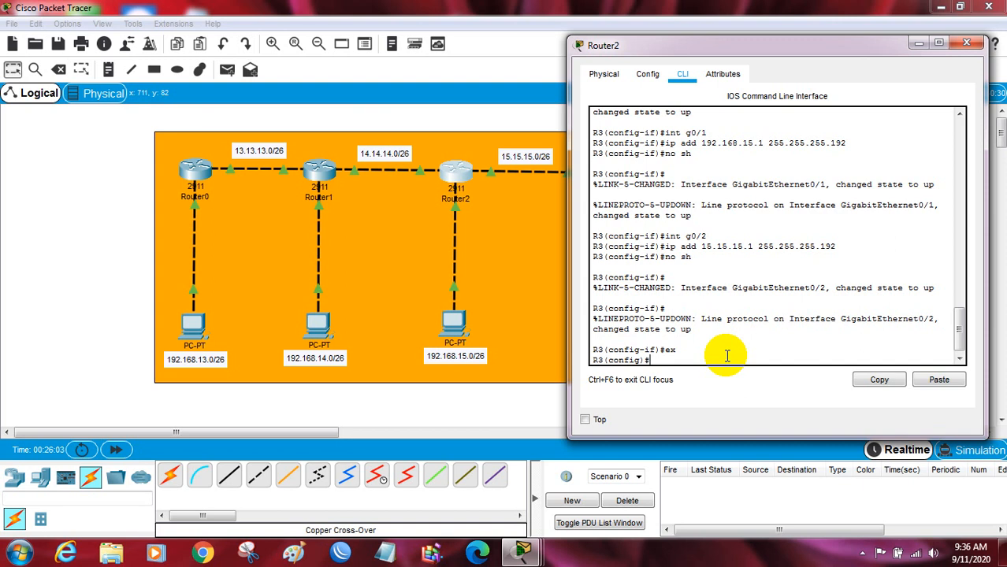
Step: Start "router eigrp 1" on R3 with "no auto-summary" and advertise network 14.14.14.0
type("router eigrp 1")
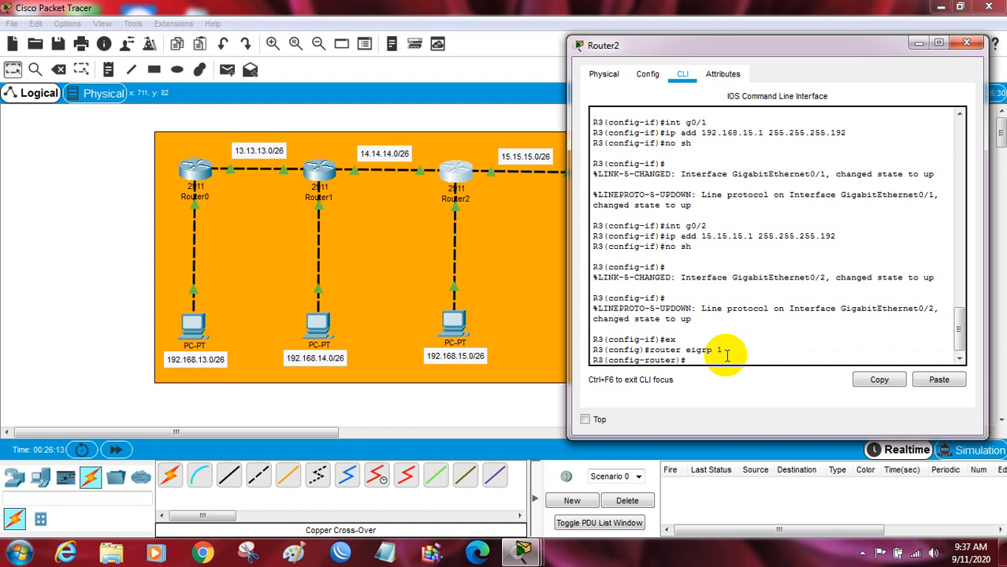
type("no auto")
key("Tab")
key("Return")
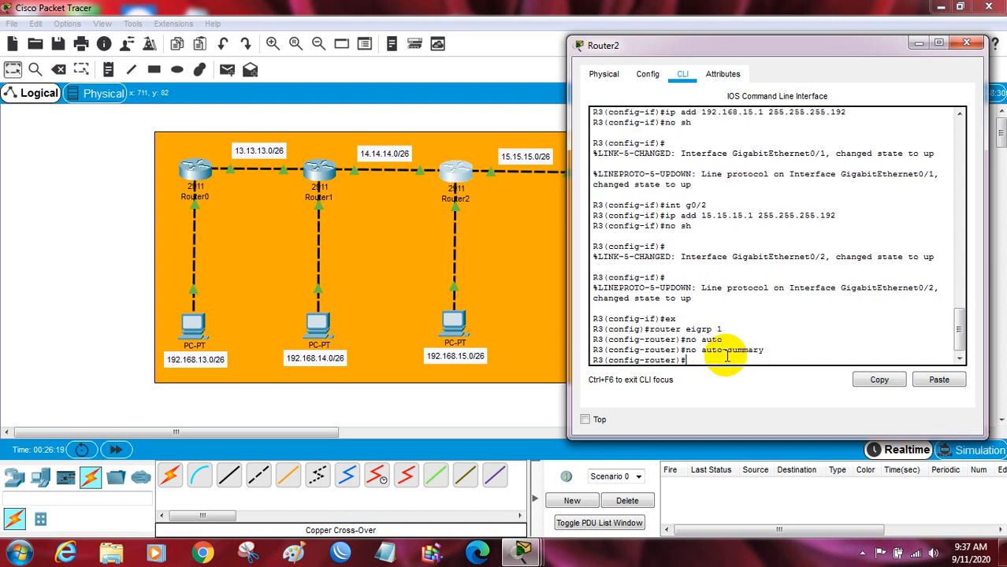
type("net 14.14.14.0")
key("Return")
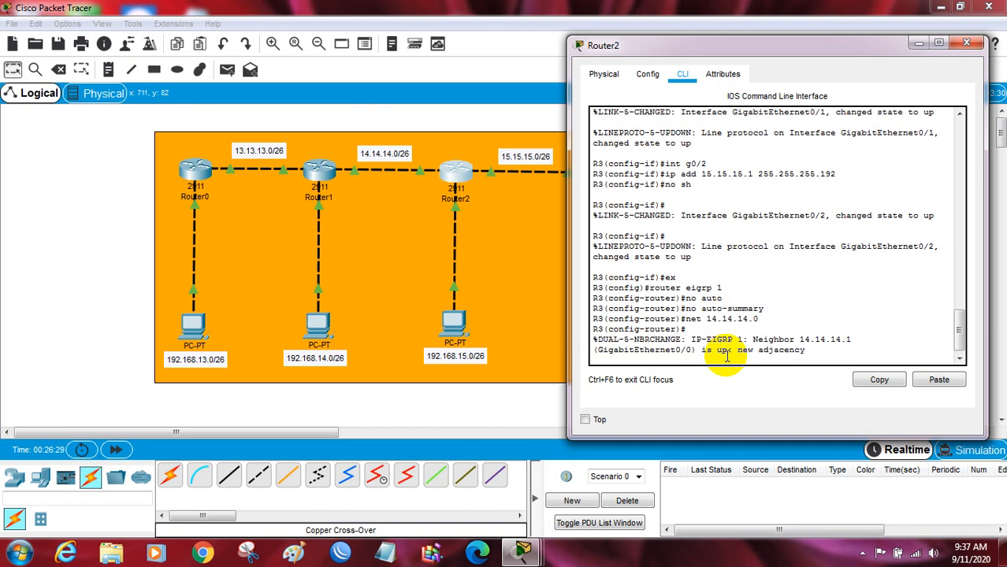
key("Up")
key("Up")
key("Up")
key("Up")
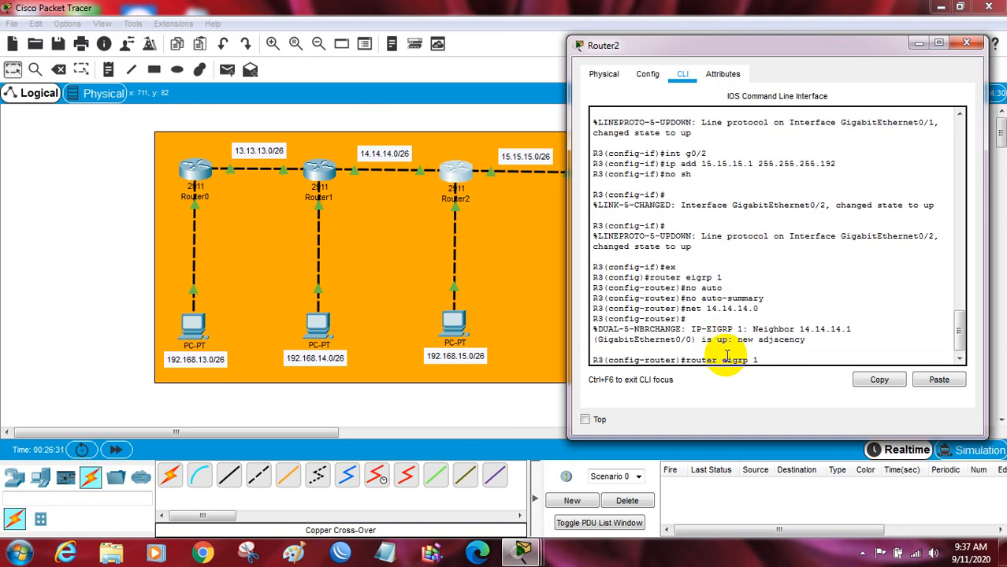
key("Up")
key("Up")
key("Up")
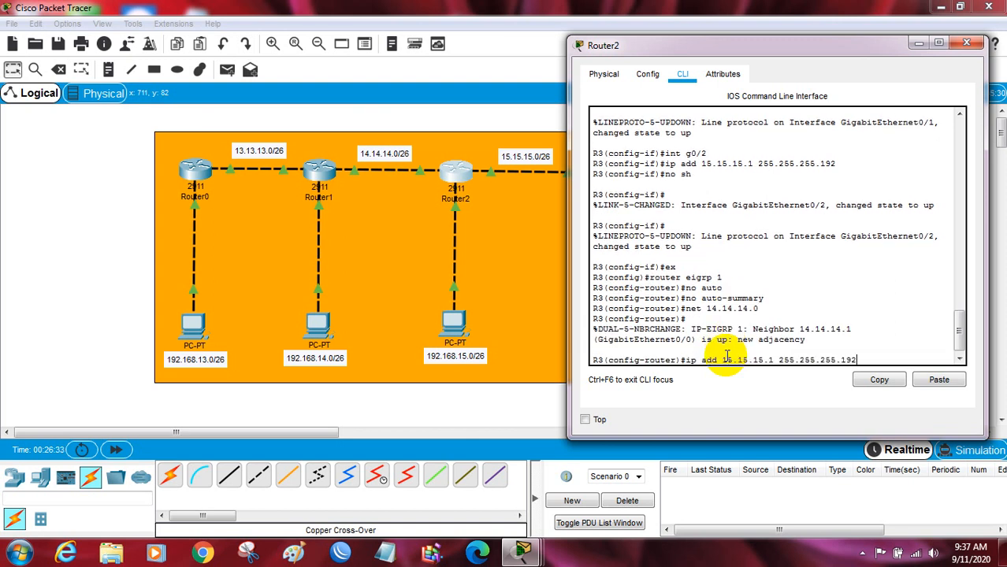
key("ctrl+a")
key("Right")
key("Right")
key("Right")
key("Right")
key("Right")
key("Right")
key("Right")
key("Right")
key("Right")
key("Right")
key("Right")
key("Right")
key("BackSpace")
key("BackSpace")
key("BackSpace")
key("BackSpace")
key("BackSpace")
type("192.168")
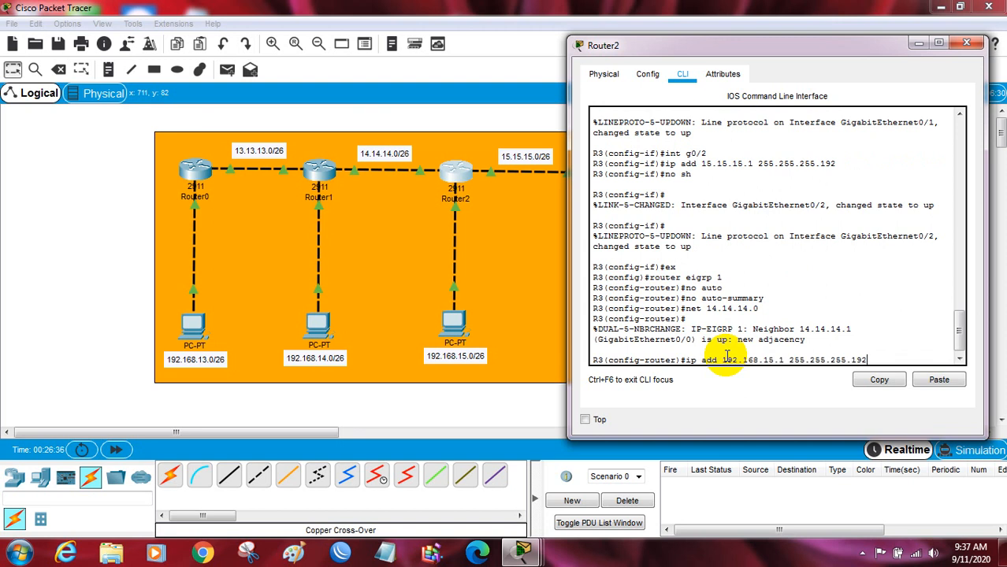
key("BackSpace")
key("BackSpace")
key("BackSpace")
key("BackSpace")
key("BackSpace")
key("BackSpace")
key("BackSpace")
key("BackSpace")
key("BackSpace")
key("BackSpace")
key("BackSpace")
key("BackSpace")
key("BackSpace")
key("BackSpace")
key("BackSpace")
key("BackSpace")
key("BackSpace")
key("BackSpace")
key("BackSpace")
key("BackSpace")
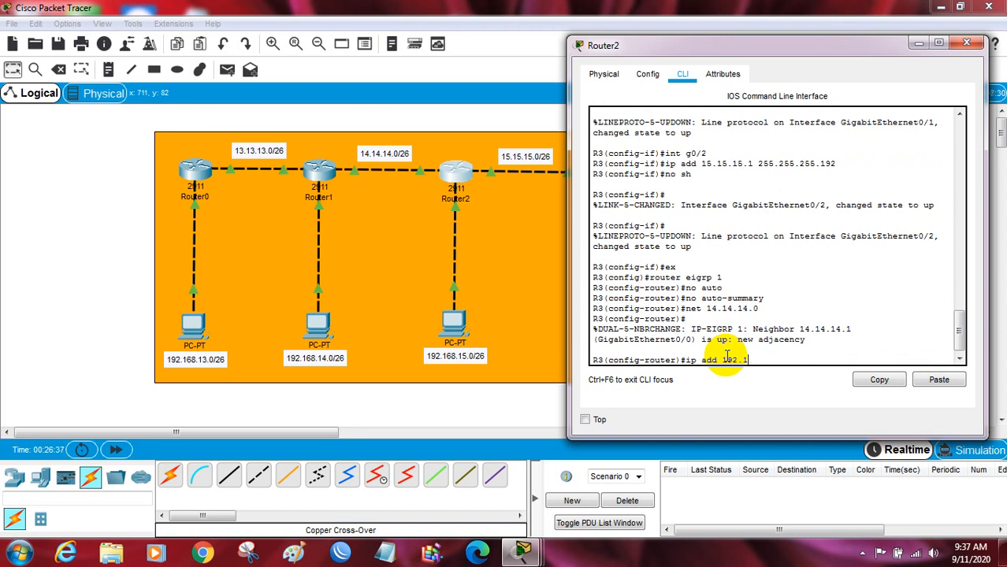
Step: Repeat "net 14.14.14.0" in R3's EIGRP 1 process, advertise networks 192.168.15.0 and 15.15.15.0, and minimize Router2's window
type("net 14.14.14.0")
key("Return")
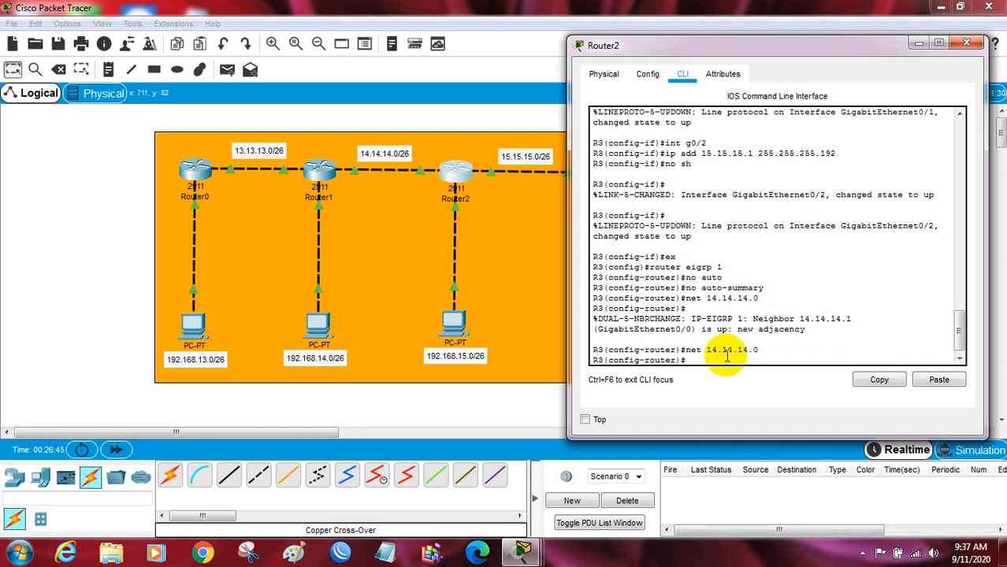
type("net 192.168.15.0")
key("Return")
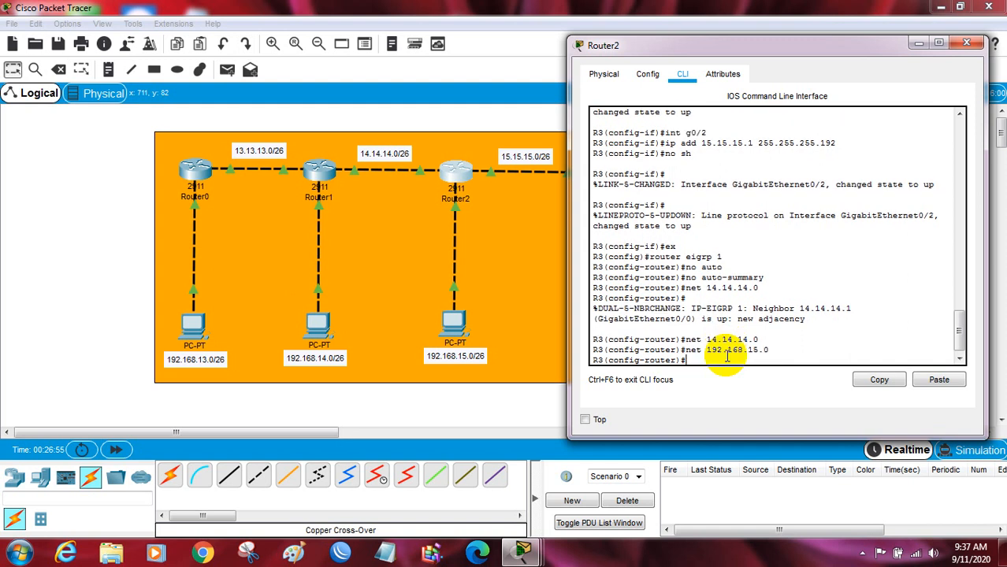
type("net 15.15.15.0")
key("Return")
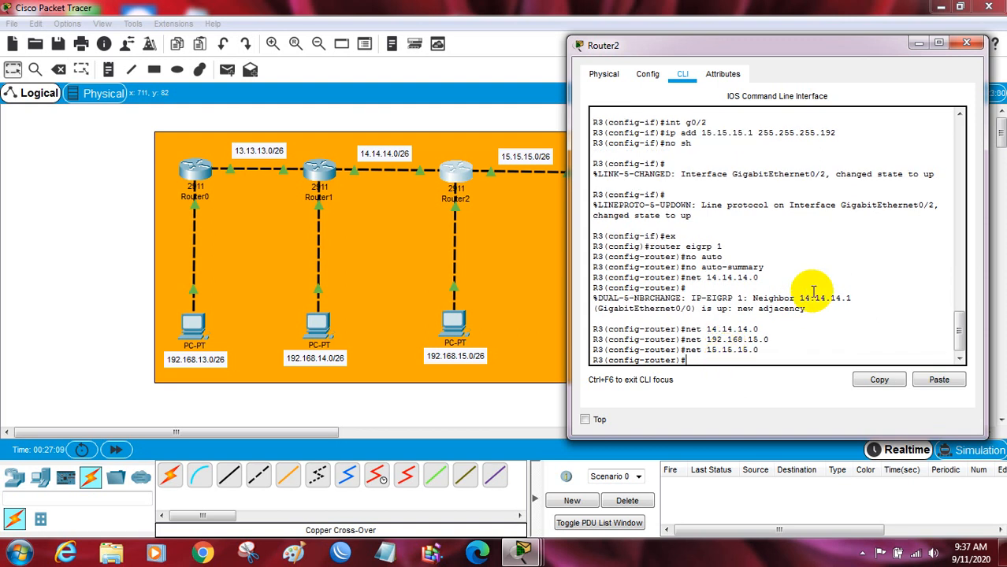
left_click(920, 43)
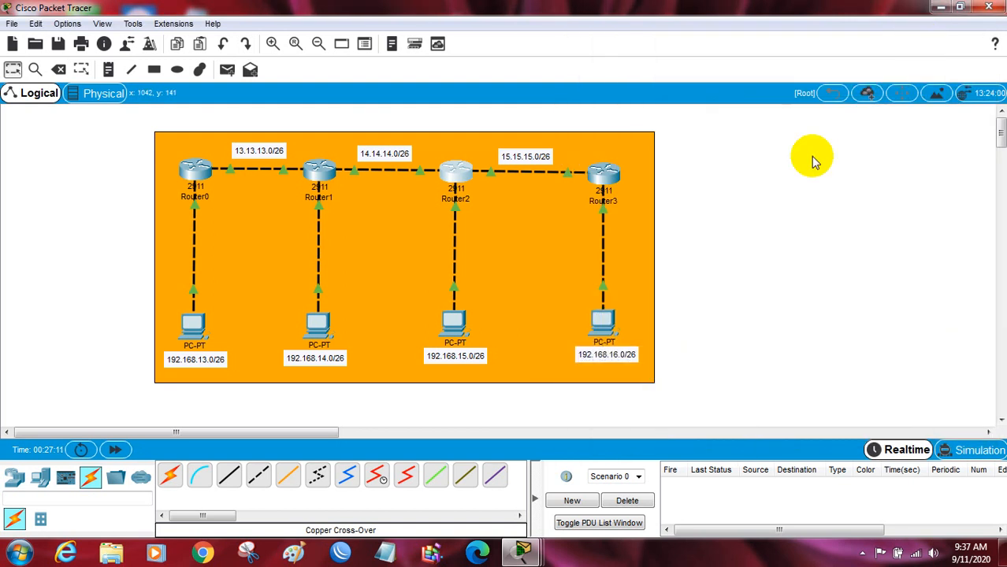
Step: Open Router3's command line and return R4 from interface mode to global configuration mode with "ex"
left_click(611, 183)
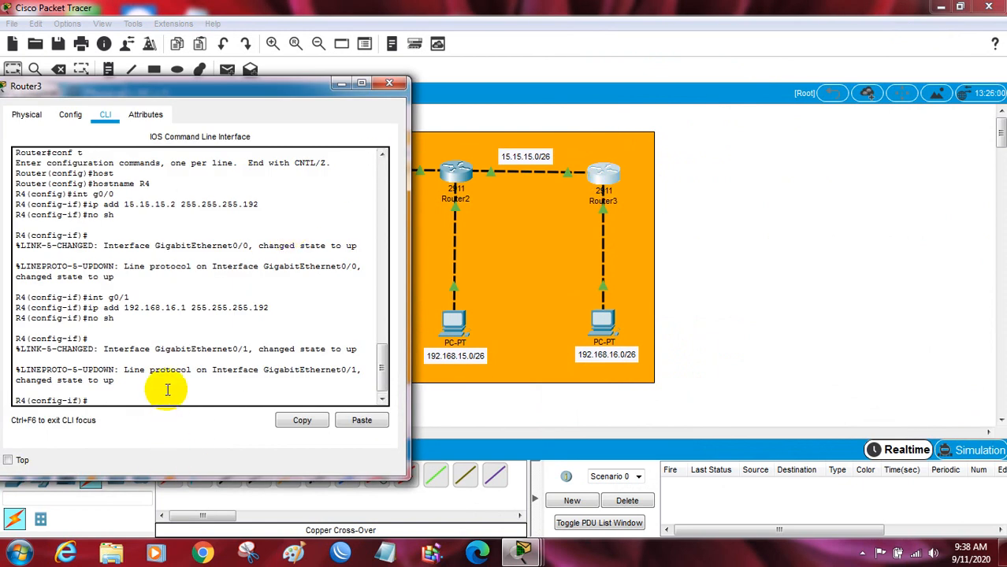
type("ex")
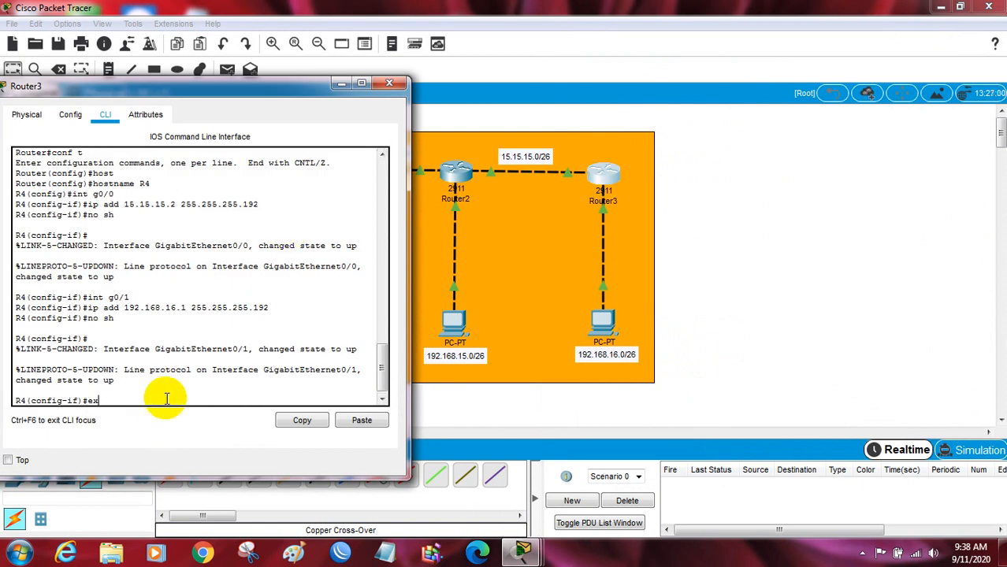
key("Return")
Step: Start "router eigrp 1" on R4 and disable automatic summarization with "no auto-summary"
type("rou")
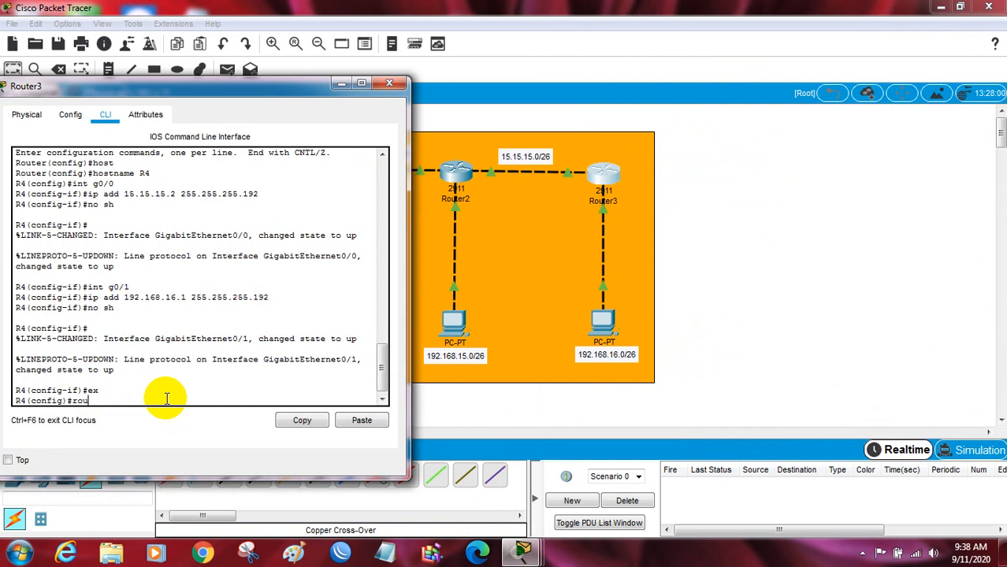
type("ter eigrp 1")
key("Return")
type("no")
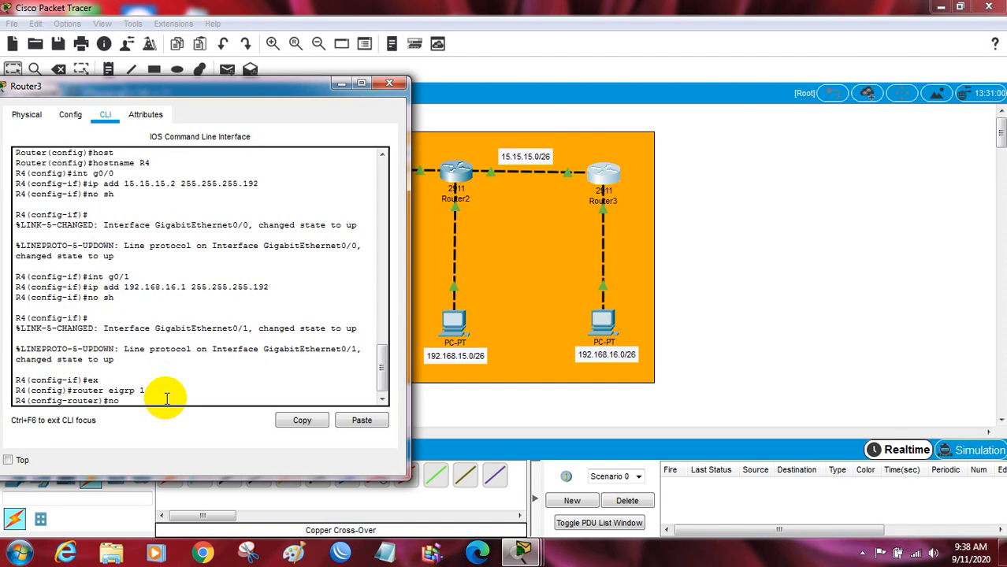
type(" au")
key("Tab")
key("Return")
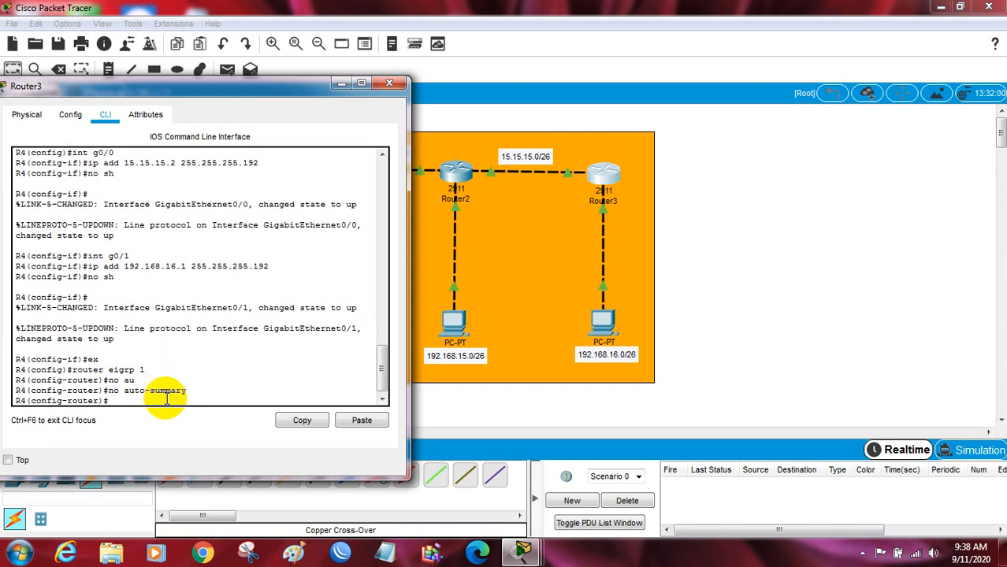
Step: Advertise network 15.15.15.0 in R4's EIGRP 1 process and repeat the same "net" command
type("net")
type("15.15.15.0")
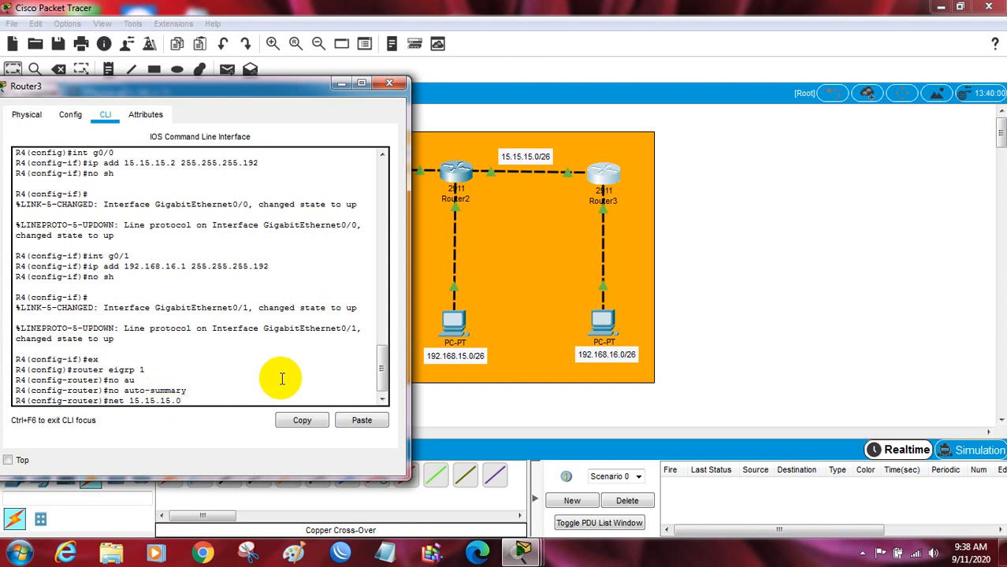
key("Return")
type("net ")
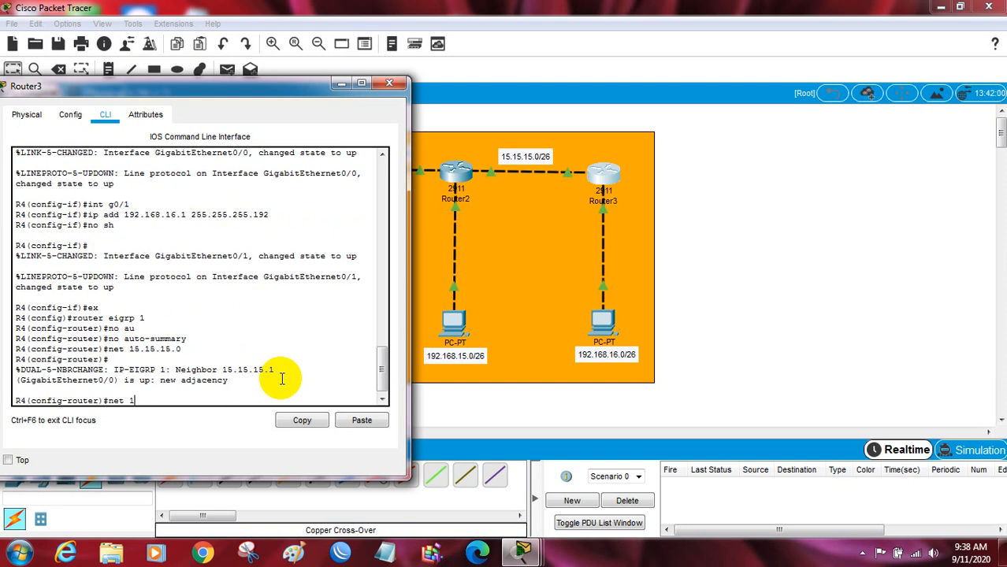
type("15.15.15.0")
key("Return")
Step: Advertise network 192.168.16.0 in R4's EIGRP 1 process, enter "no auto sumary", and return to the topology
type("n")
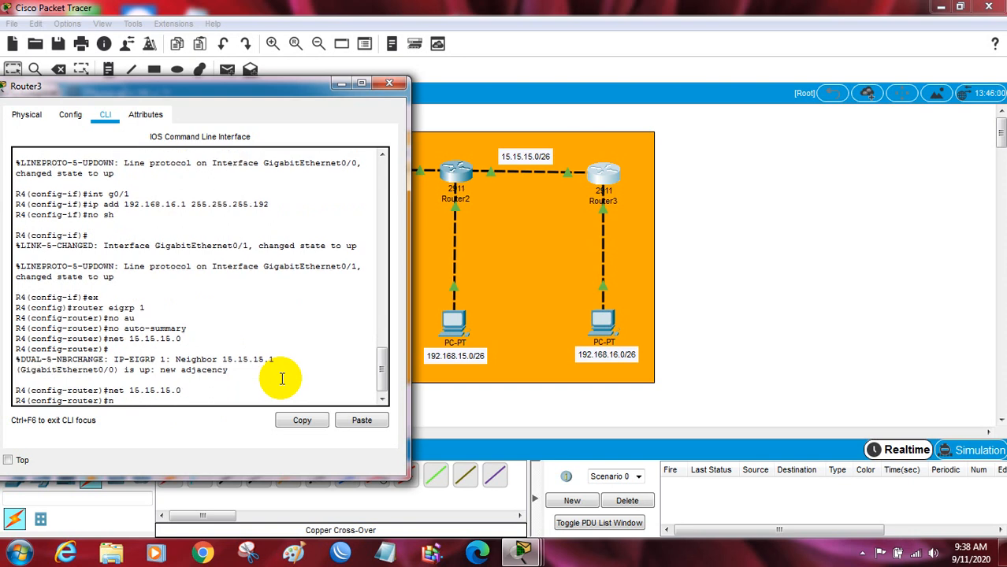
type("et 192.16")
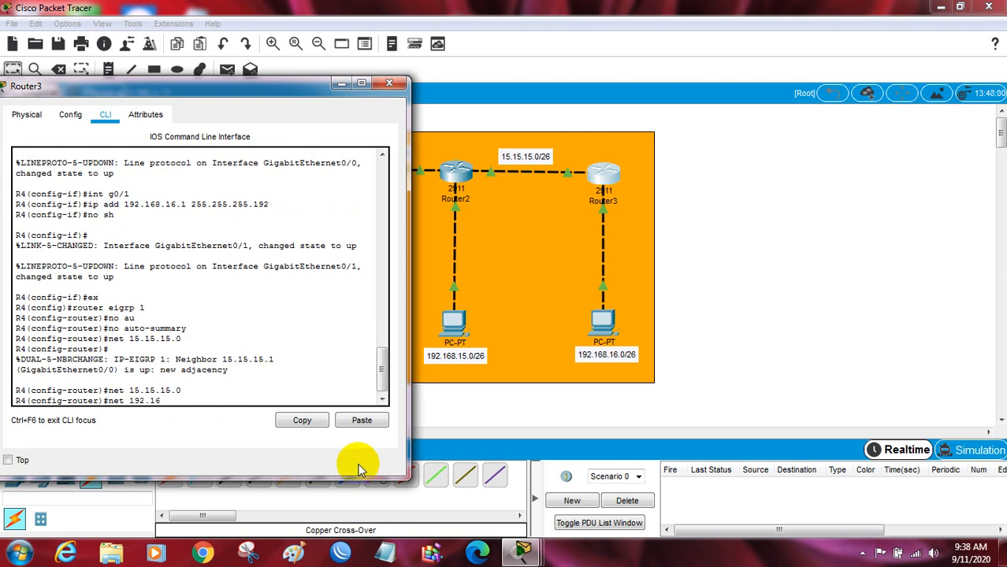
type("8.16.0")
key("Return")
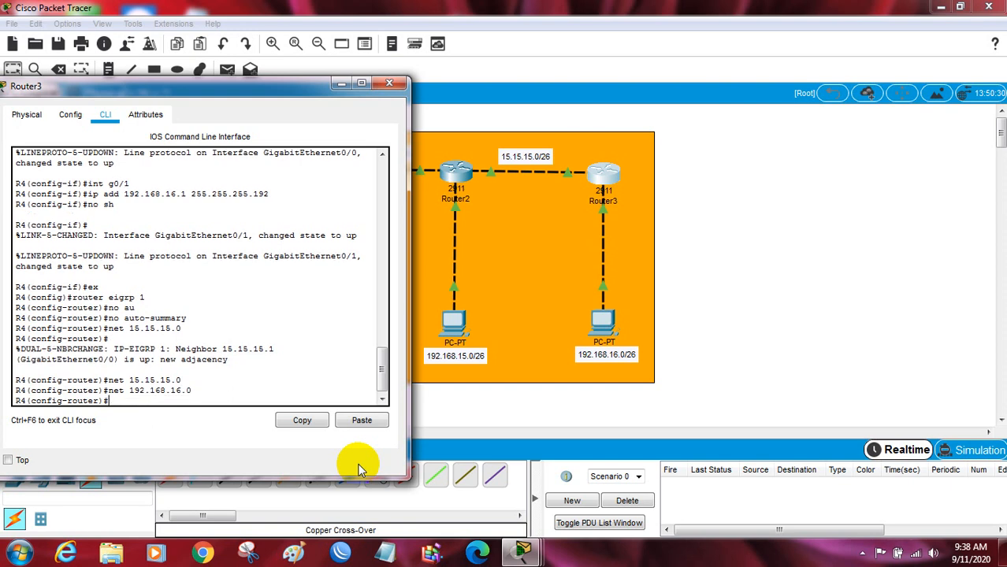
type("no auto sumary")
key("Return")
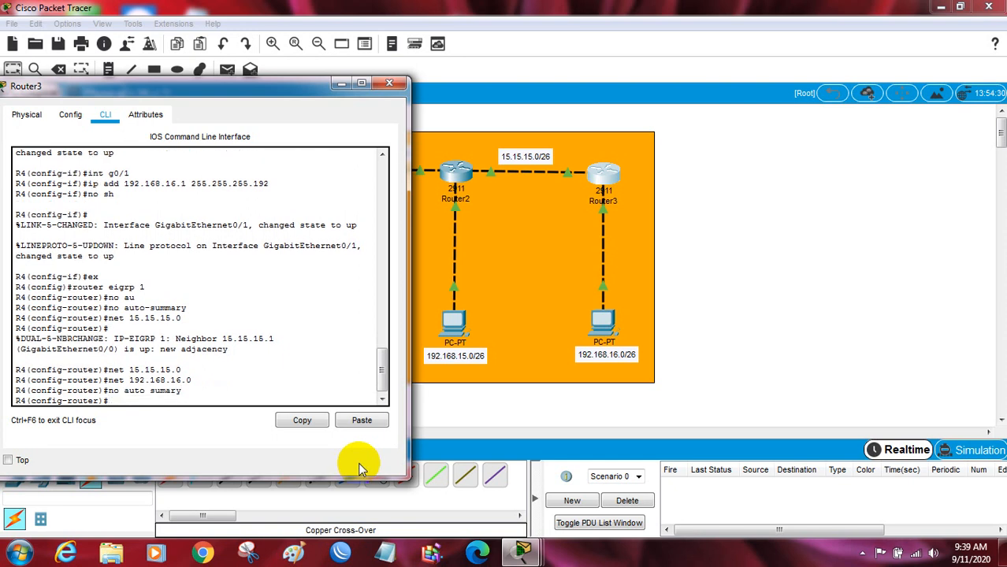
left_click(779, 270)
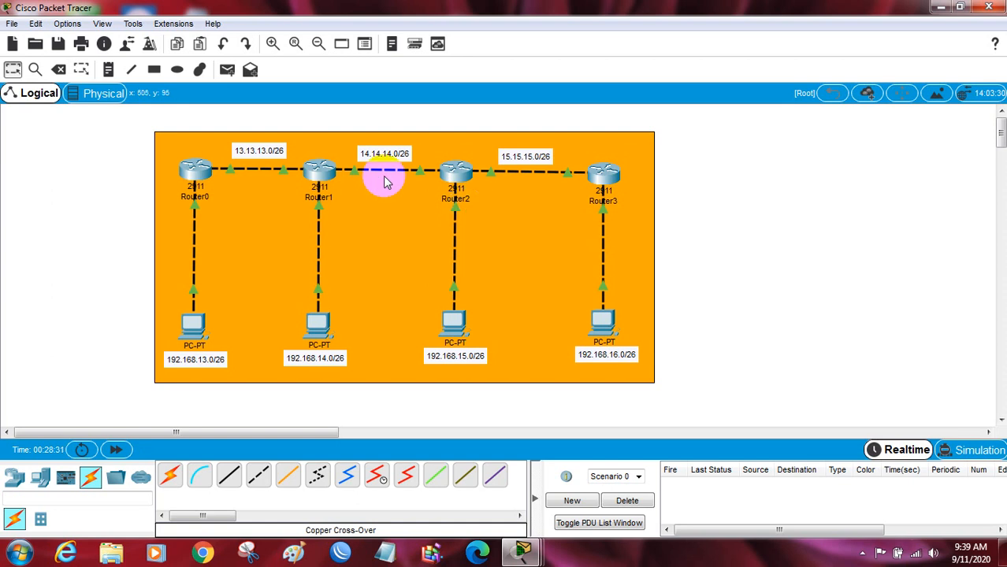
Step: Check the command-line output on Router0 and minimize its window
mouse_move(353, 177)
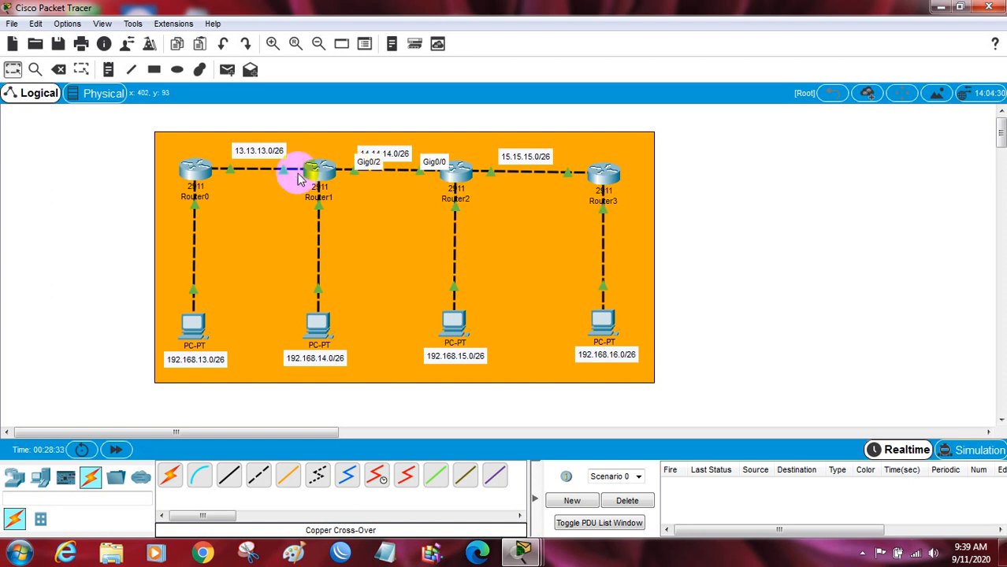
left_click(199, 172)
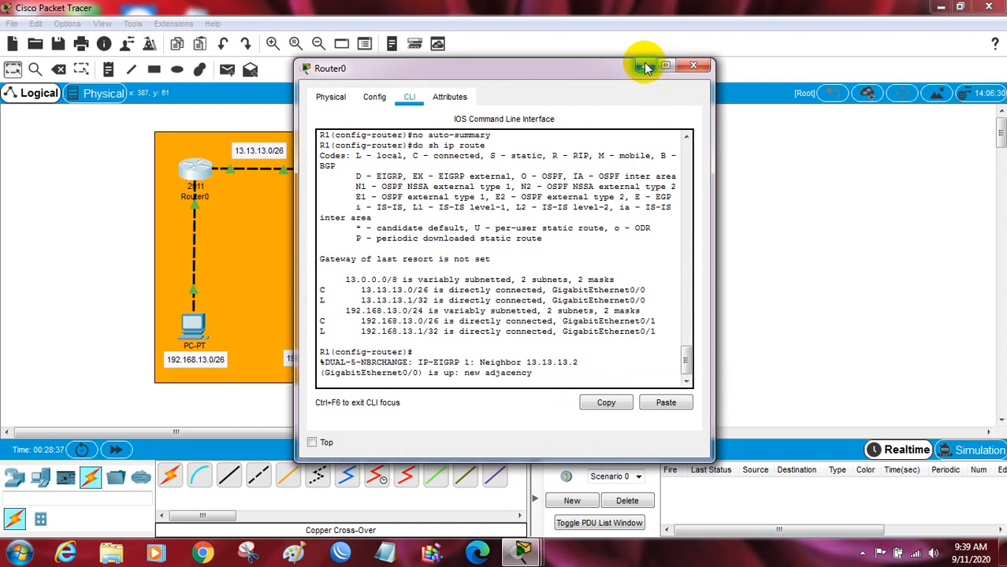
left_click(646, 64)
Step: Close PC0's IP configuration, open its Command Prompt and ping its own address 192.168.13.2
left_click(193, 319)
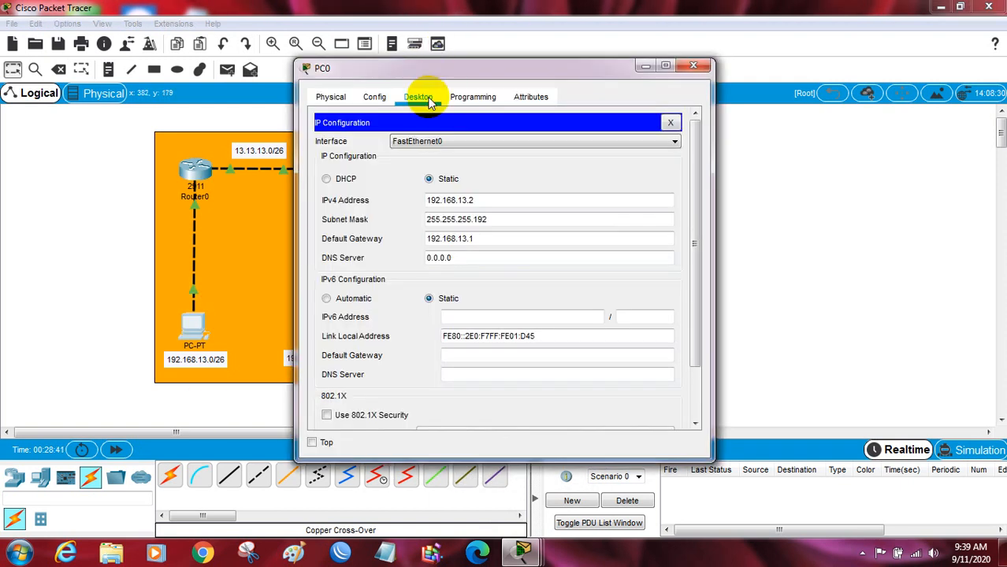
left_click(678, 121)
left_click(616, 180)
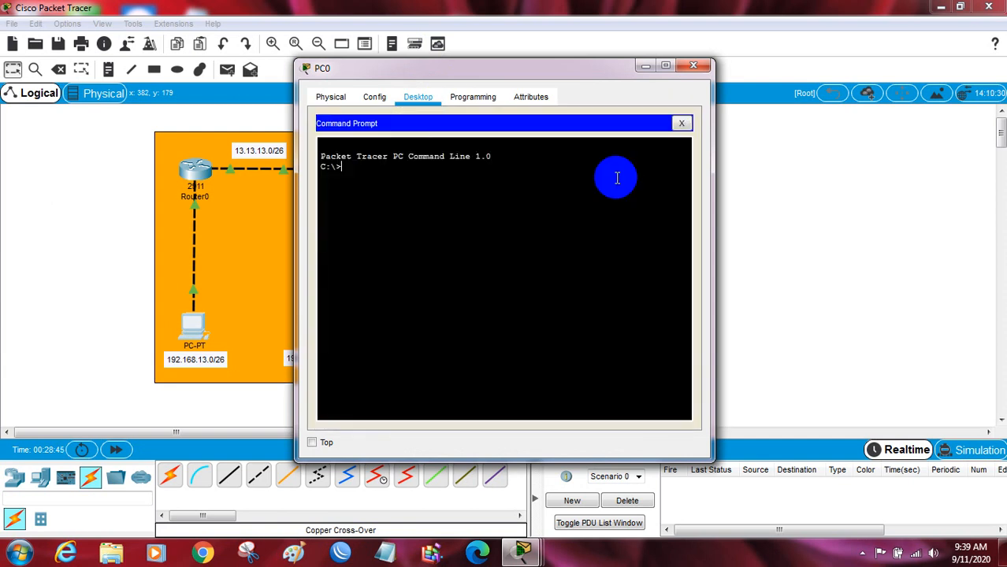
type("ping")
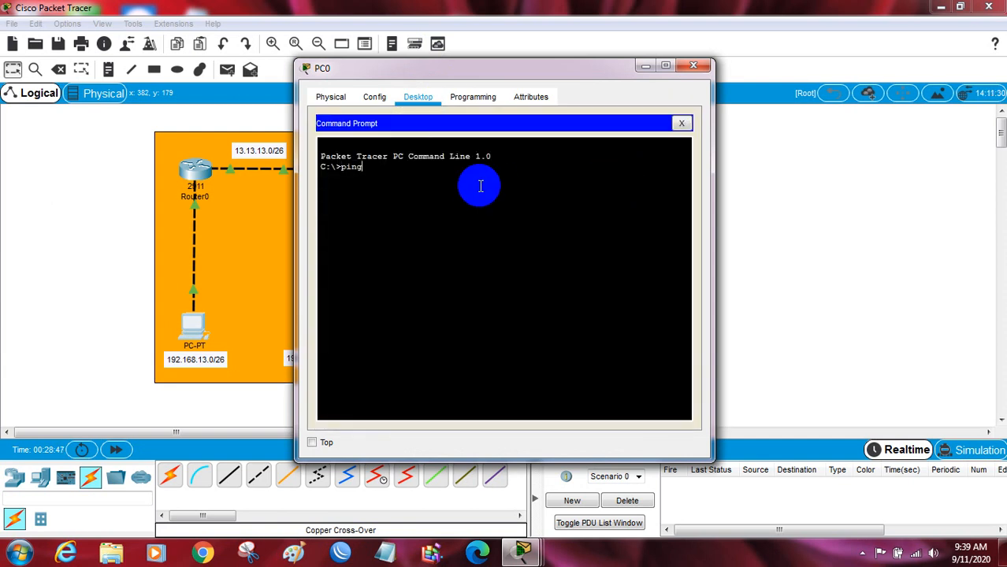
type(" 19")
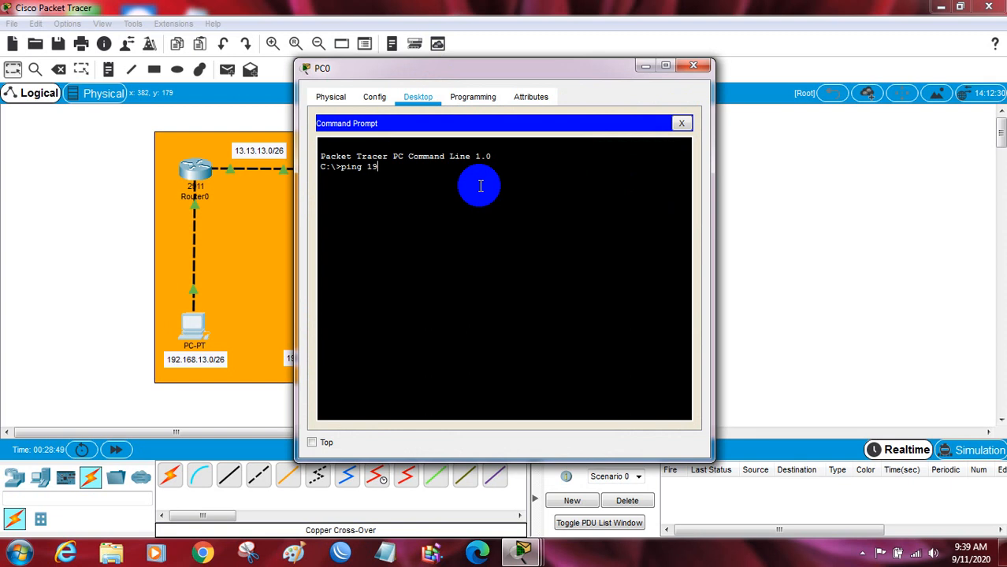
type("2.168.13.2")
key("Return")
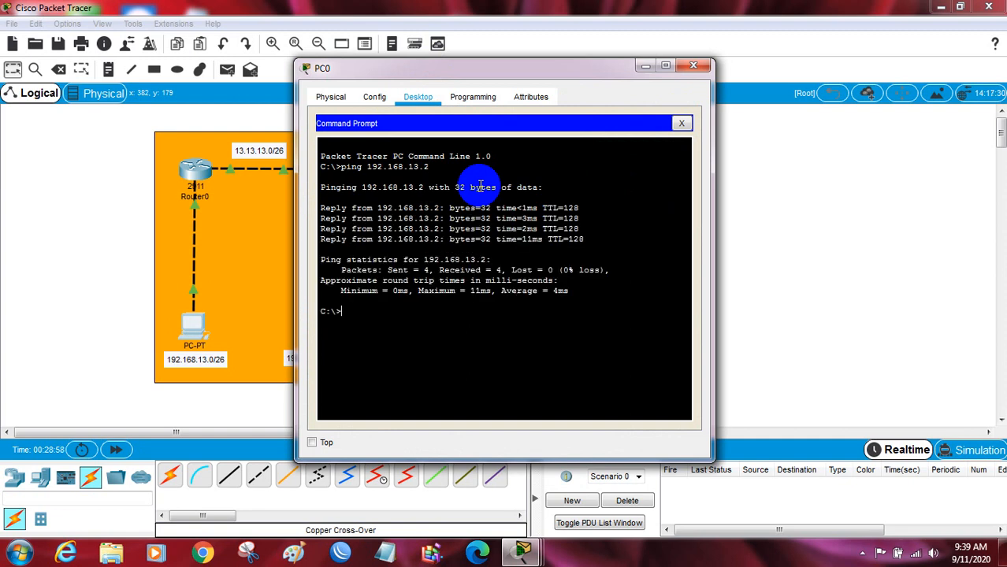
Step: Ping 192.168.14.2 twice from PC0's Command Prompt
key("Up")
key("BackSpace")
key("BackSpace")
type("4.2")
key("Return")
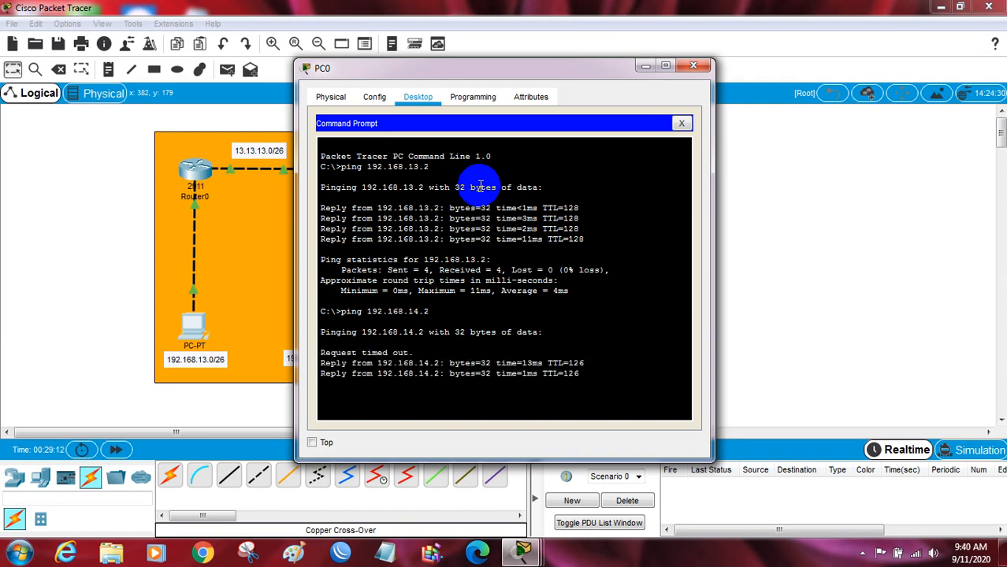
key("Up")
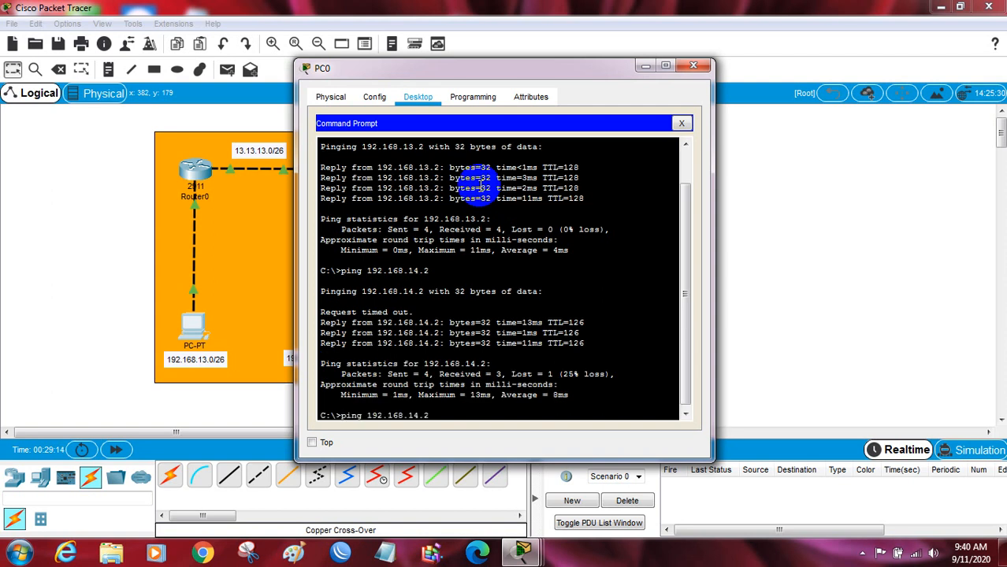
key("Return")
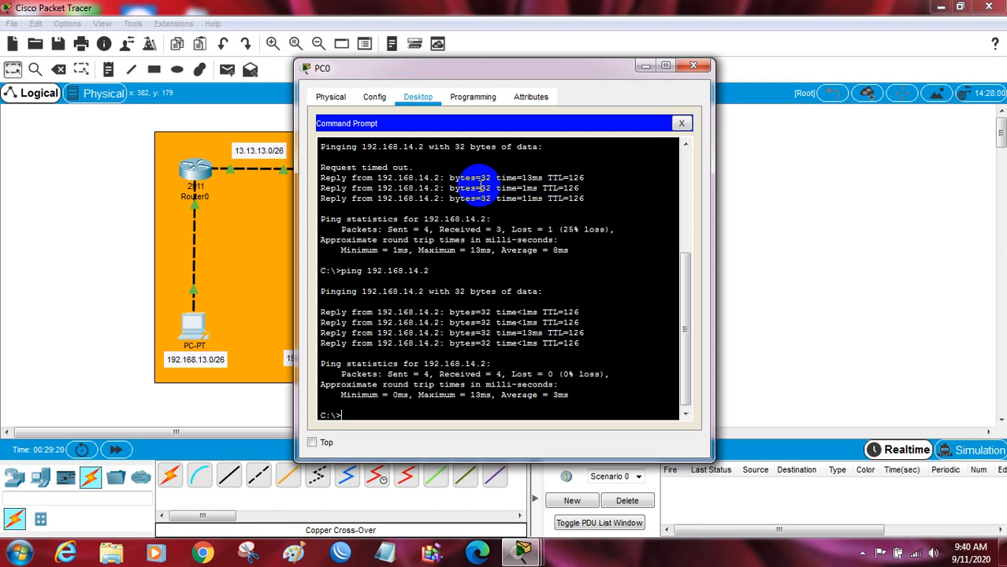
Step: Ping 192.168.15.2 twice from PC0's Command Prompt
key("Up")
key("Left")
key("Left")
key("BackSpace")
type("5")
key("Right")
key("Return")
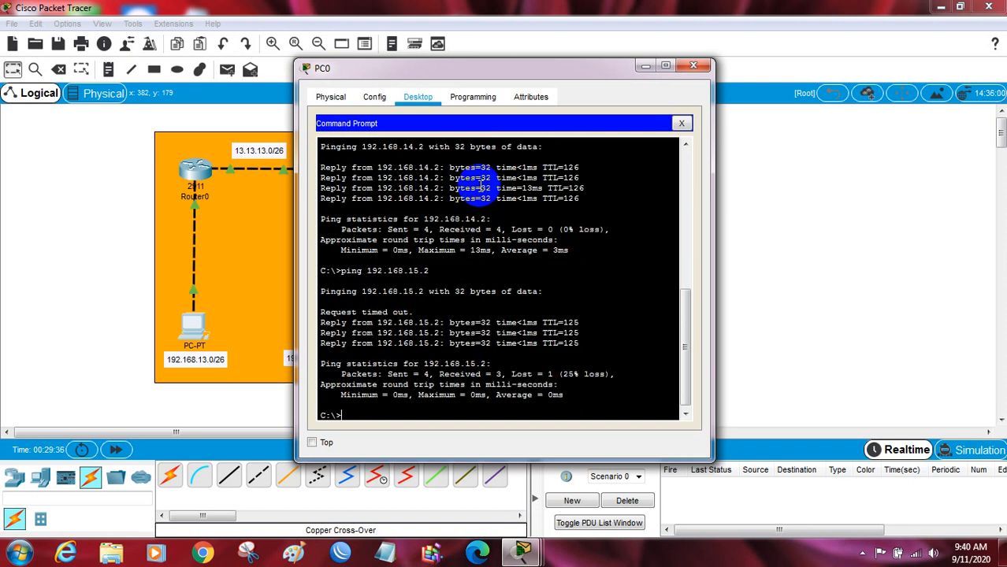
key("Up")
key("Return")
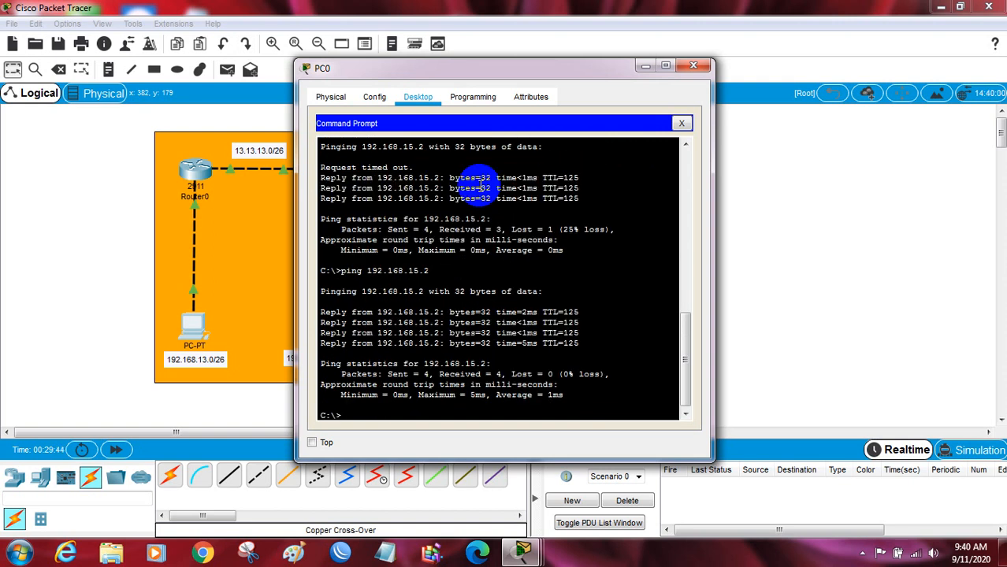
Step: Ping 192.168.16.2 twice from PC0's Command Prompt
key("Up")
key("BackSpace")
type("68.16.2")
key("Return")
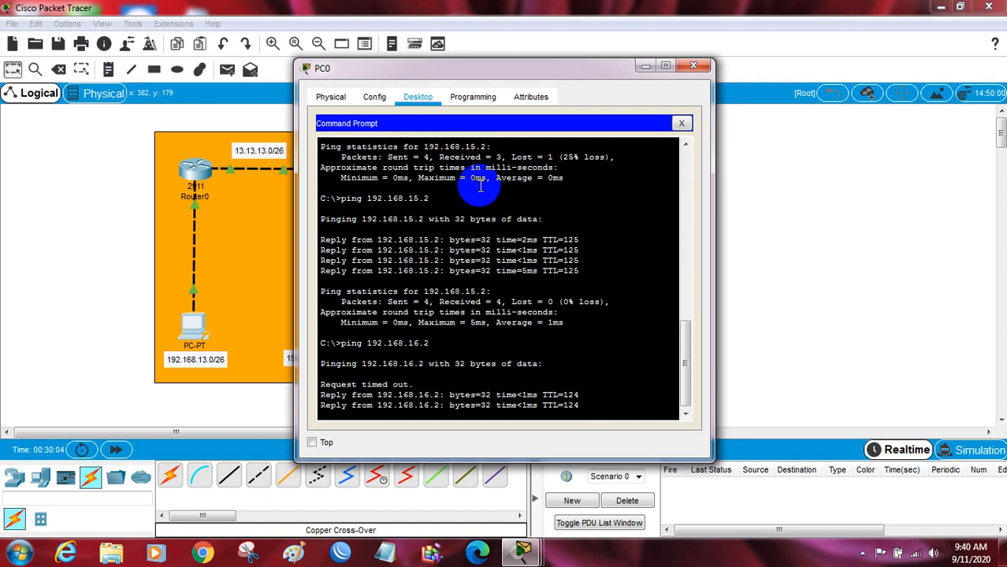
key("Up")
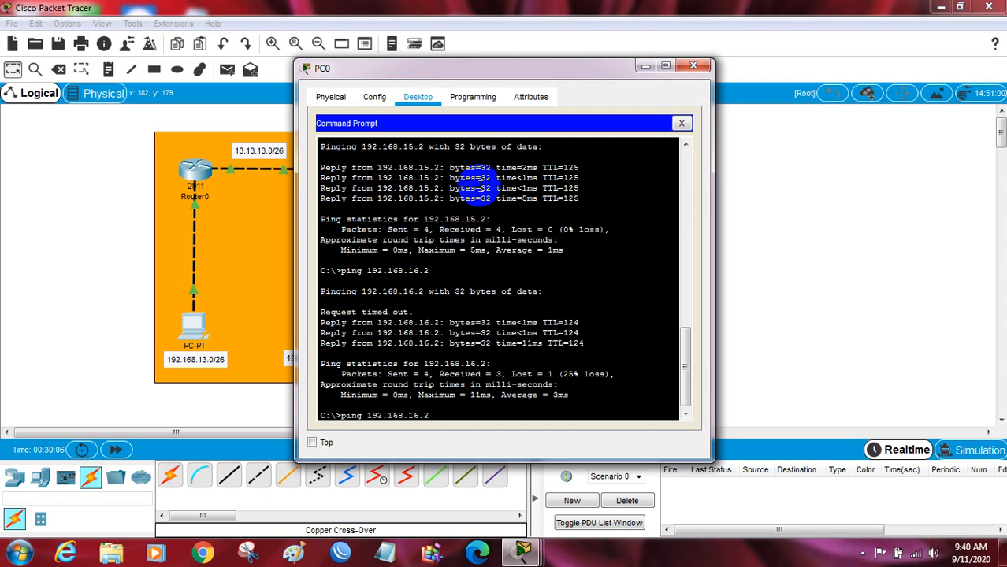
key("Return")
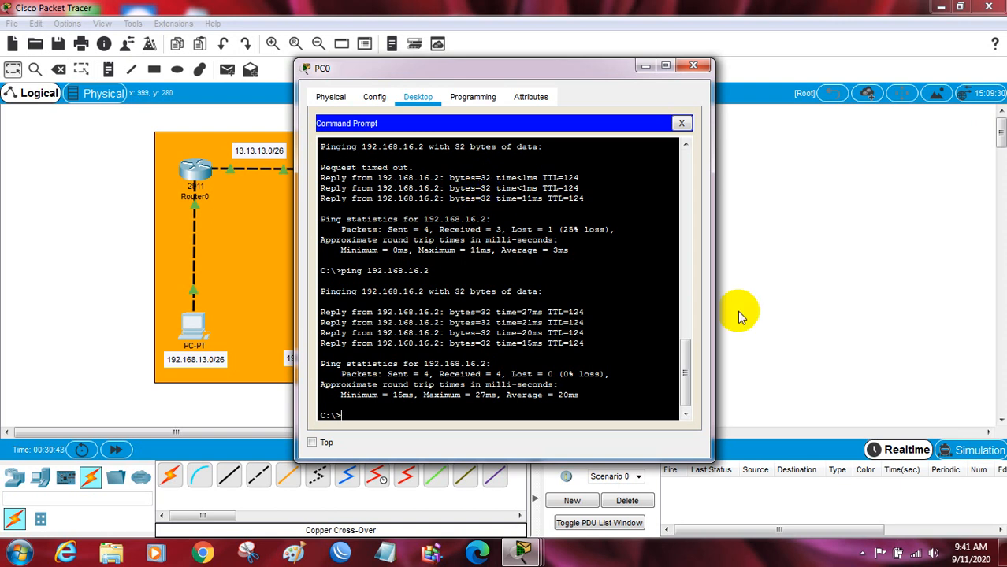
left_click(861, 557)
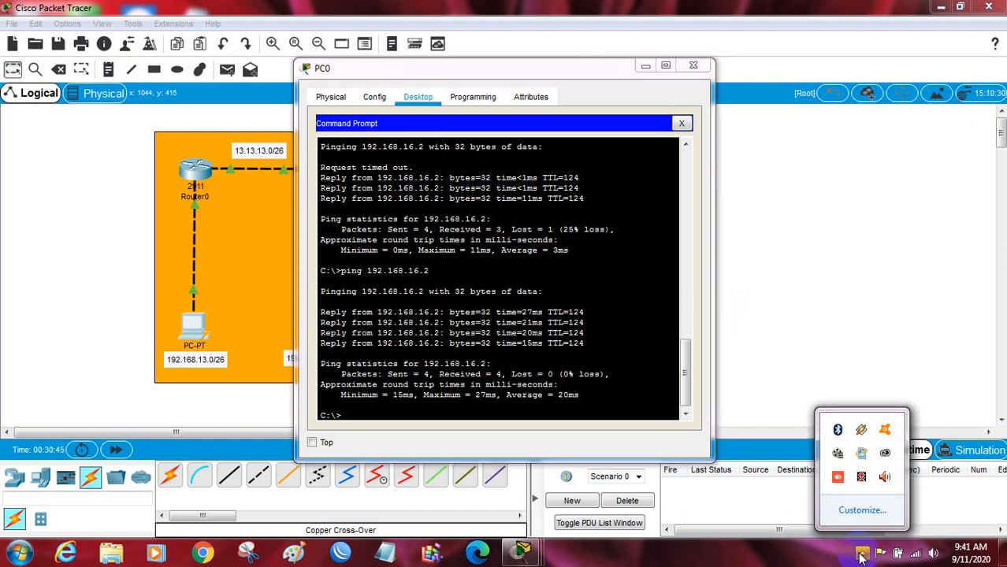